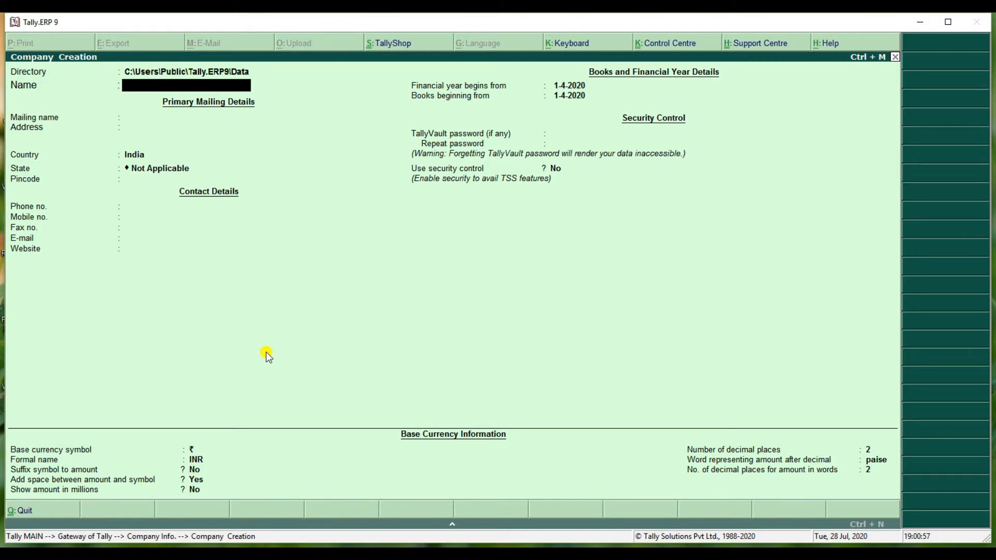
- Enter the new company's name, keep it as the mailing name, and set the address to RJY
text(M)
text(r SANTHOSH)
key(Return)
key(Return)
text(RJY)
key(Return)
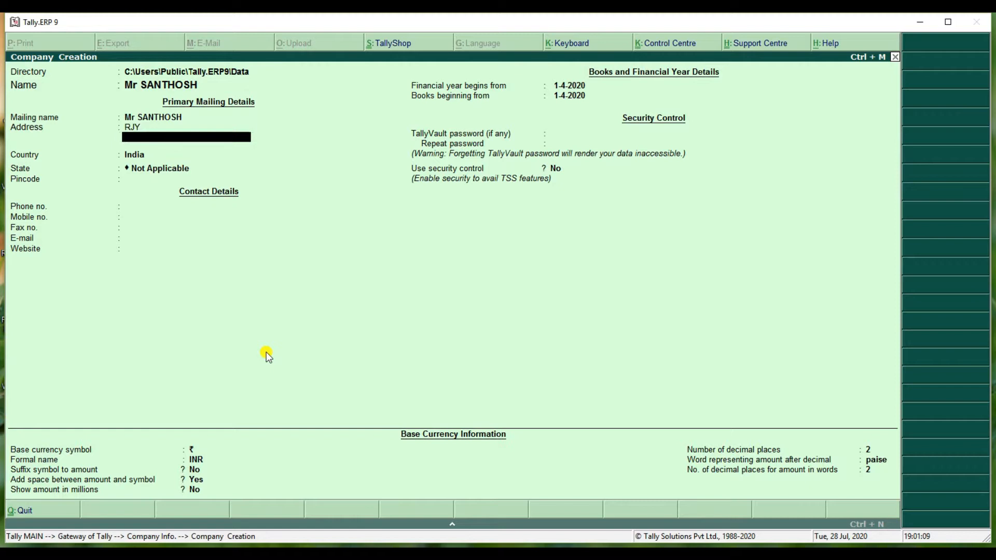
key(Return)
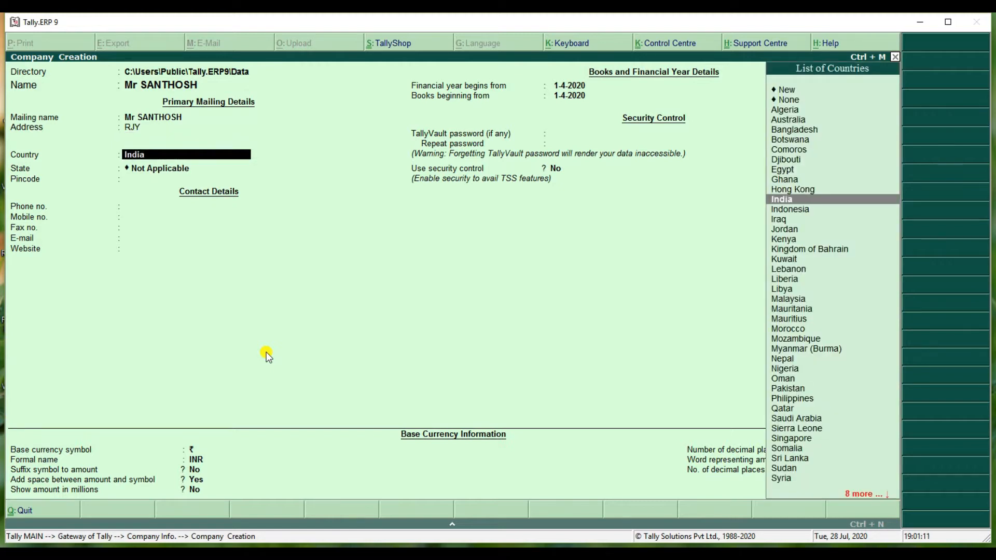
- Keep India as the country, set the state to Andhra Pradesh, and save the company with its contact details blank
key(Return)
key(Down)
key(Down)
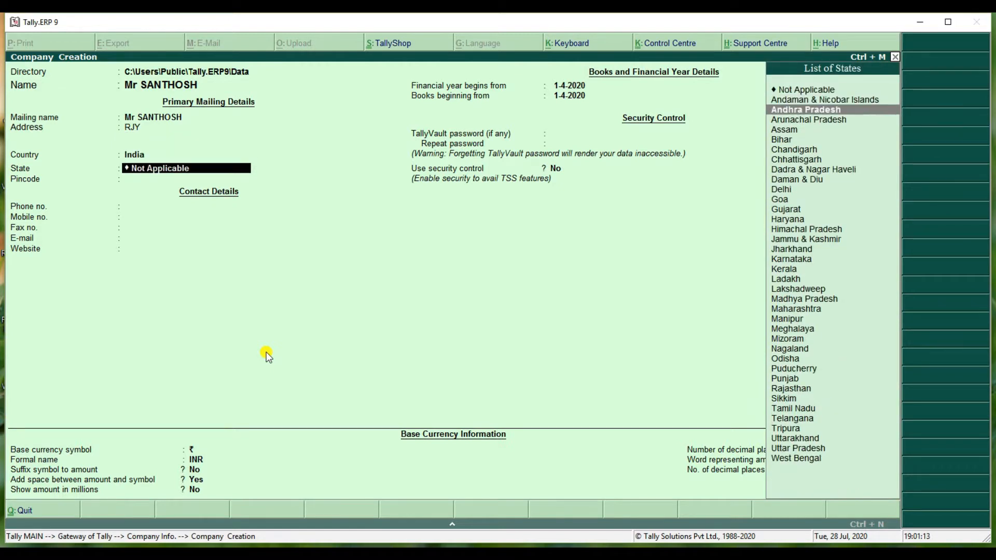
key(Return)
key(Return)
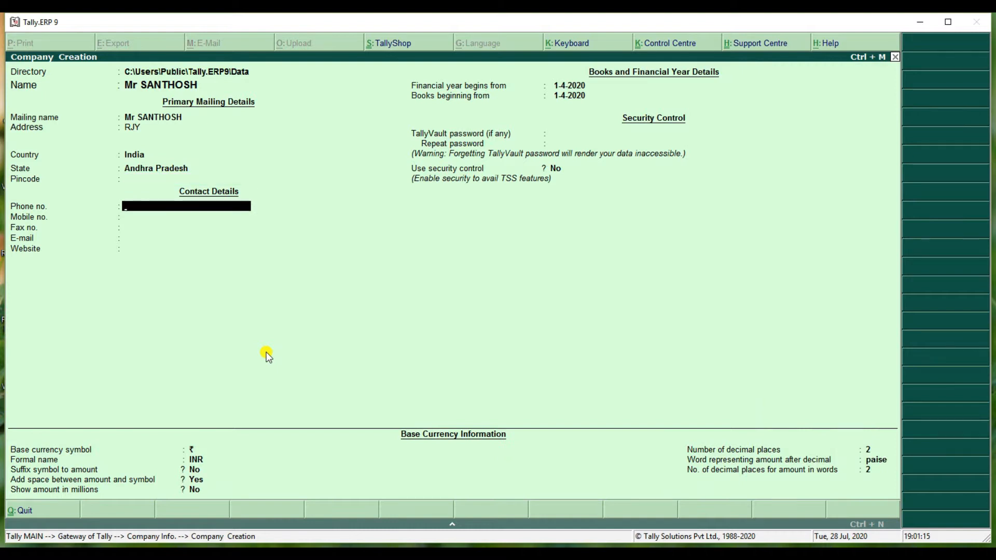
key(Return)
key(Return)
key(Return)
key(Return)
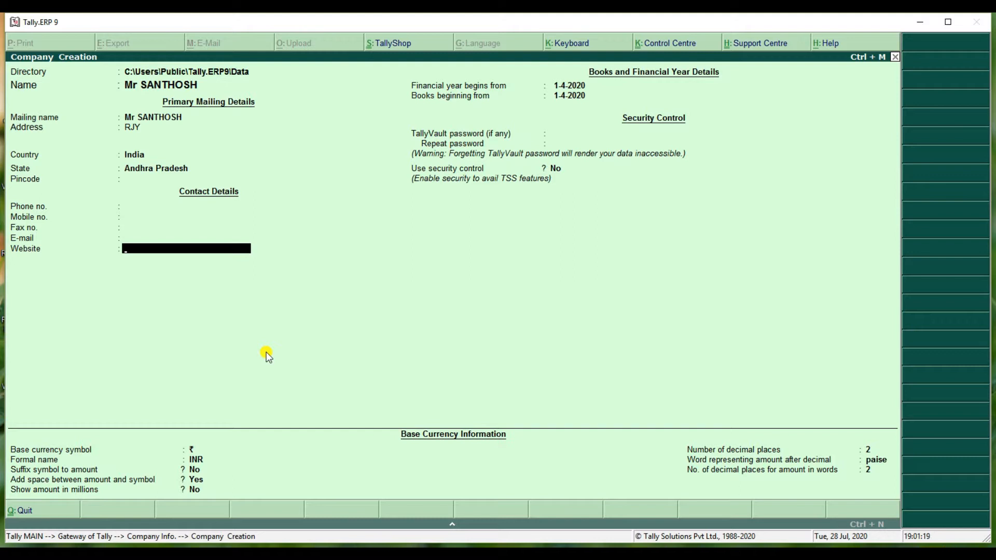
key(ctrl+a)
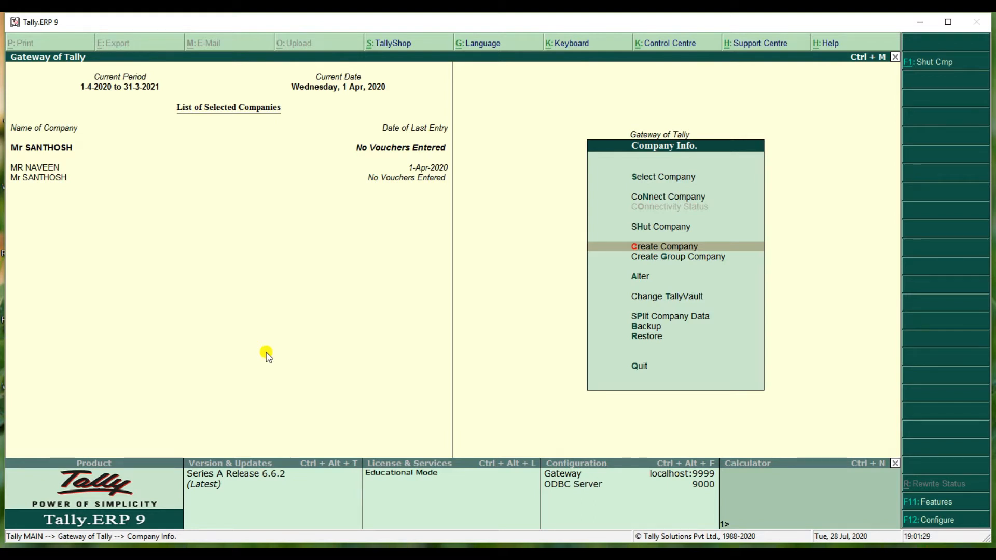
- Enable Goods and Services Tax (GST) in the new company's Statutory & Taxation features and save
key(F11)
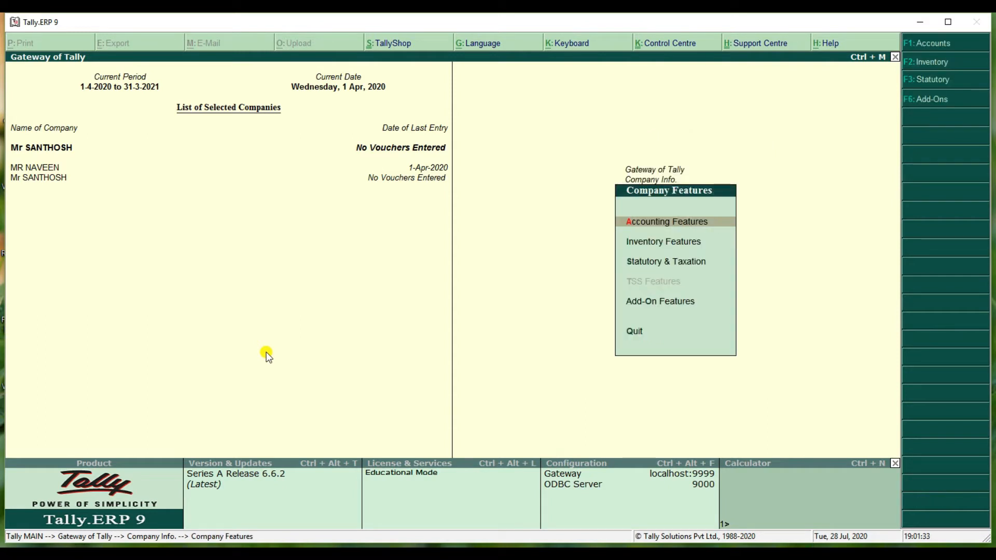
key(Down)
key(Down)
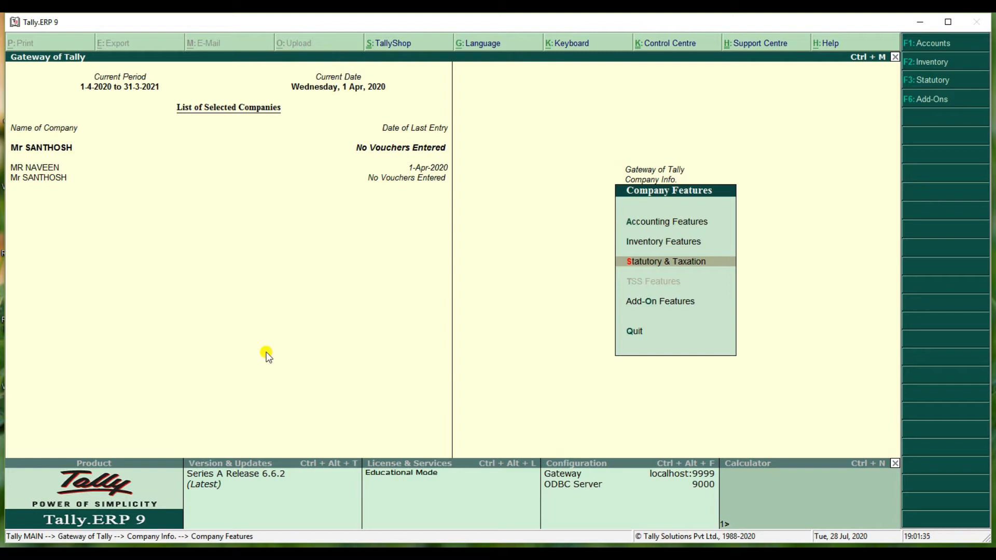
key(Return)
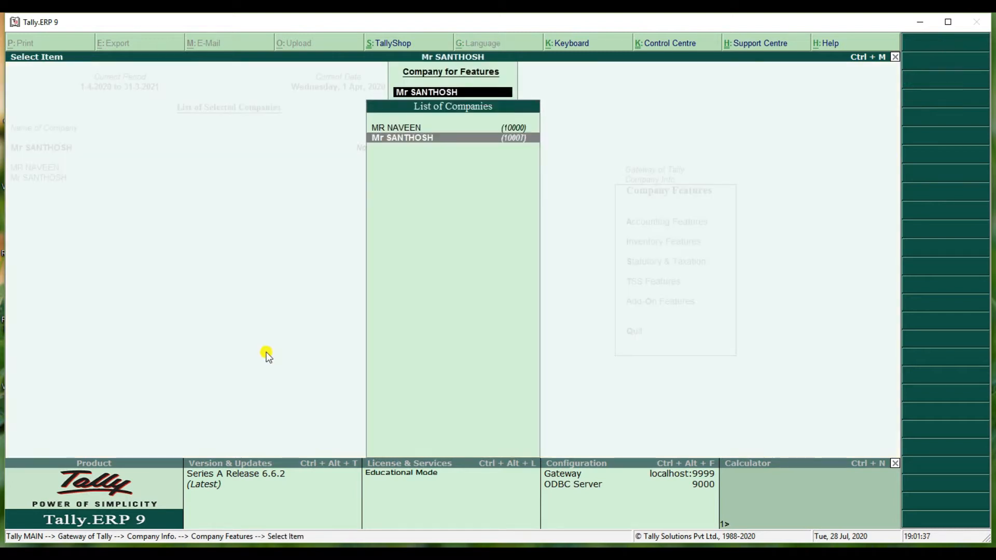
key(Return)
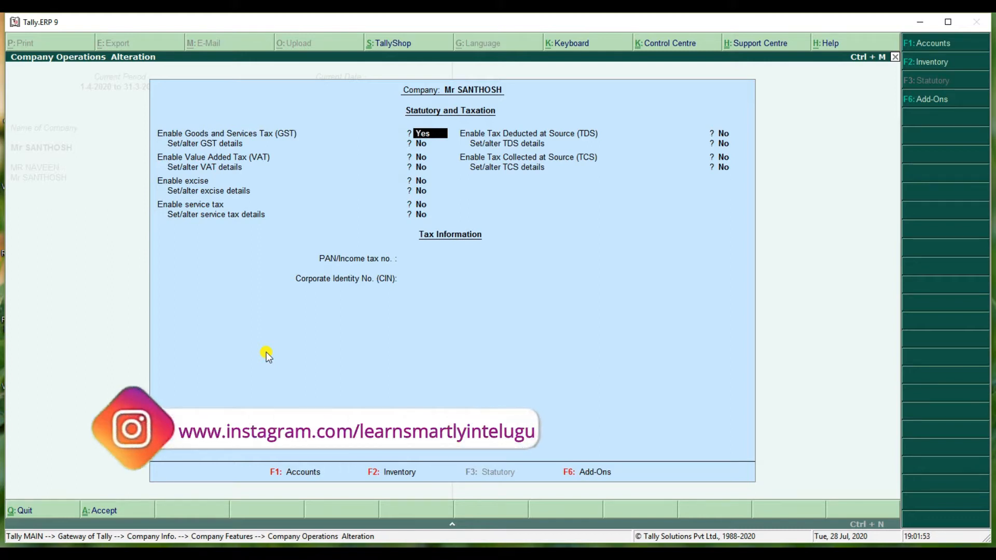
key(ctrl+a)
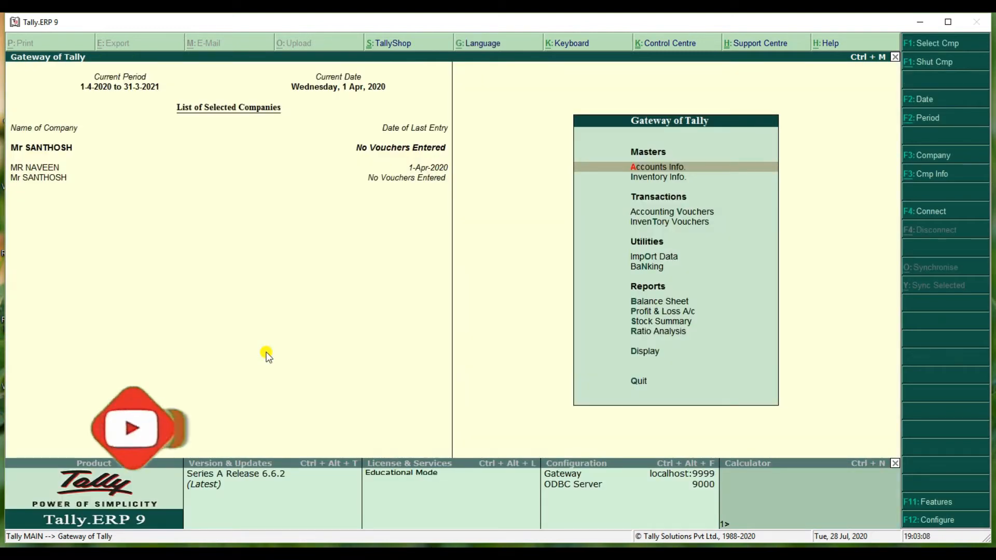
- Create a simple unit of measure with the symbol NO'S in the inventory masters, then leave unit creation
key(Down)
key(Return)
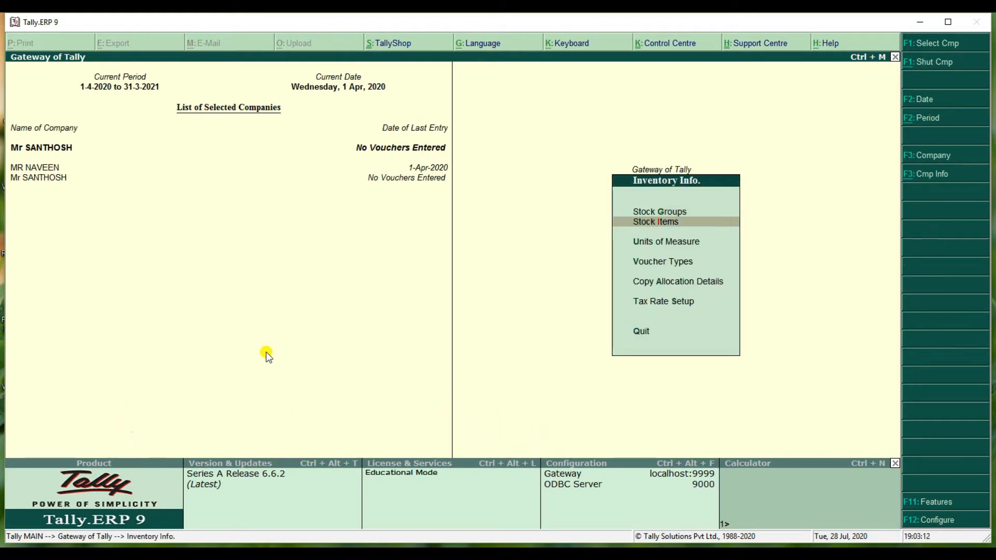
key(Down)
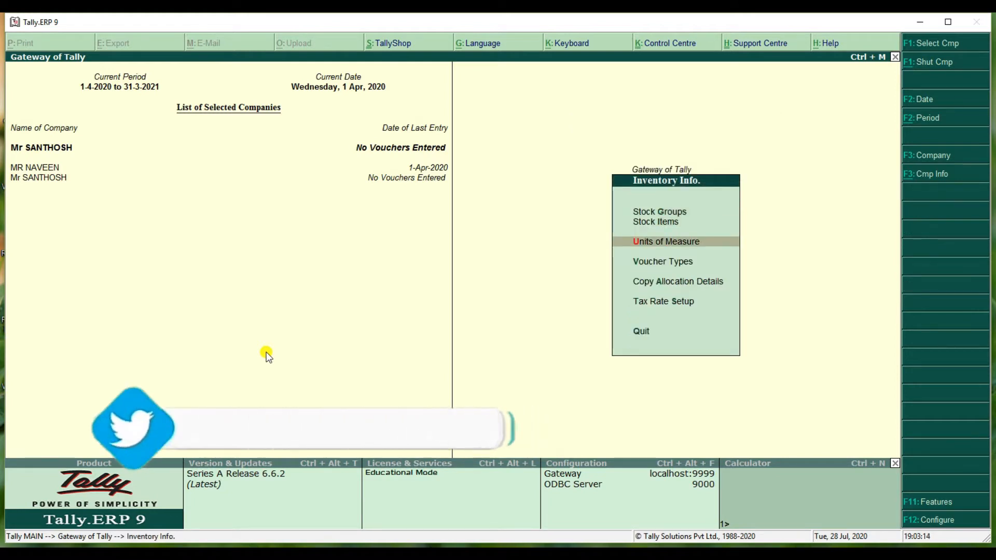
key(Return)
key(Return)
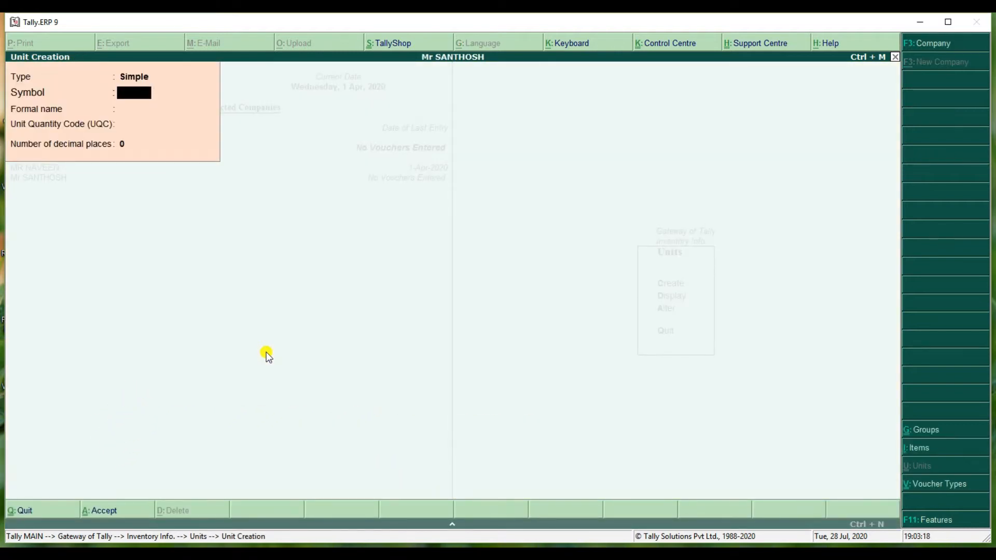
text(NO'S)
key(Return)
key(Return)
key(Return)
key(Return)
key(Return)
key(Escape)
key(Return)
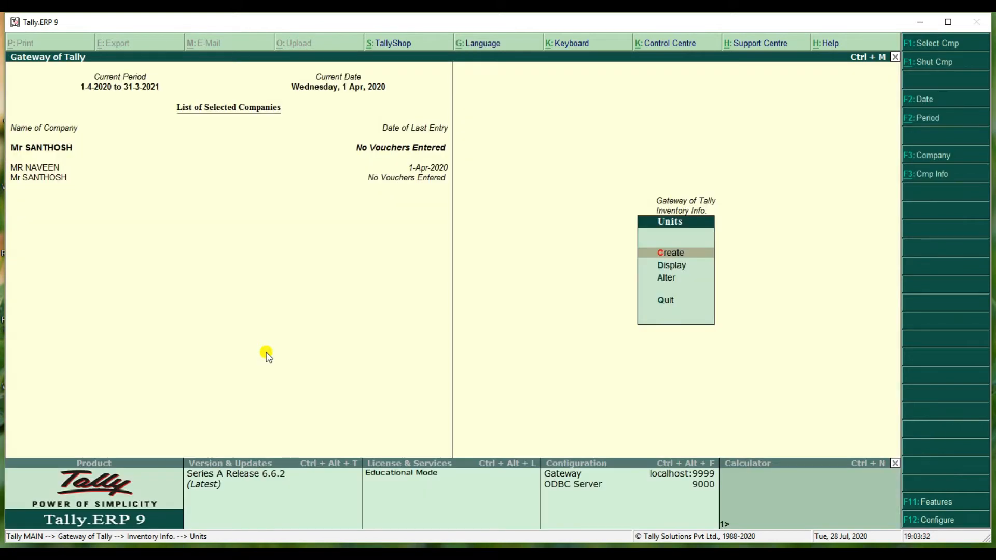
key(Escape)
- Start a single stock item named SAMSUNG MOBILES under Primary, with units NO'S and GST applicable
key(Up)
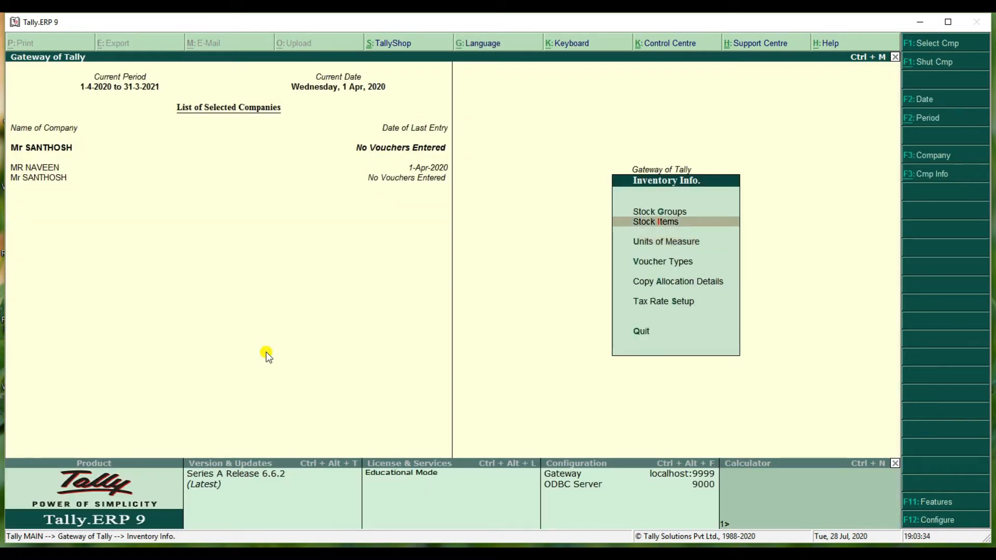
key(Return)
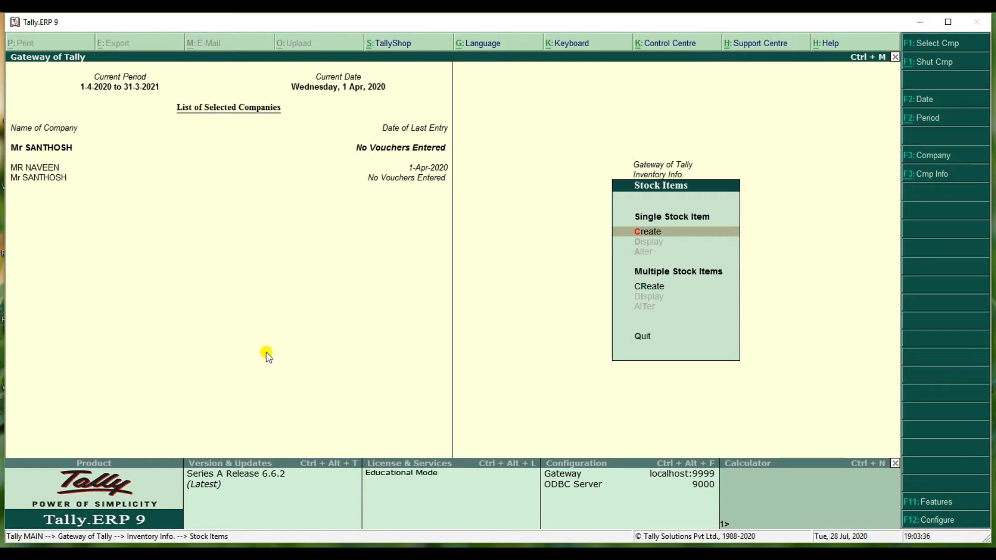
key(Return)
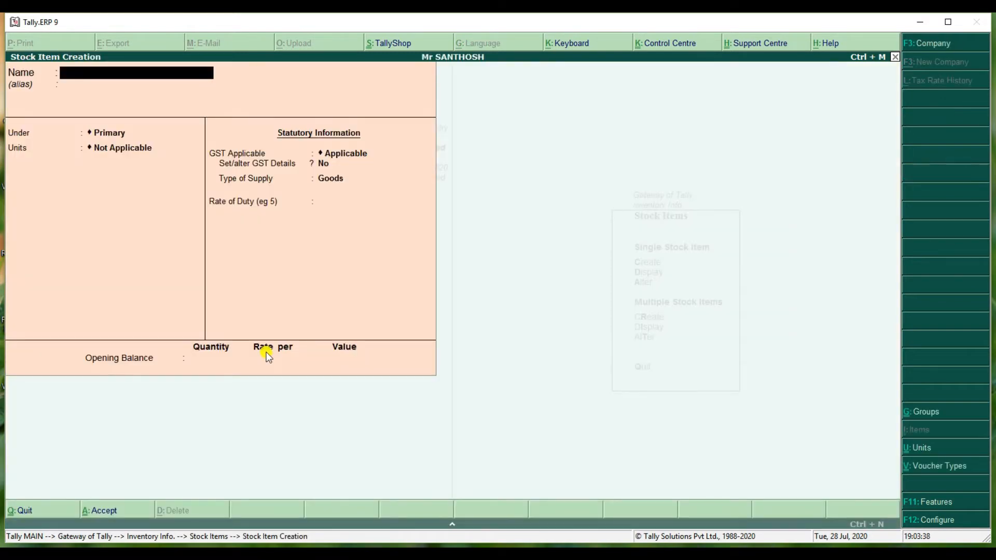
text(SAMSUNG MOBILES)
key(Return)
key(Return)
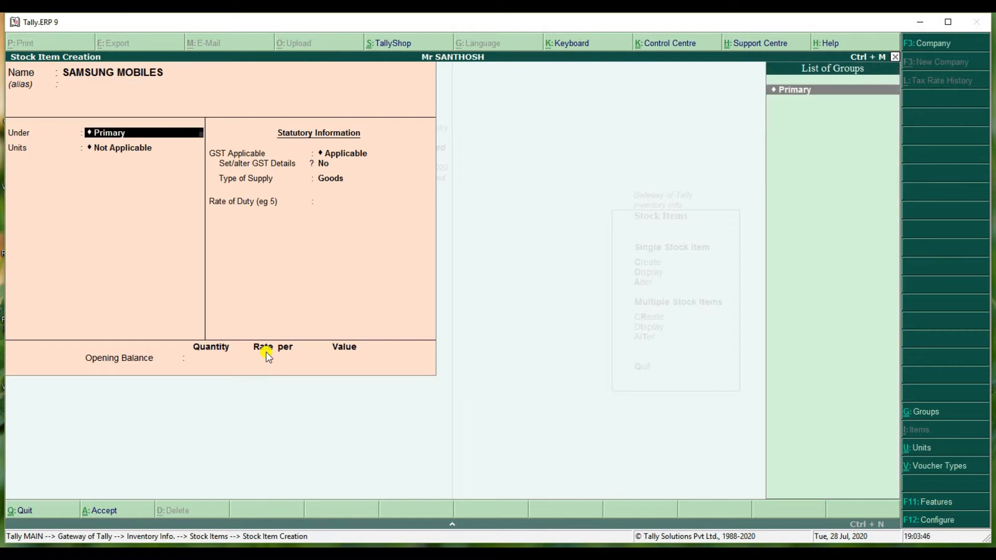
key(Return)
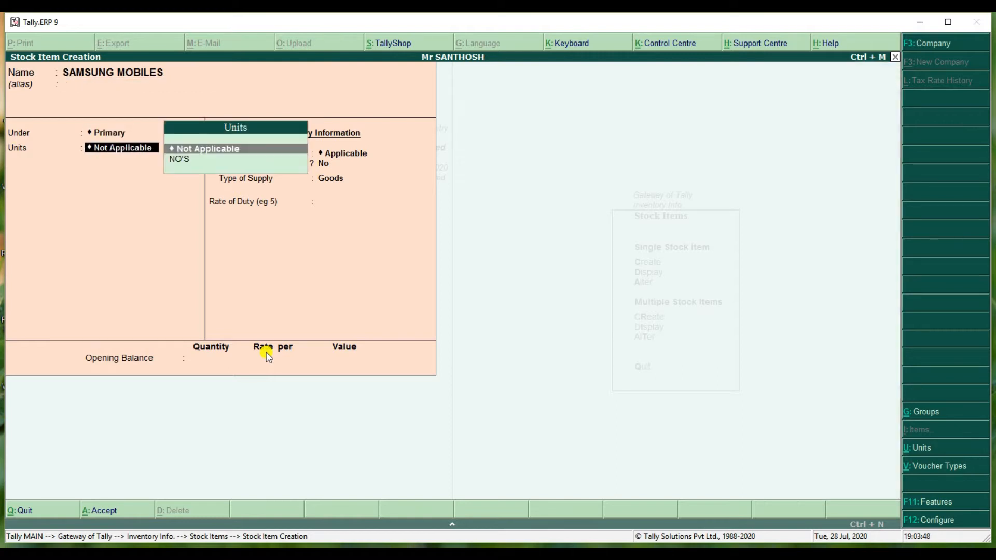
key(Down)
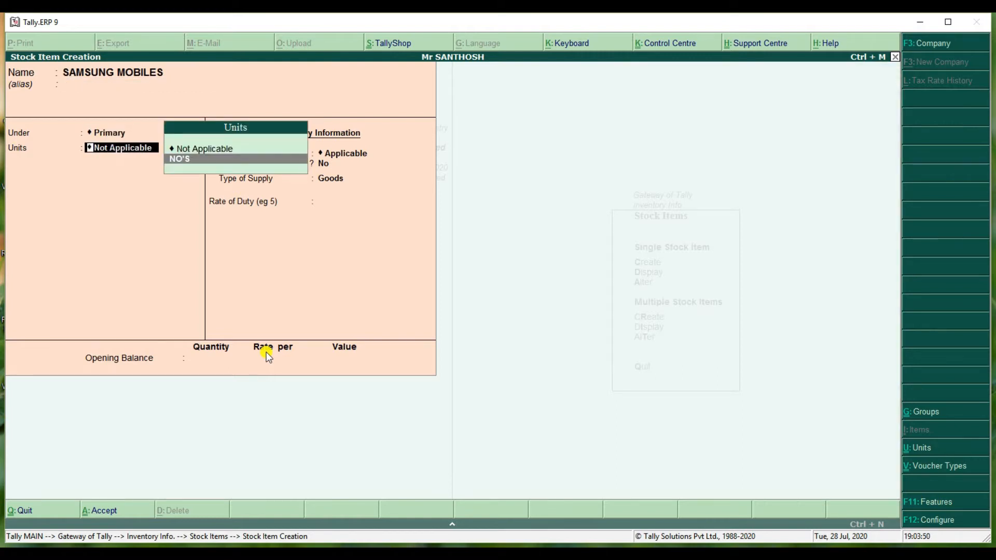
key(Return)
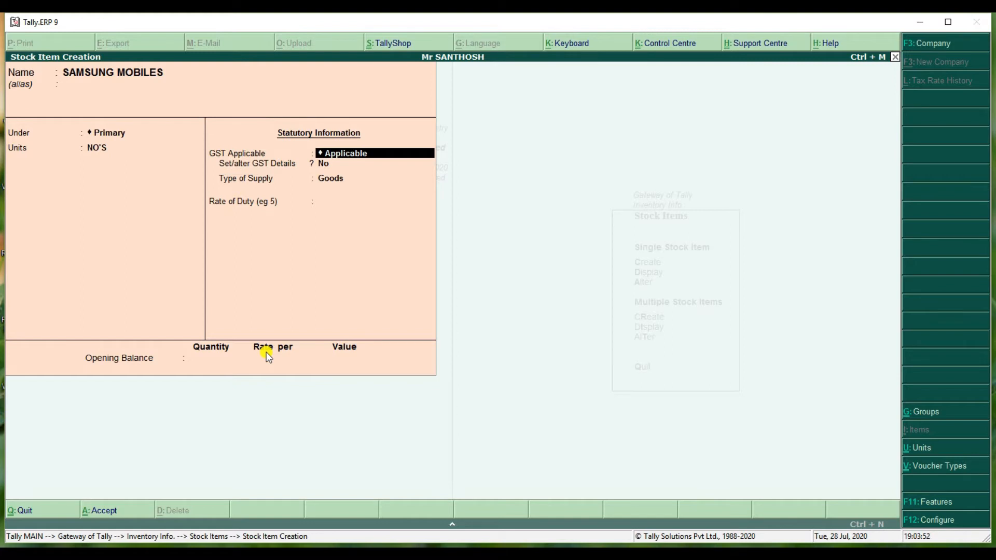
key(Return)
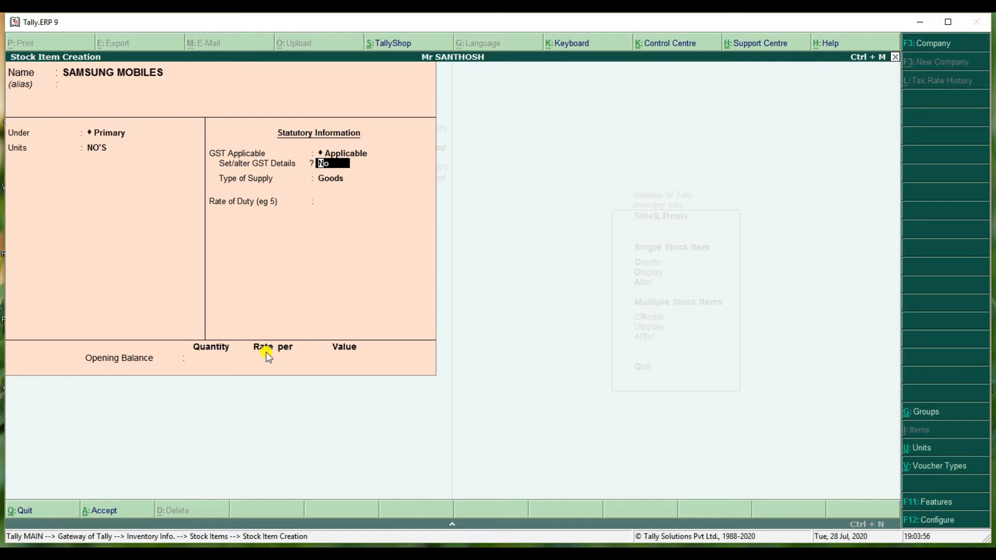
- Set the GST details for SAMSUNG MOBILES to calculation On Value, Taxable, with 18% integrated tax
text(Y)
key(Return)
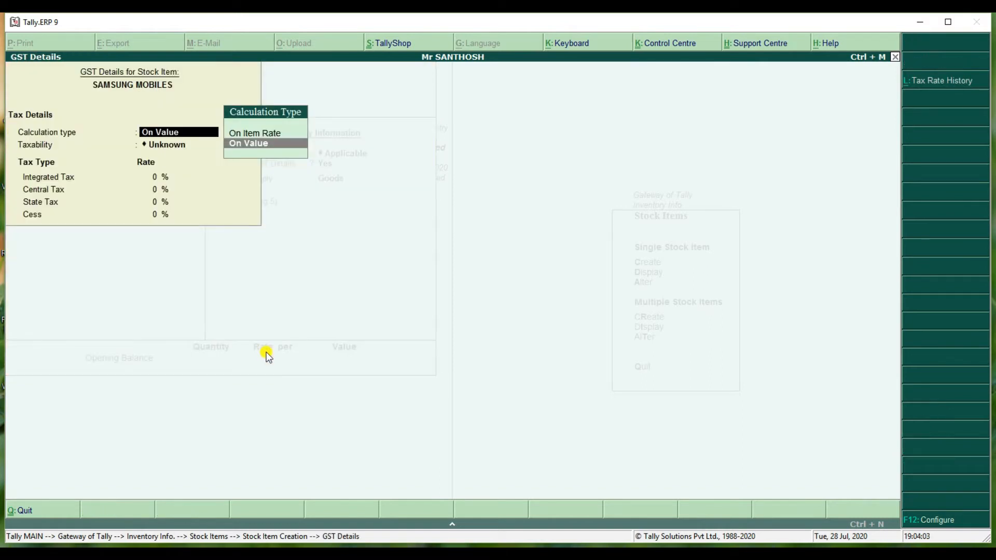
key(Return)
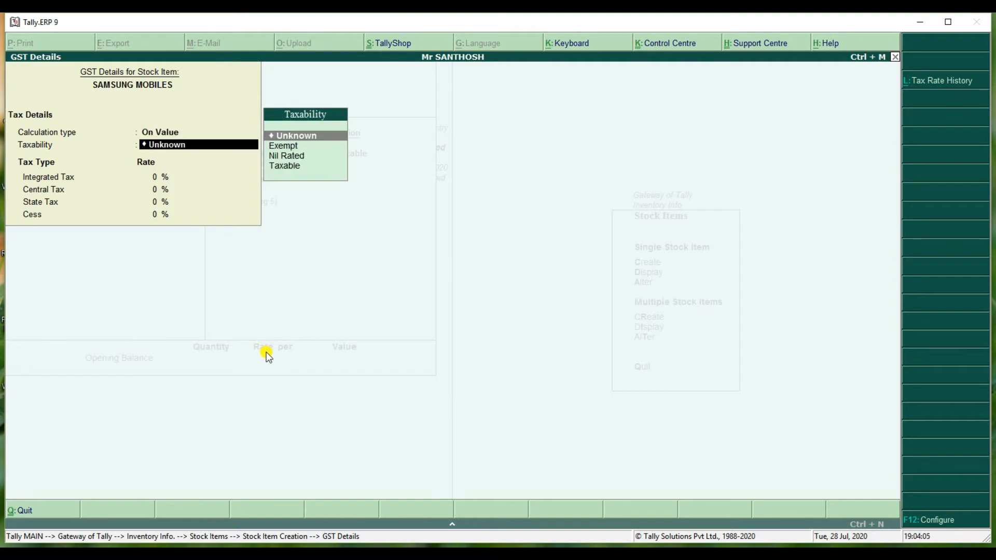
key(Down)
key(Down)
key(Down)
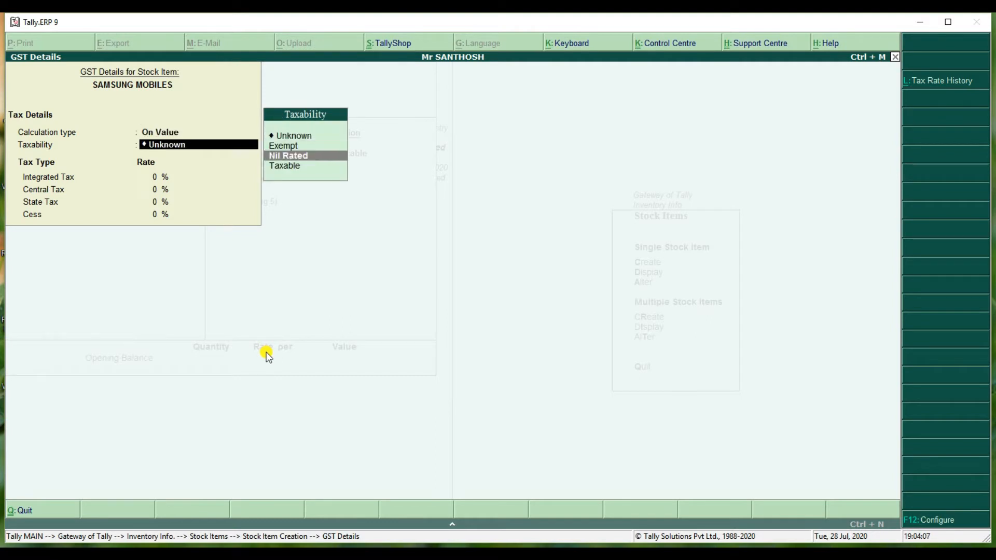
key(Return)
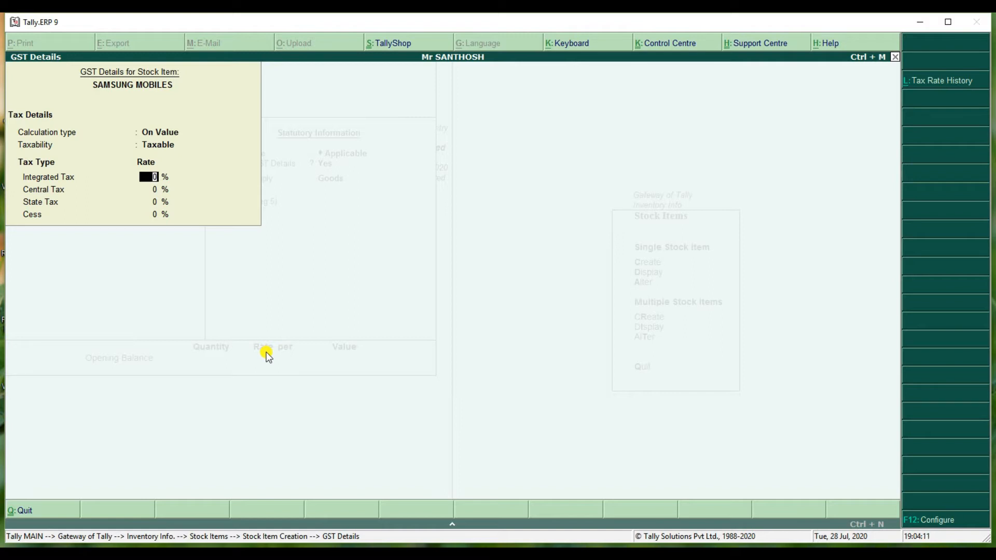
text(18)
key(Return)
key(Return)
key(Return)
key(Return)
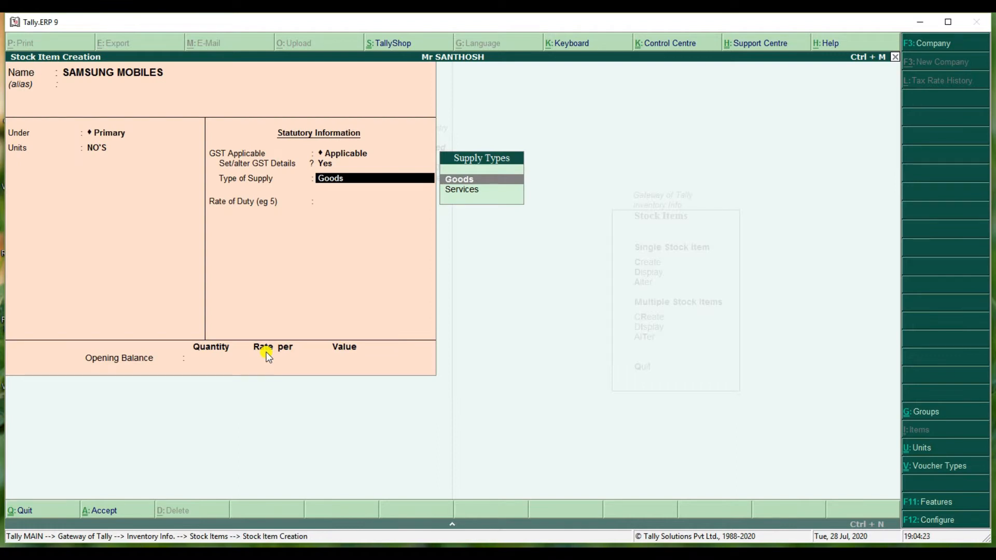
- Keep Goods as the type of supply for SAMSUNG MOBILES and save the item without an opening balance
key(Return)
key(Return)
key(Return)
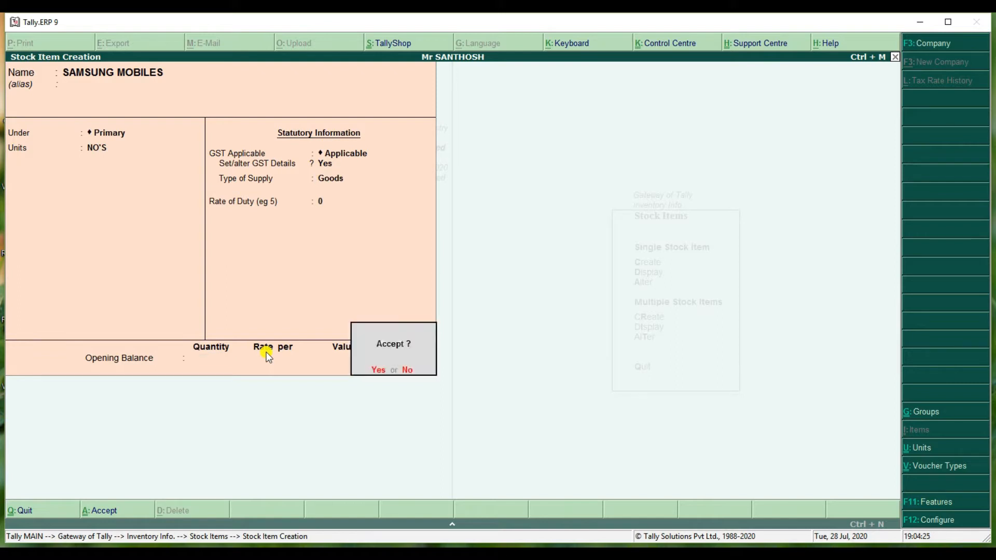
key(Return)
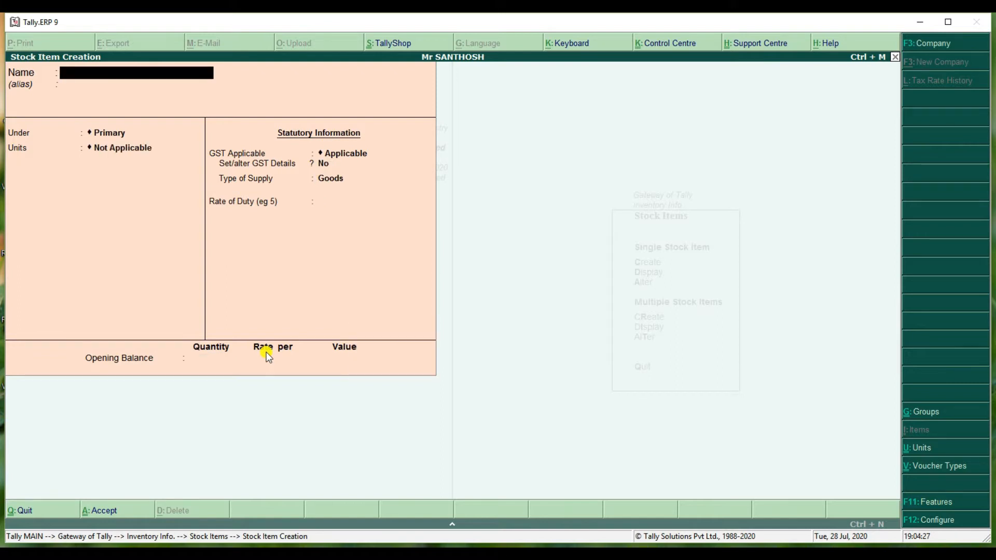
- Start a second stock item named REDMI MOBILES under Primary, with units NO'S and GST applicable
text(REDMI MOBILES)
key(Return)
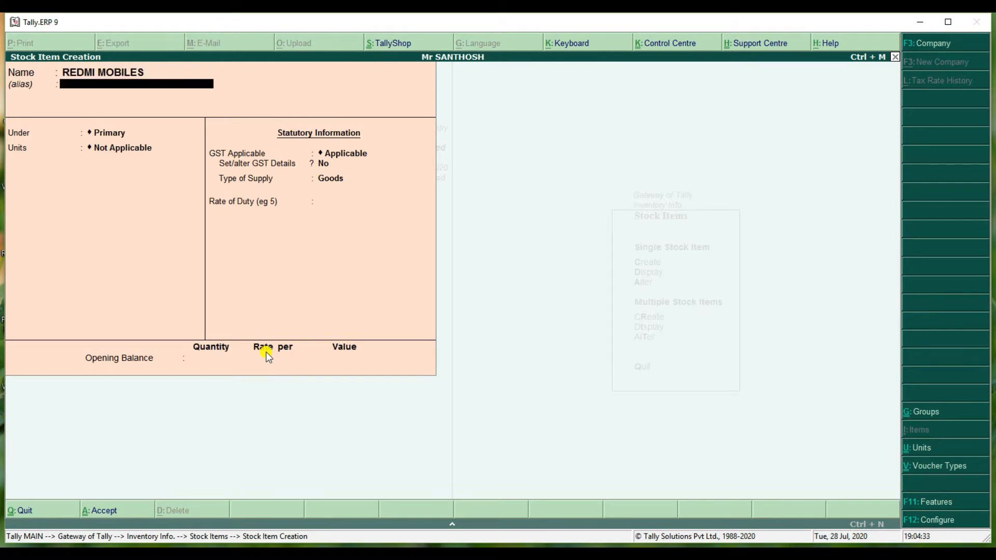
key(Return)
key(Return)
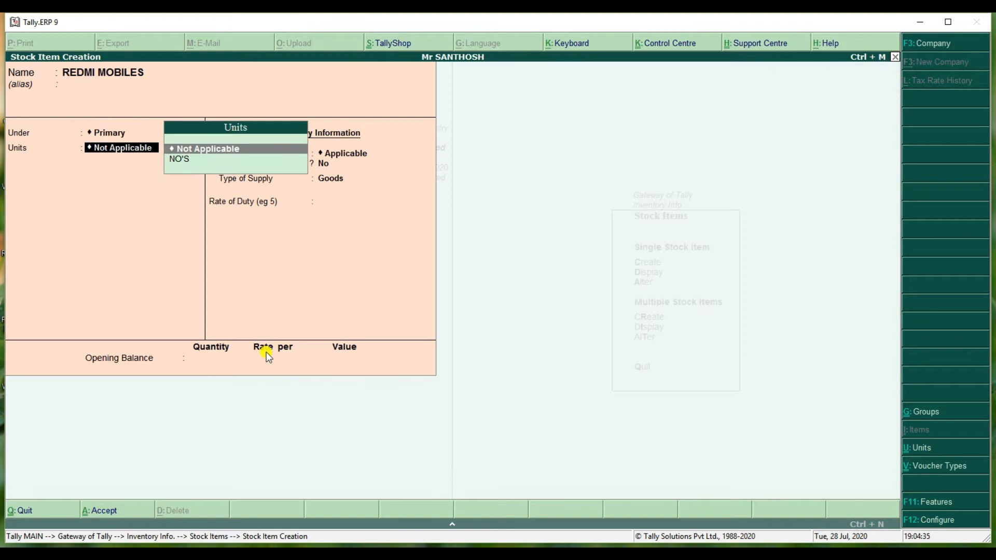
key(Down)
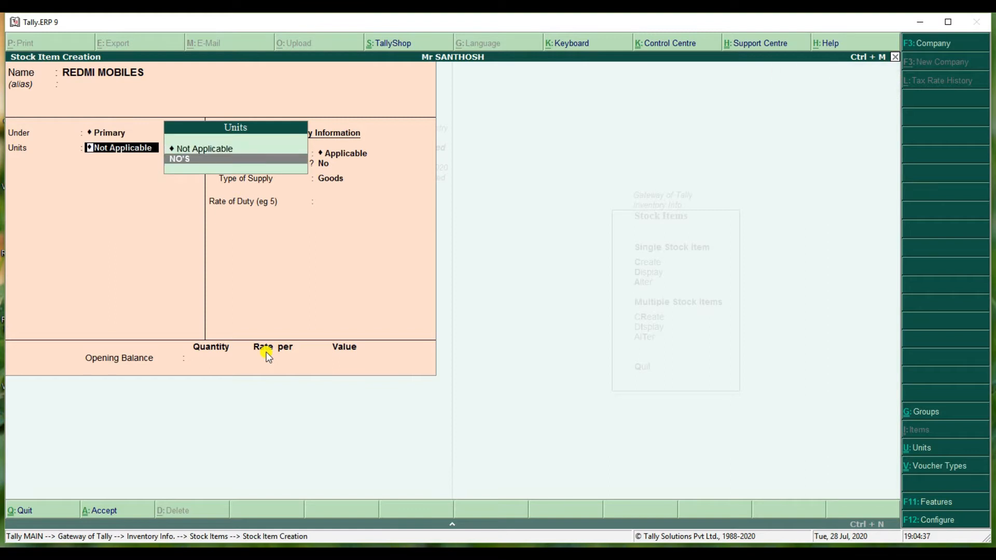
key(Return)
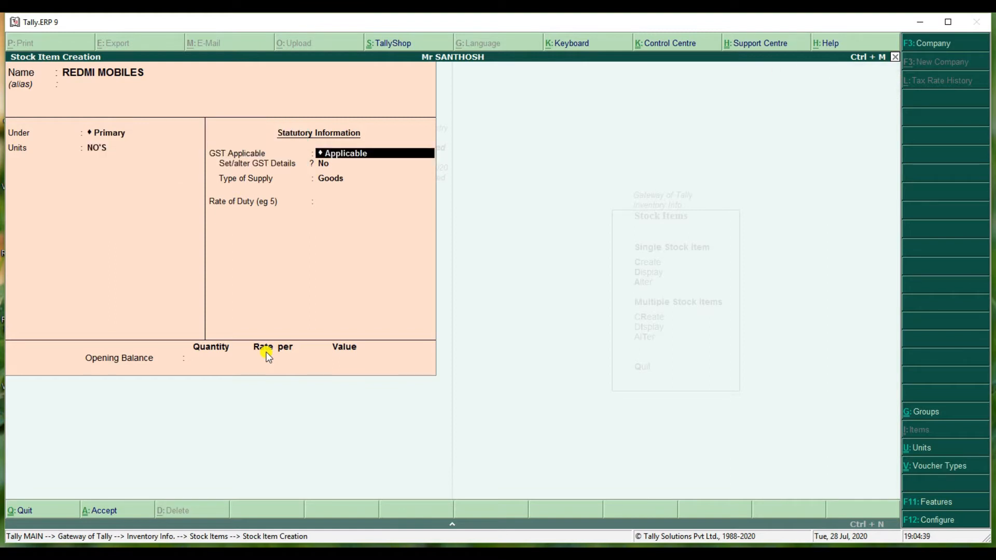
key(Return)
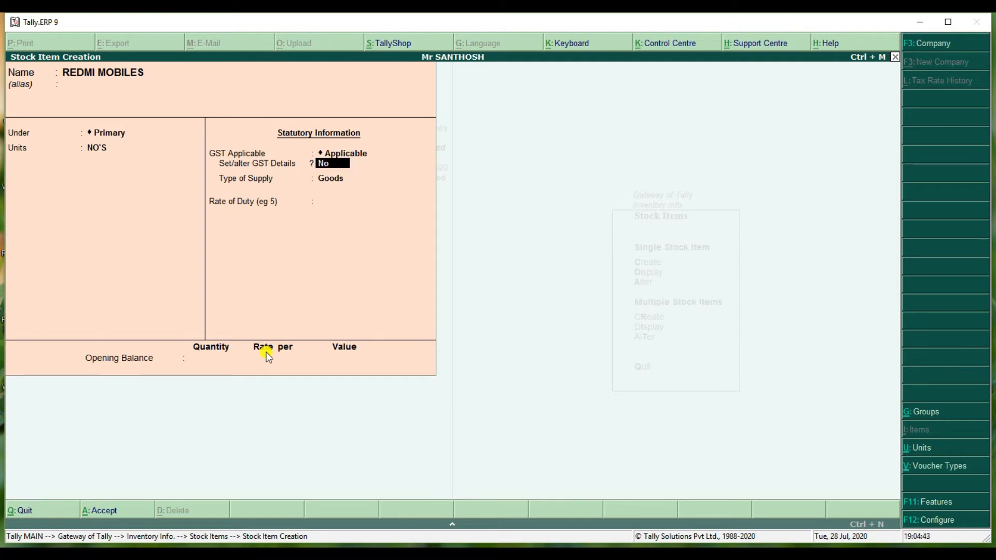
- Set the GST details for REDMI MOBILES to calculation On Value, Taxable, with 18% integrated tax
key(y)
key(Return)
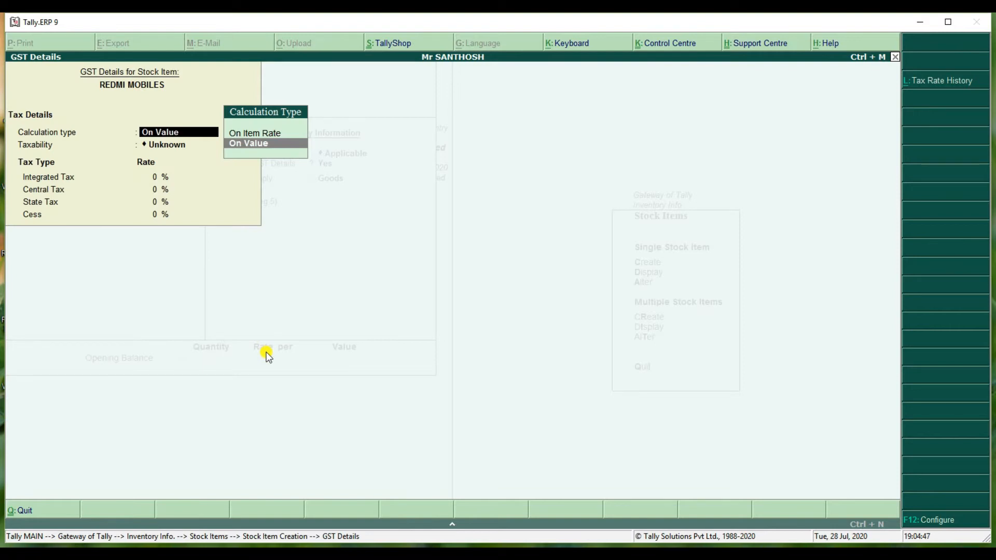
key(Return)
key(Down)
key(Down)
key(Down)
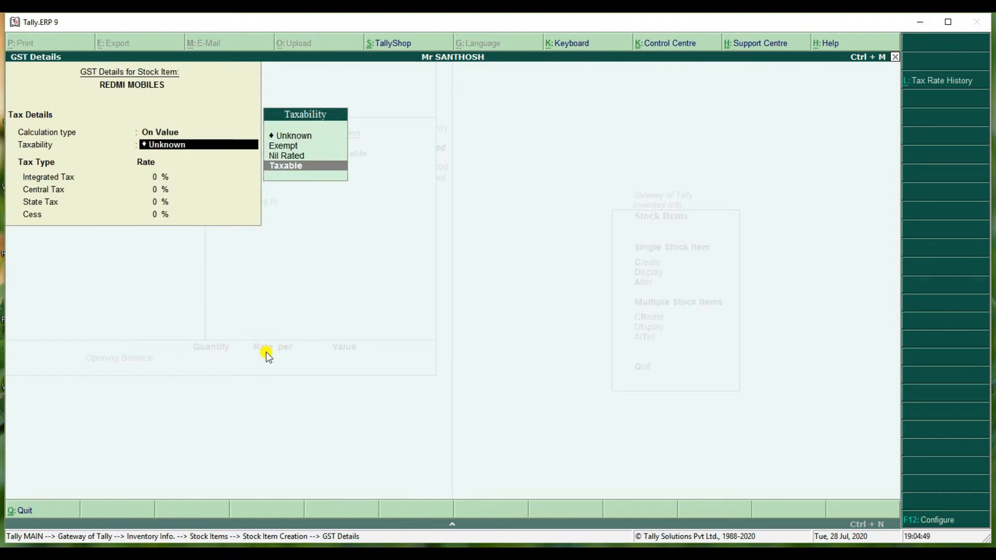
key(Return)
text(18)
key(Return)
key(Return)
key(Return)
key(Return)
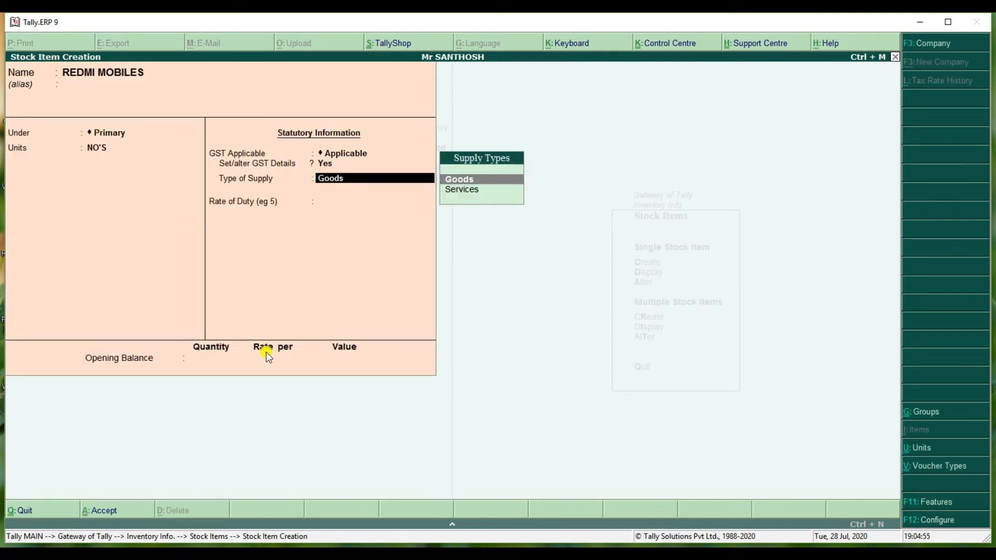
- Keep Goods as the type of supply for REDMI MOBILES and save the item without an opening balance
key(Return)
key(Return)
key(Return)
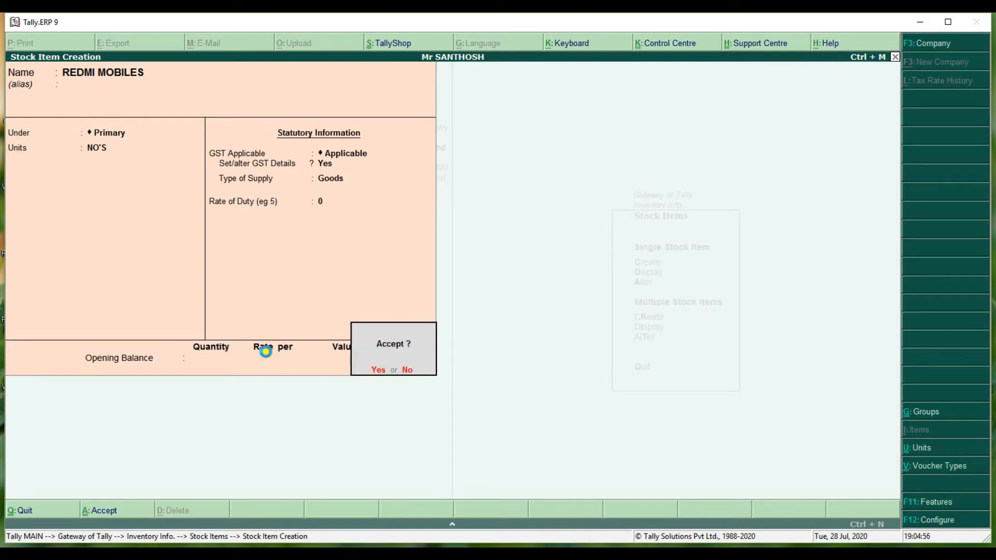
key(Return)
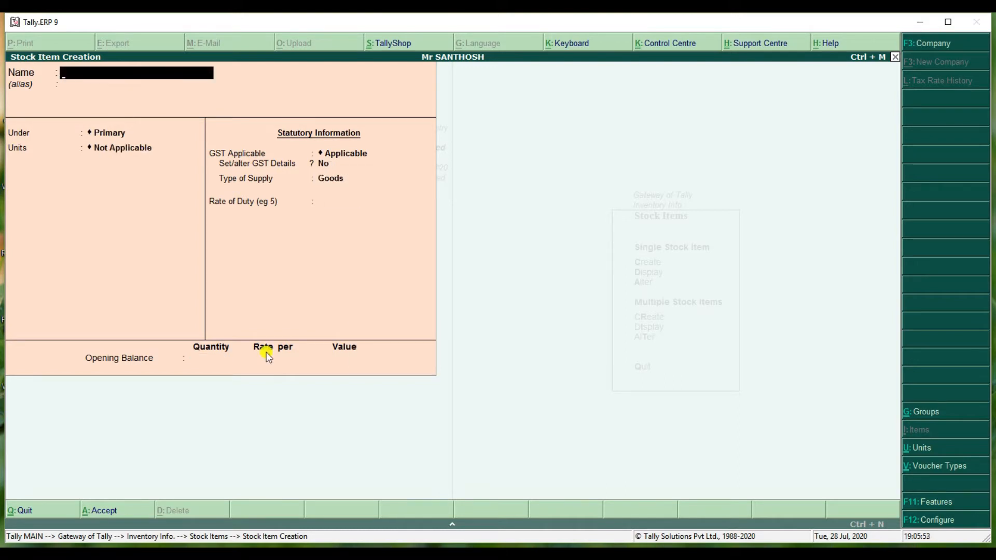
- Start a third stock item named VIVO MOBILES under Primary, with units NO'S and GST applicable
text(VIVO MOBILES)
key(Return)
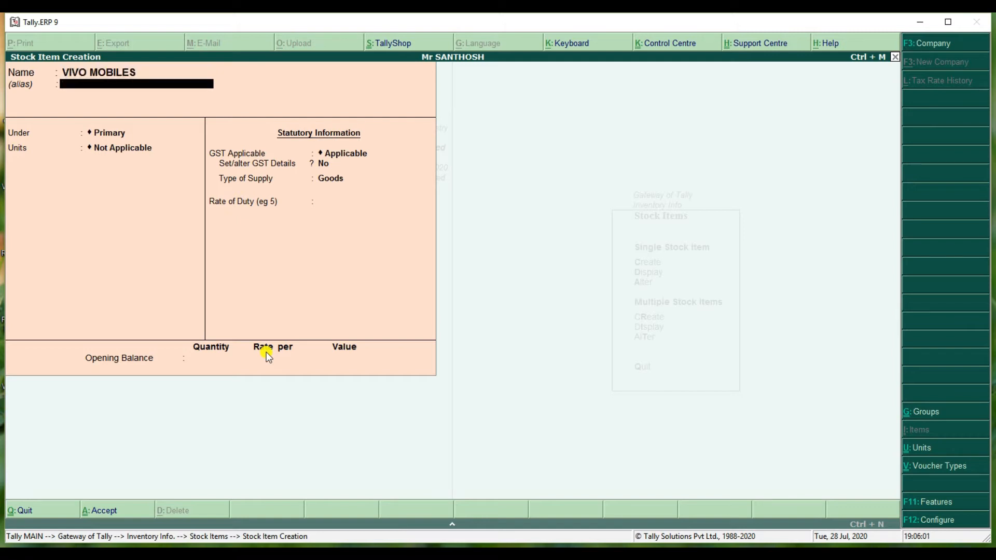
key(Return)
key(Return)
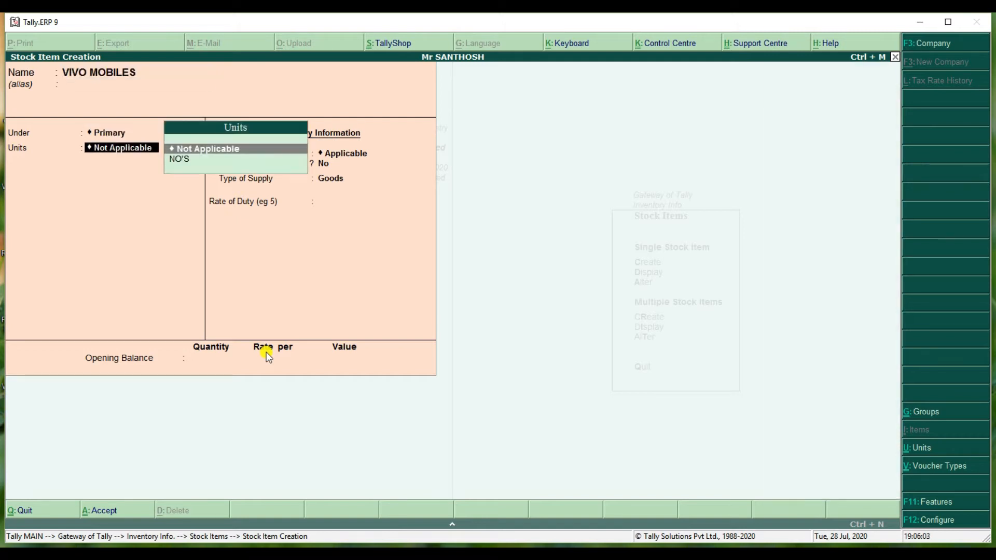
key(Down)
key(Return)
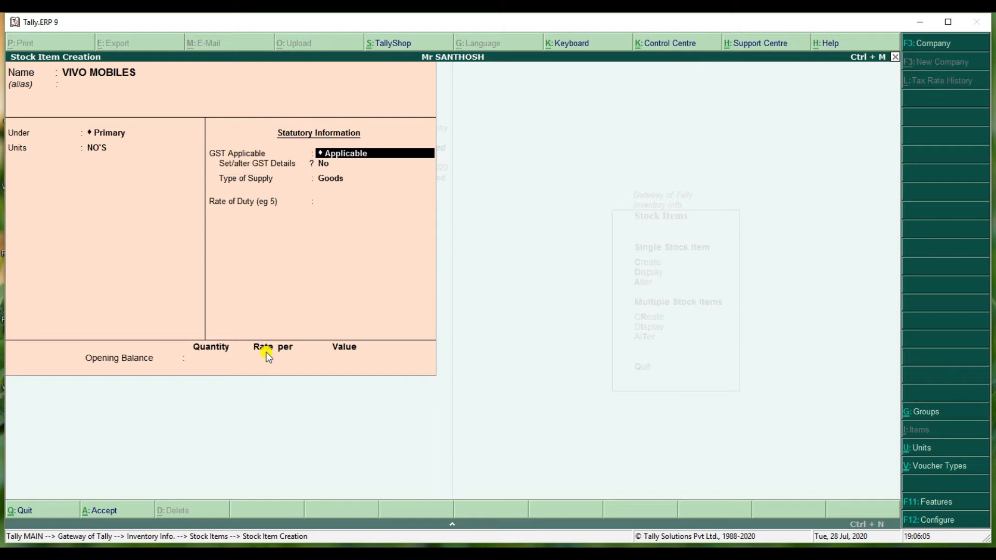
key(Return)
- Set the GST details for VIVO MOBILES to calculation On Value, Taxable, with 18% integrated tax
key(y)
key(Return)
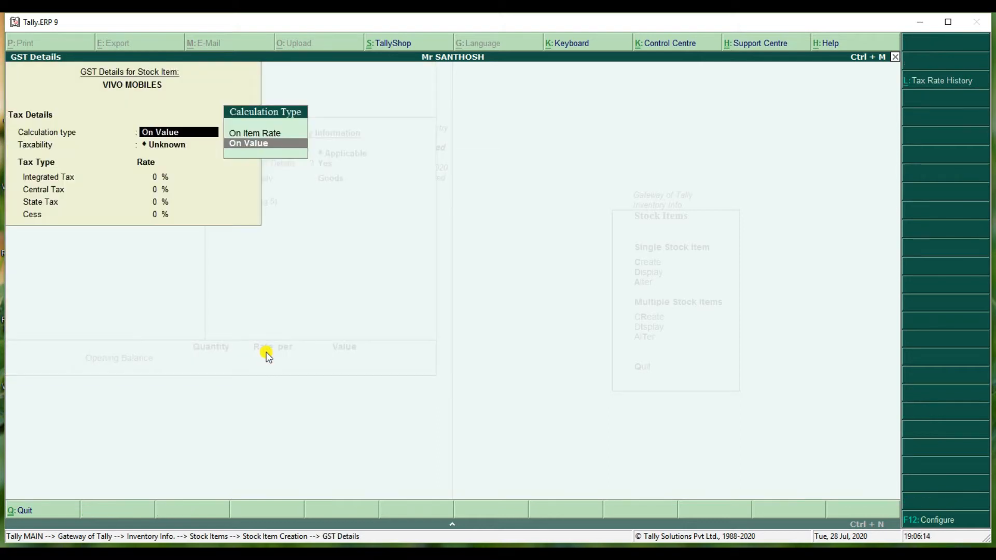
key(Return)
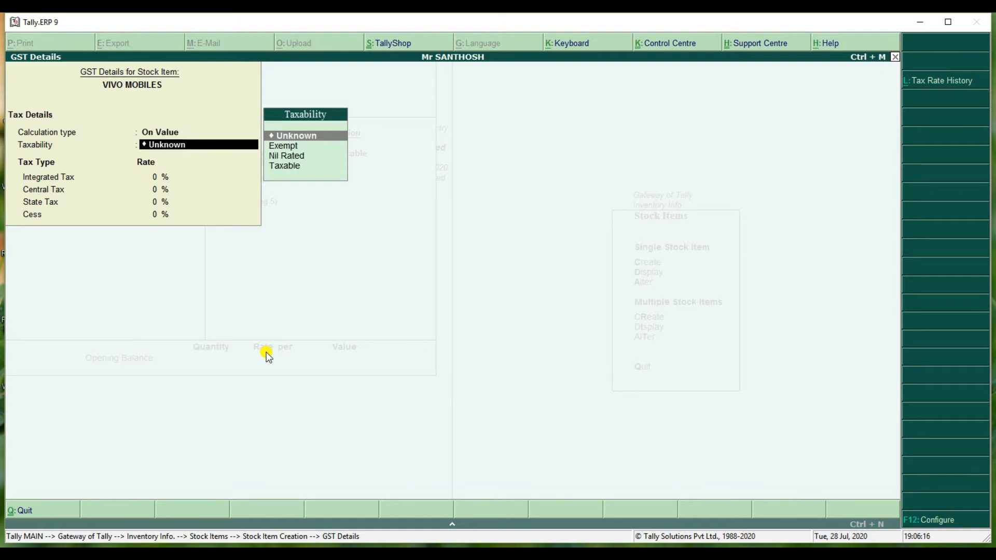
key(Down)
key(Down)
key(Down)
key(Return)
text(18)
key(Return)
key(Return)
key(Return)
key(Return)
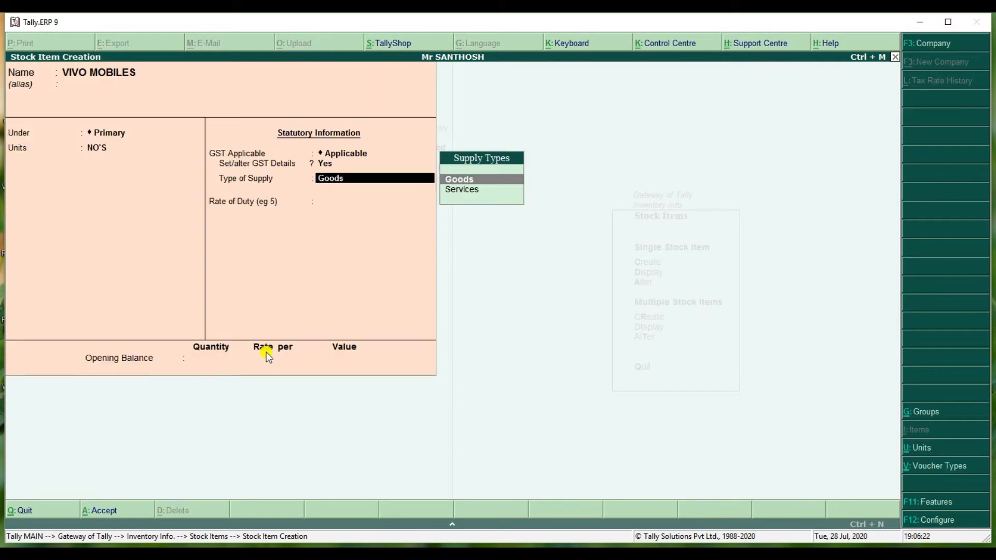
- Keep Goods as the type of supply for VIVO MOBILES and save the item without an opening balance
key(Return)
key(Return)
key(Return)
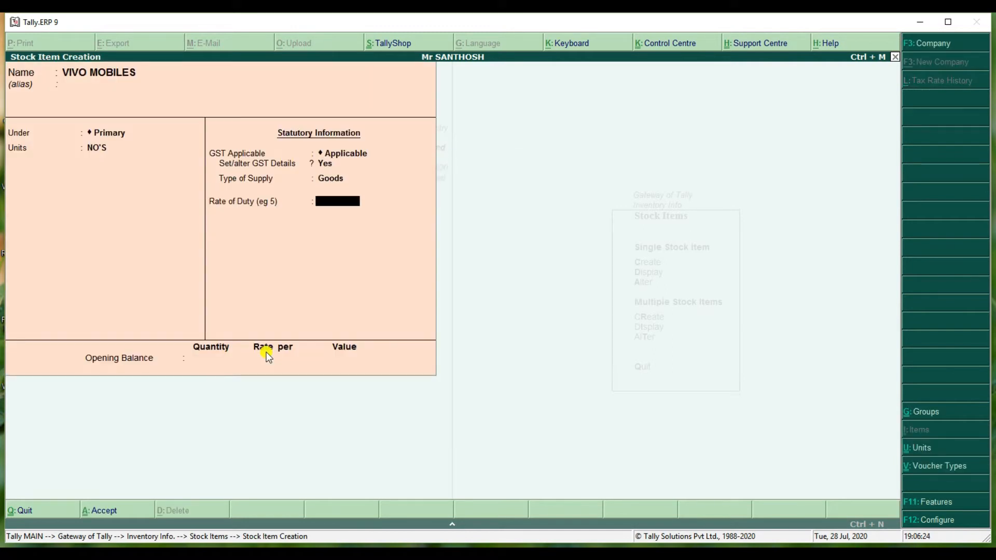
key(Return)
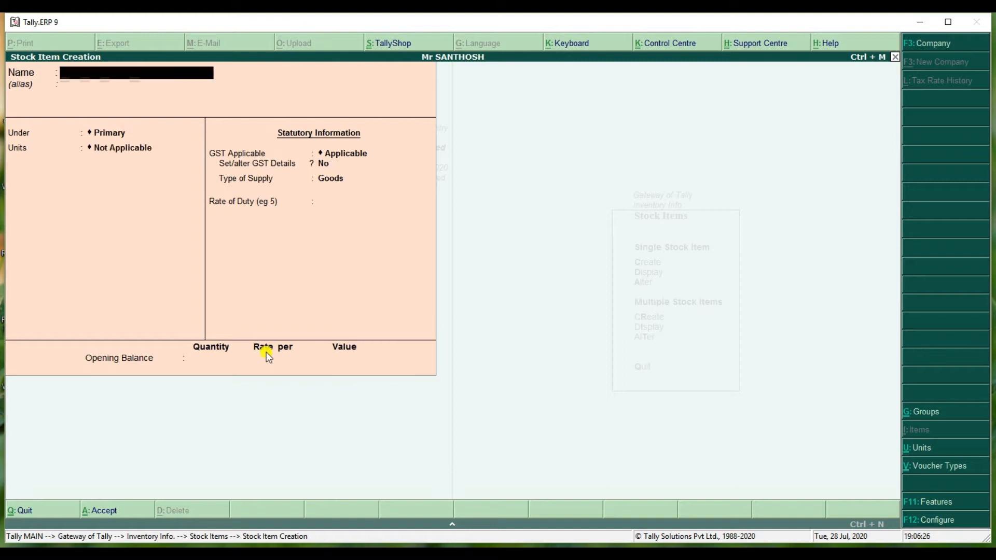
- Start a fourth stock item named KARBON MOBILES under Primary, with units NO'S and GST applicable
text(KARBON MOBILES)
key(Return)
key(Return)
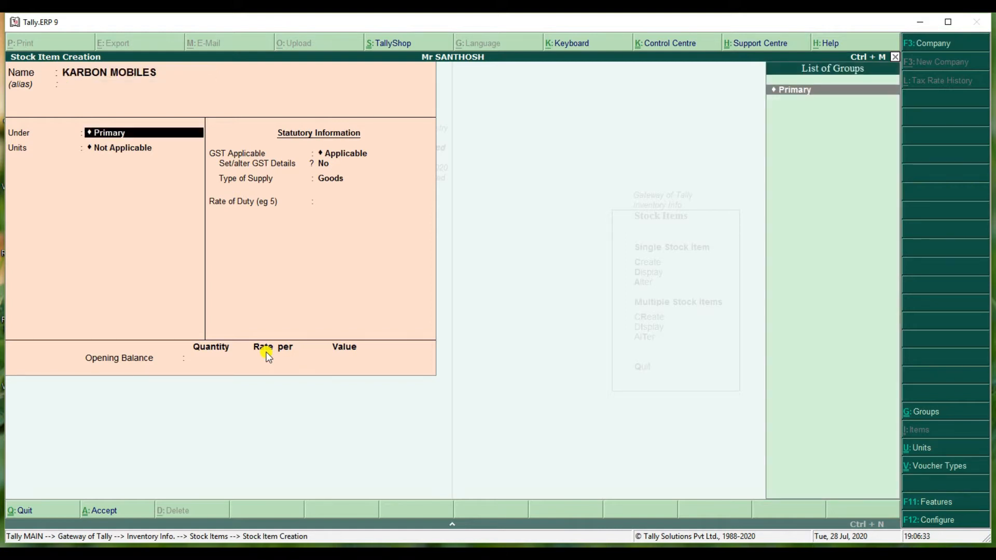
key(Return)
key(Down)
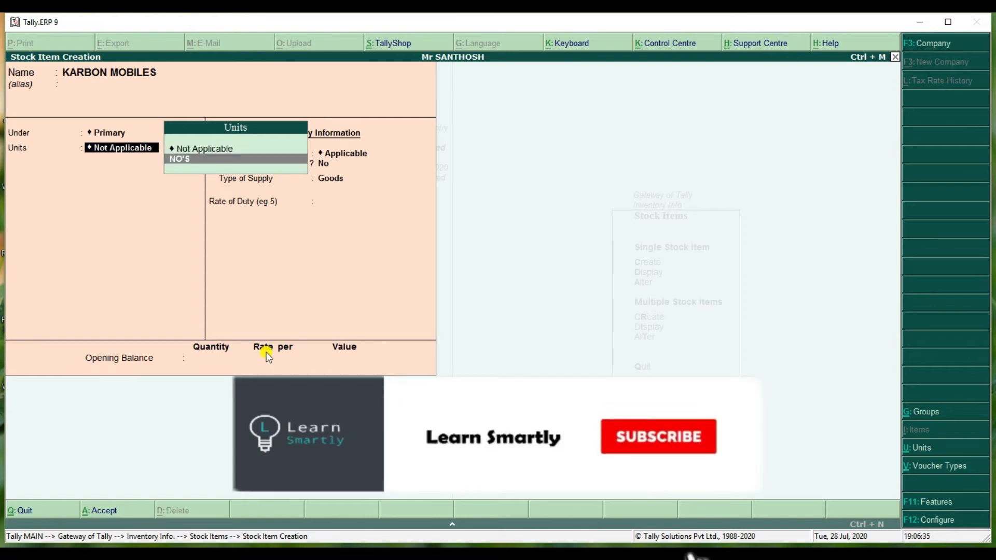
key(Return)
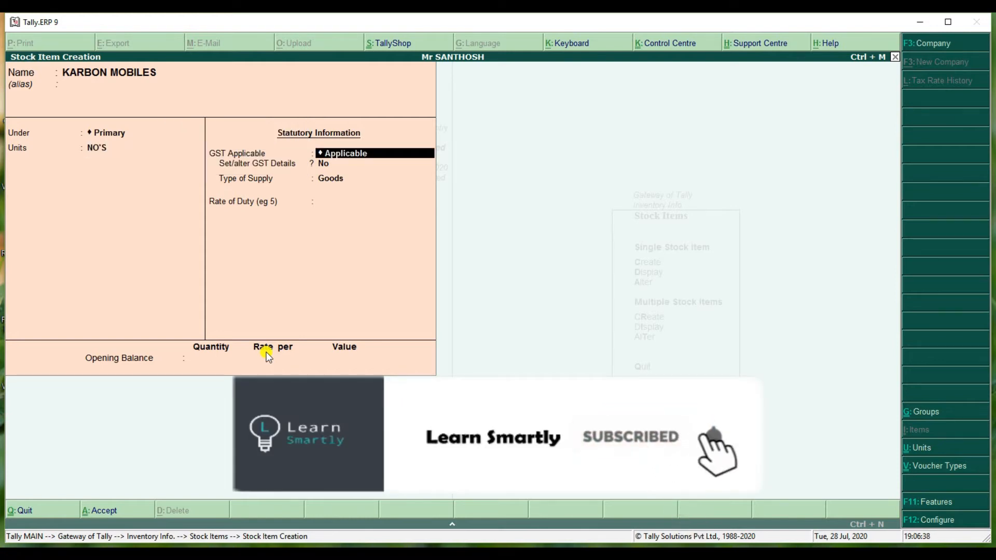
key(Return)
- Set the GST details for KARBON MOBILES to calculation On Value, Taxable, with 18% integrated tax
text(y)
key(Return)
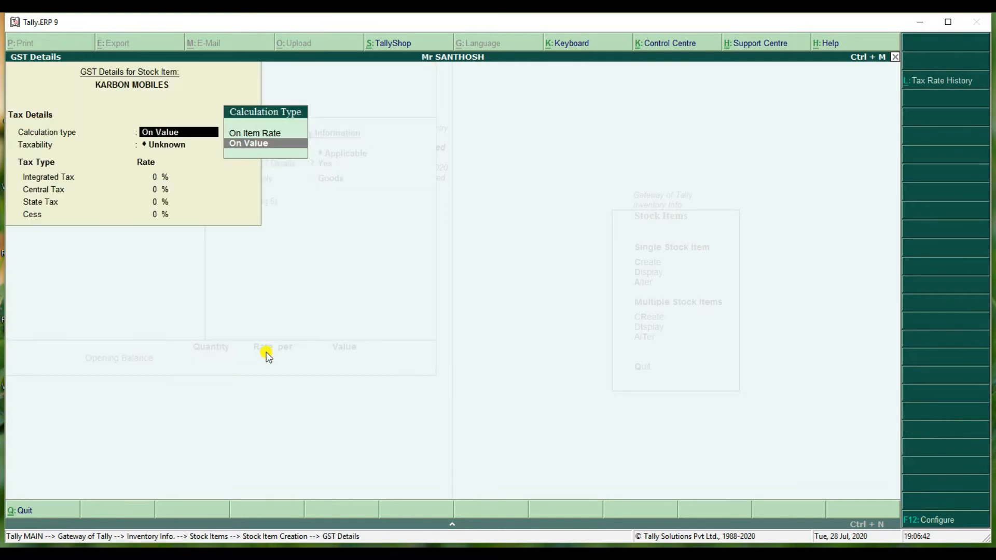
key(Return)
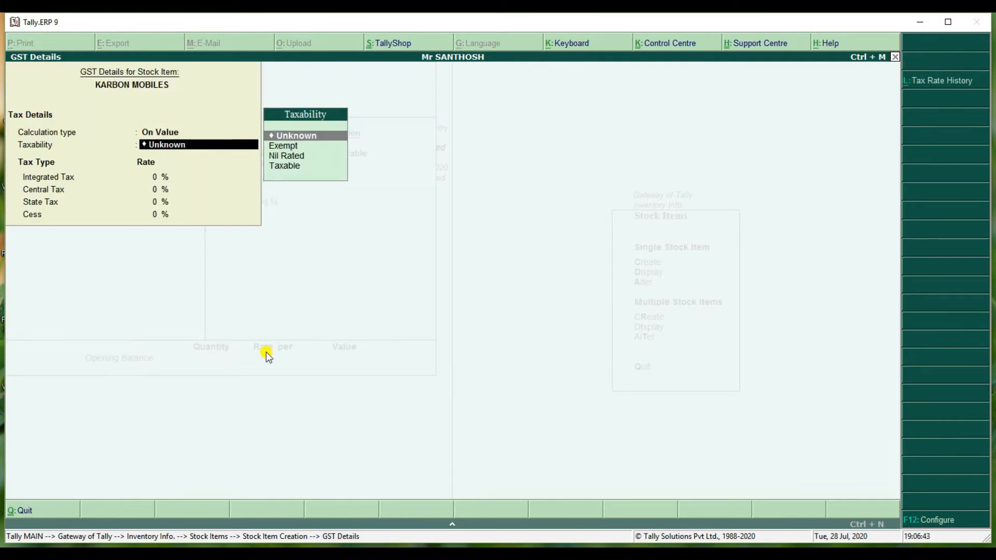
key(Down)
key(Down)
key(Down)
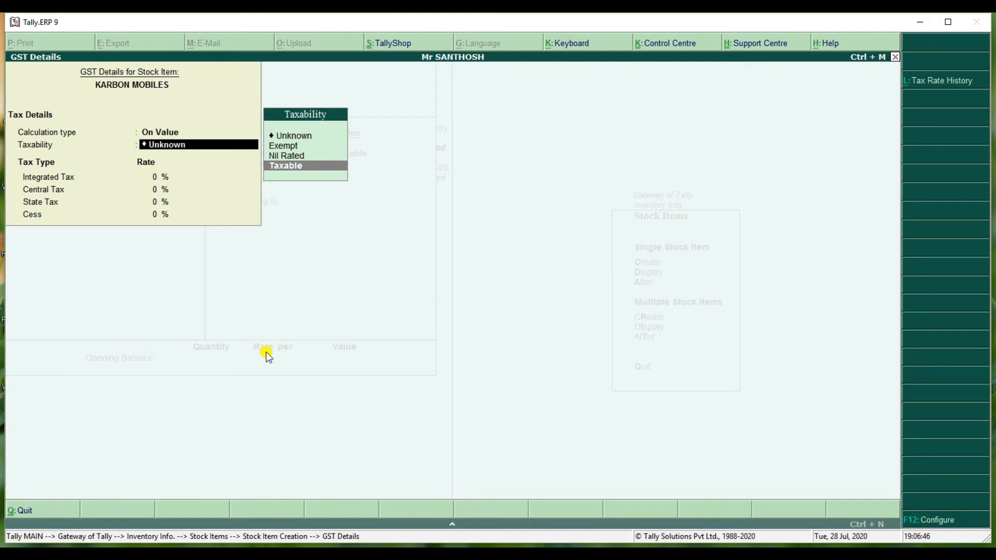
key(Return)
text(18)
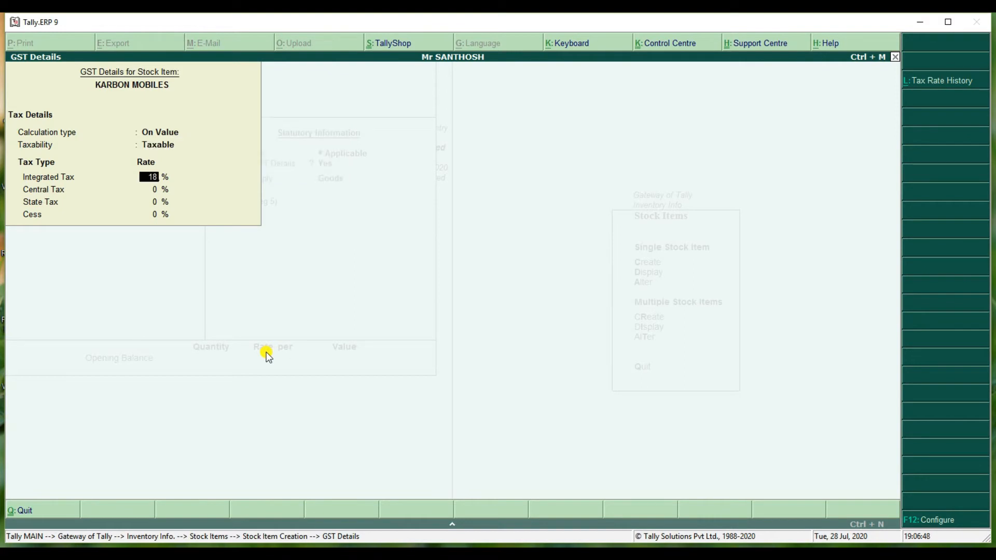
key(Return)
key(Return)
key(Return)
key(Return)
key(Return)
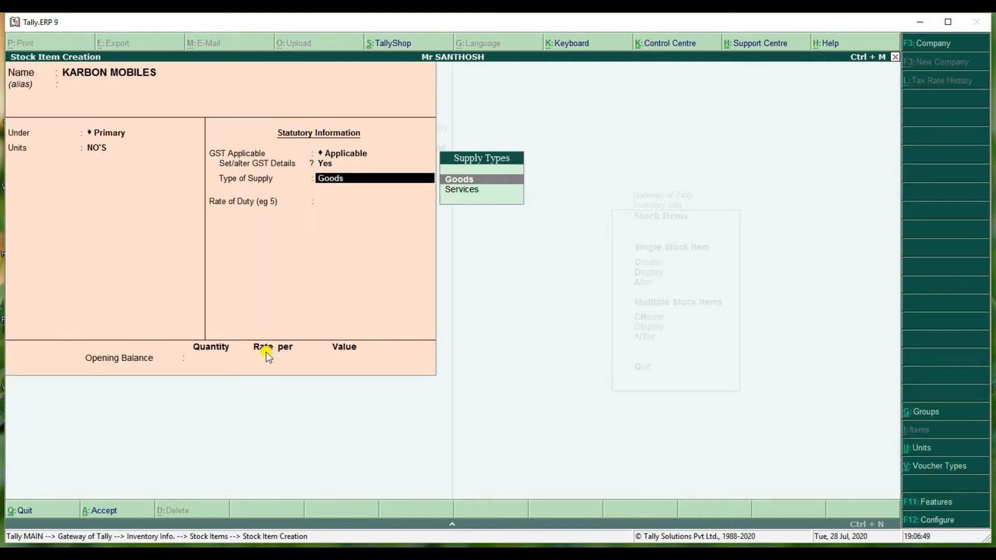
- Save KARBON MOBILES as Goods without an opening balance and leave stock item creation
key(Return)
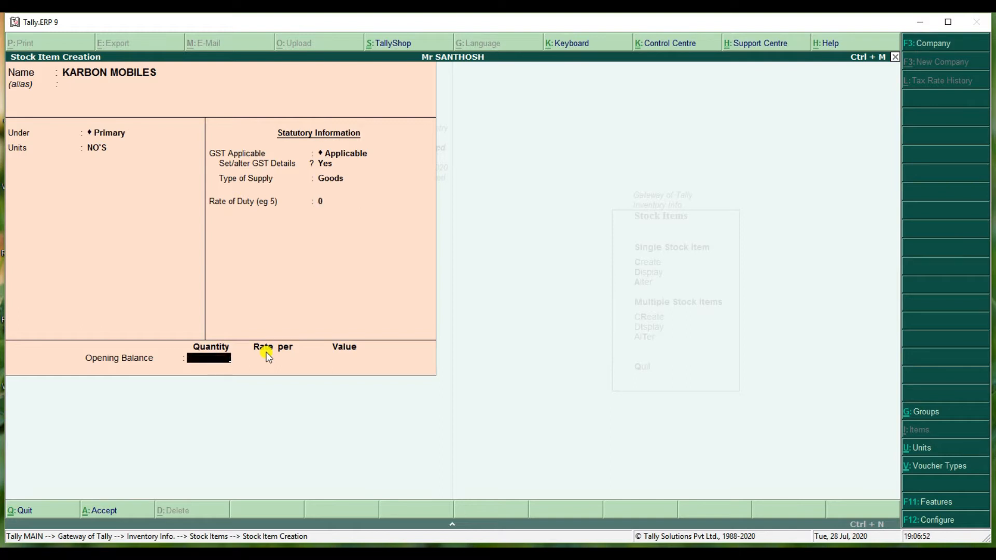
key(Return)
key(Return)
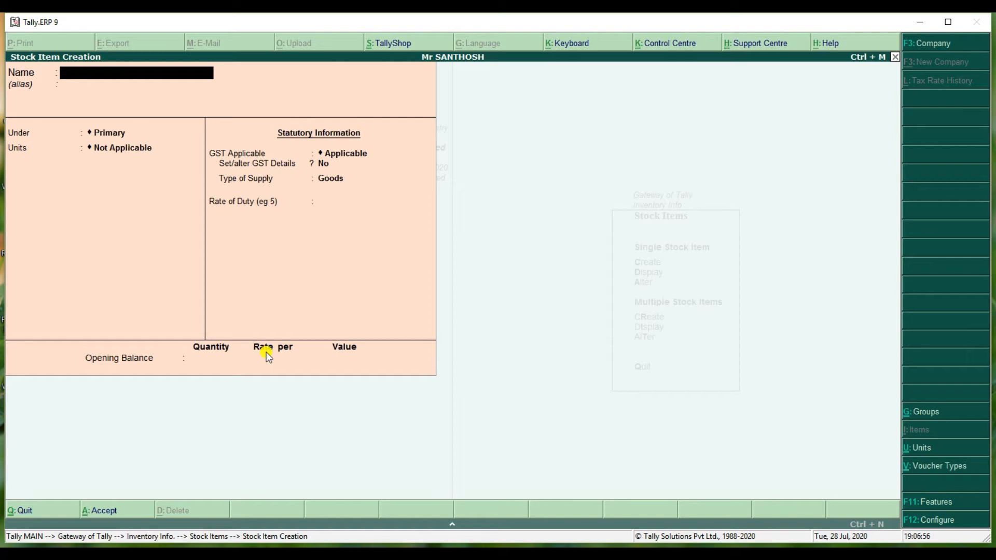
key(Escape)
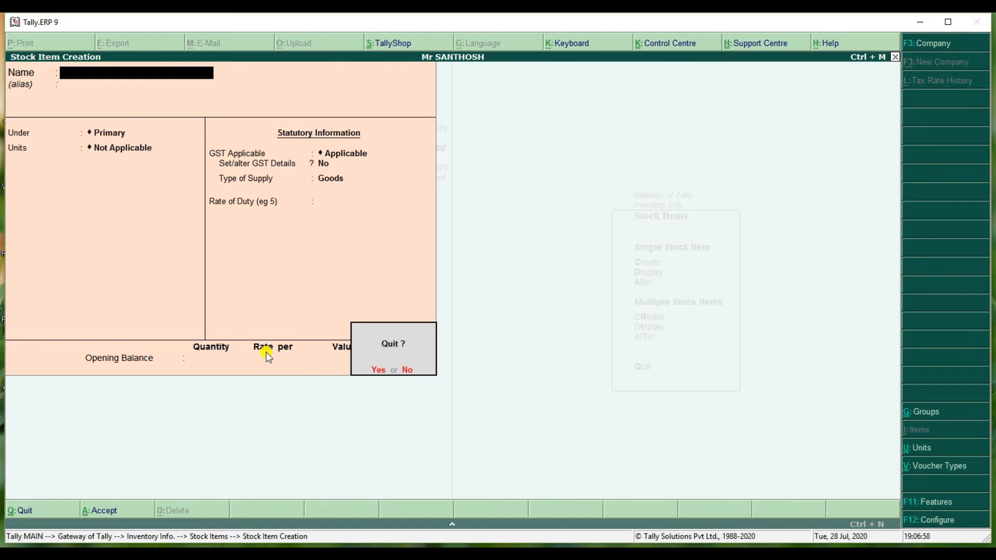
key(Return)
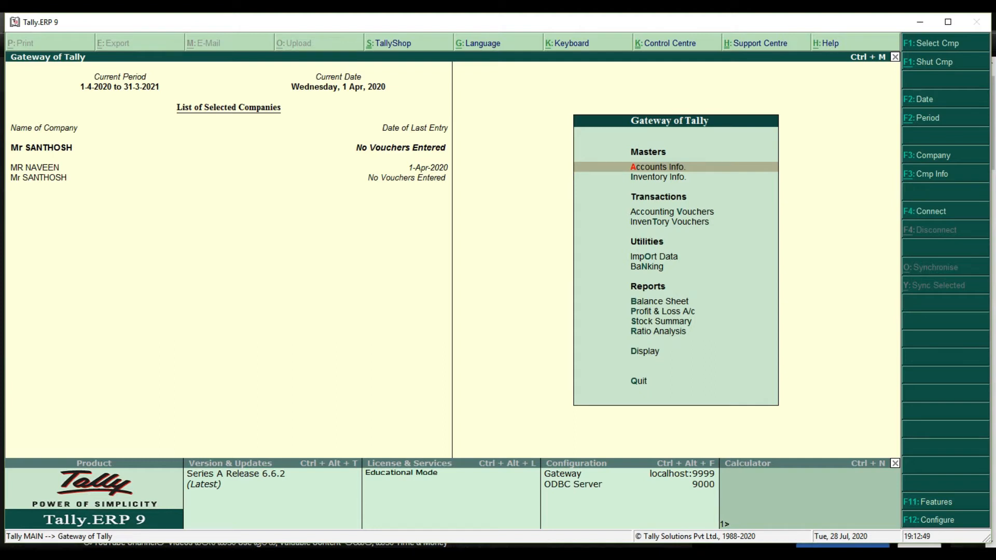
- Create and save a single ledger in the company owner's name under Capital Account
key(Return)
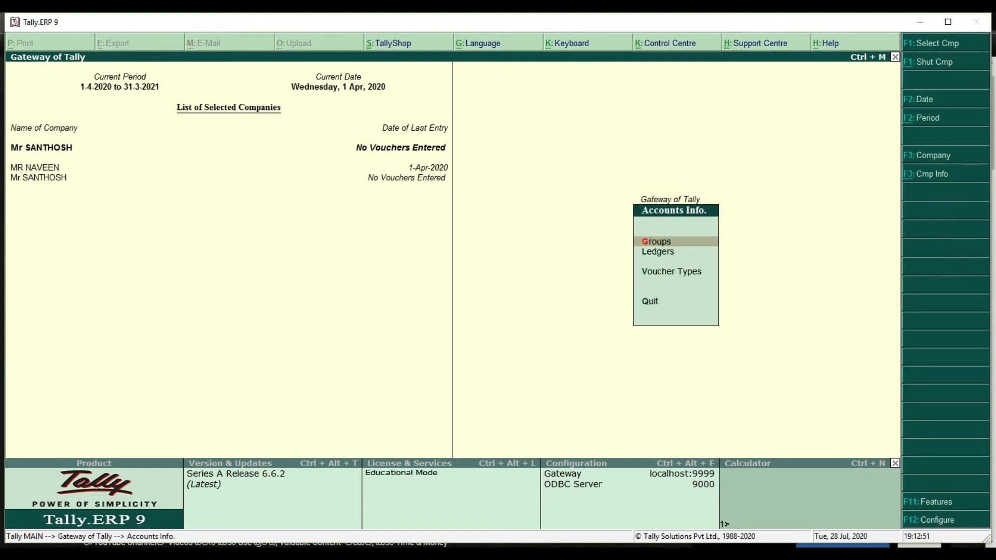
key(Down)
key(Return)
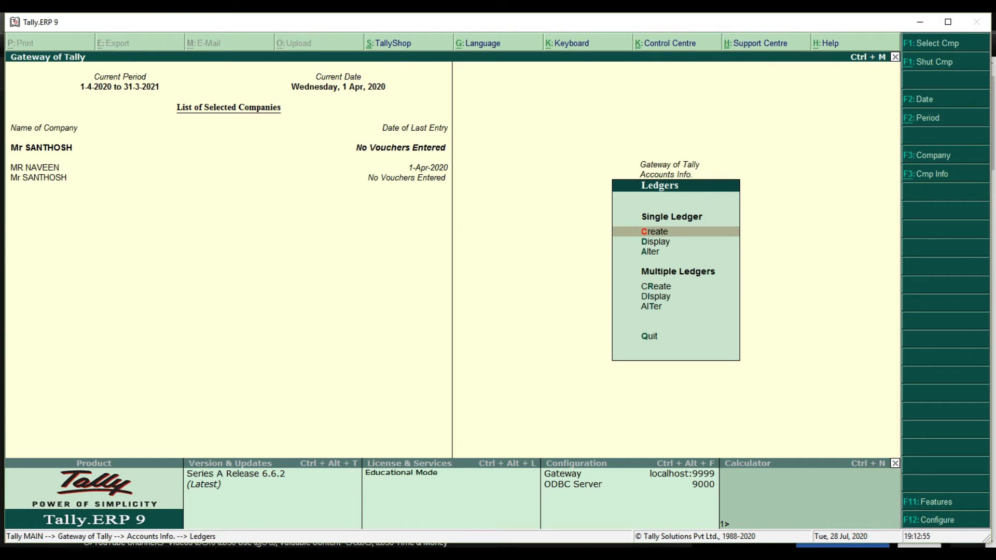
key(Return)
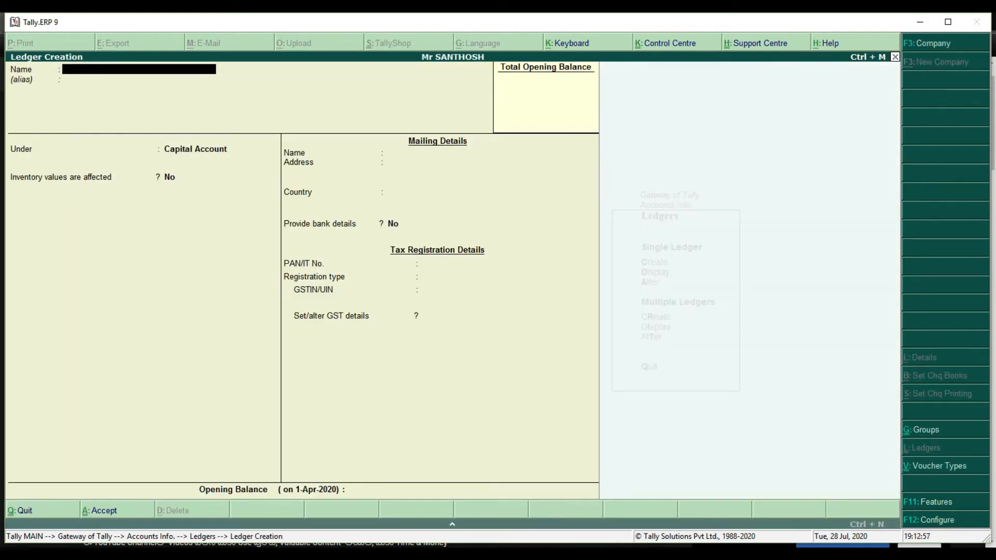
text(MR SANTHOSH)
key(Return)
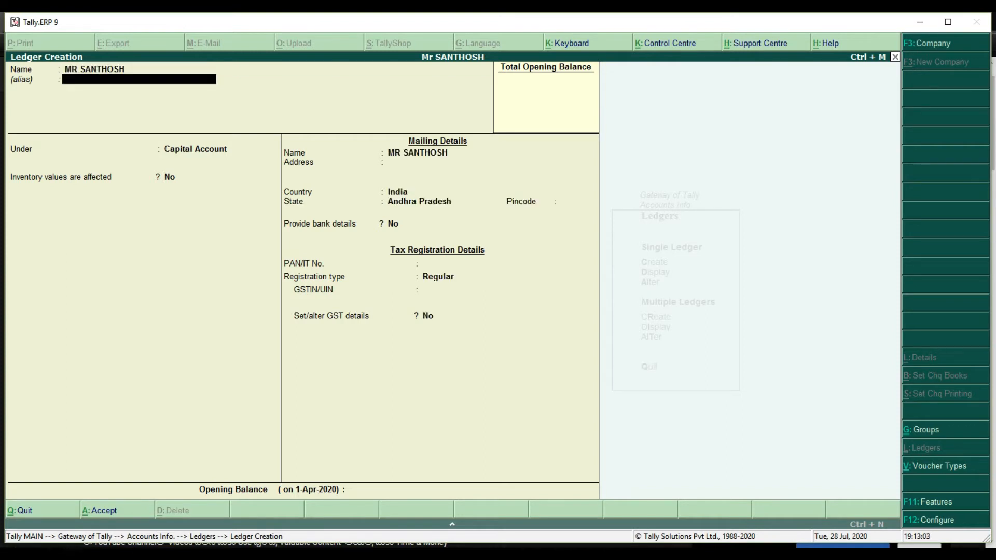
key(Return)
key(Return)
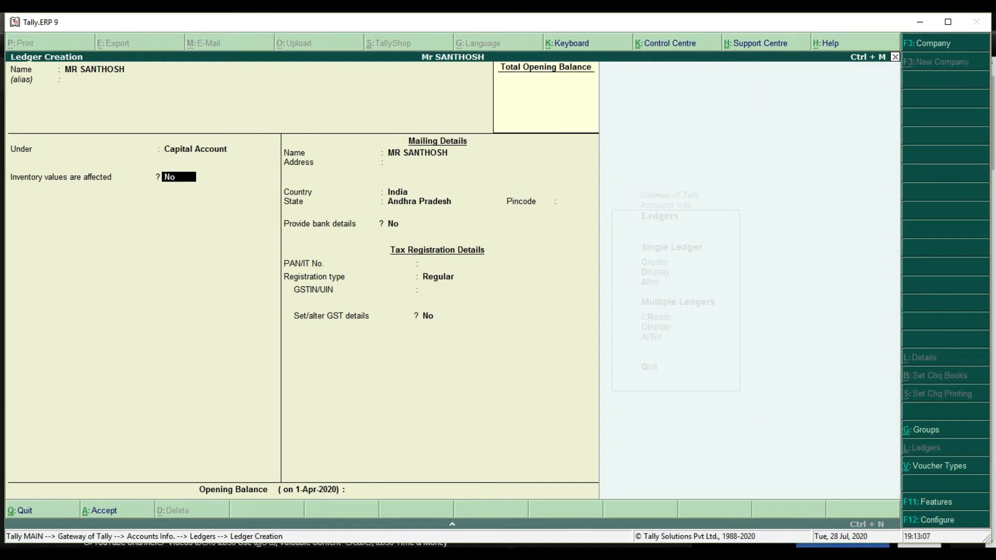
key(ctrl+a)
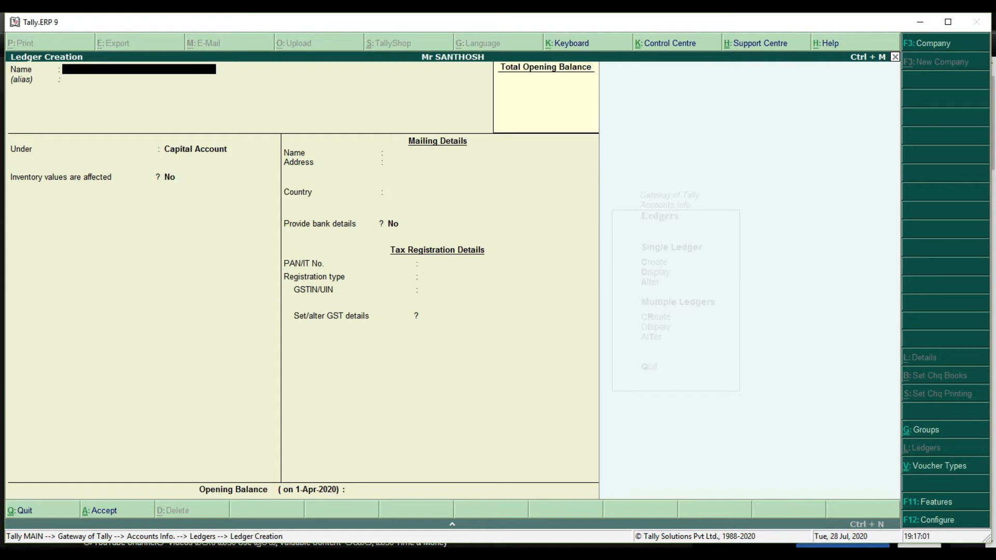
- Start a ledger named PURCHASES and place it under the Purchase Accounts group
text(PURCHASES)
key(Return)
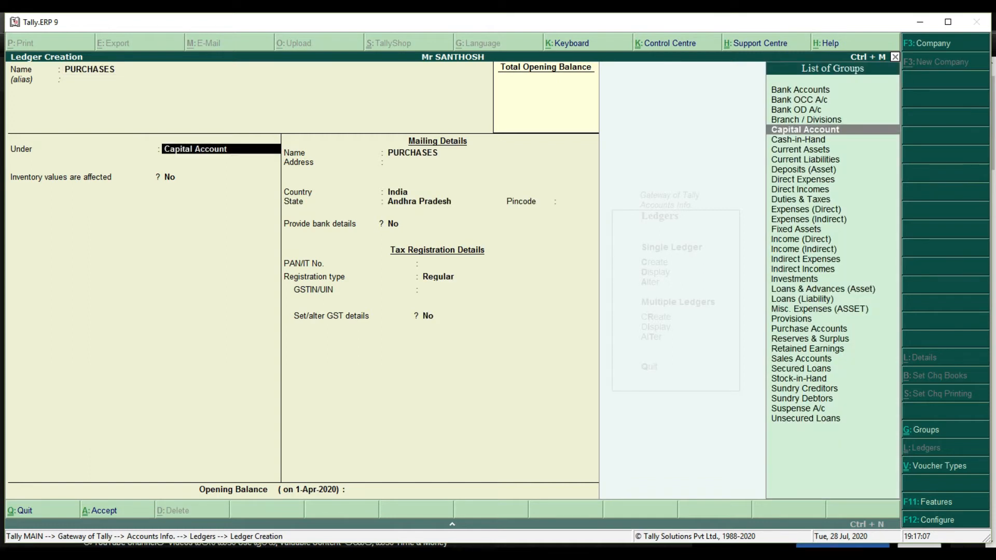
text(P)
key(Down)
key(Down)
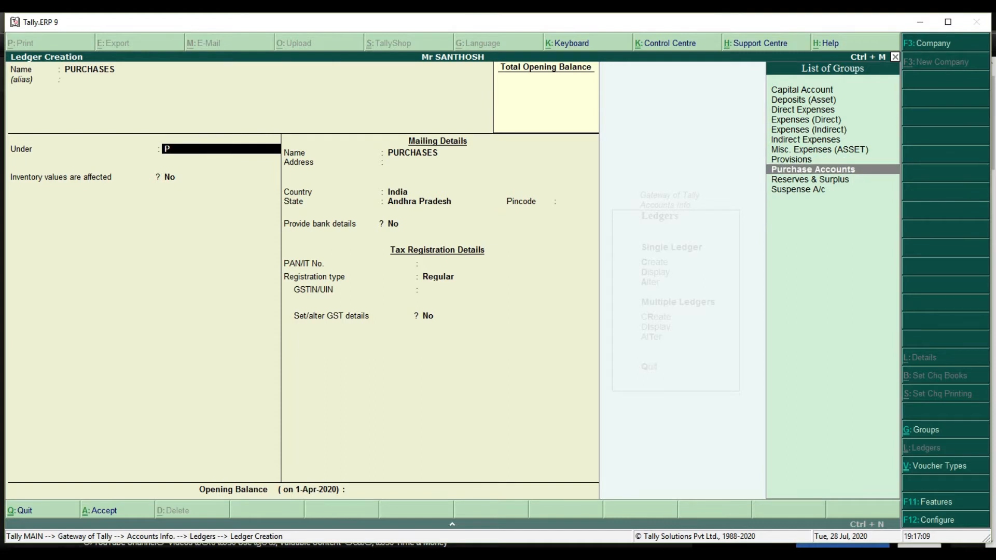
key(Return)
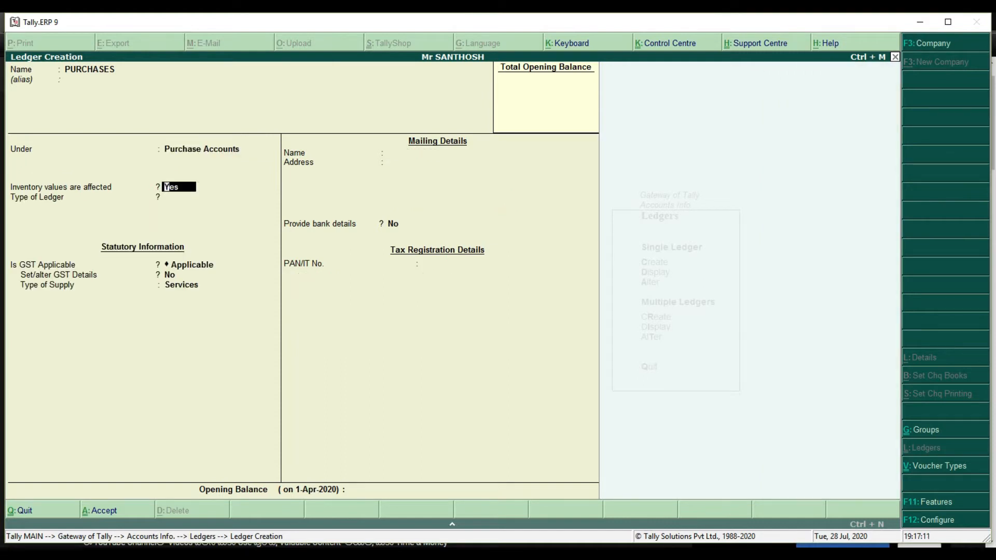
- Keep inventory values affected and GST applicable for PURCHASES, set its type of supply to Goods, and save the ledger
key(Return)
key(Return)
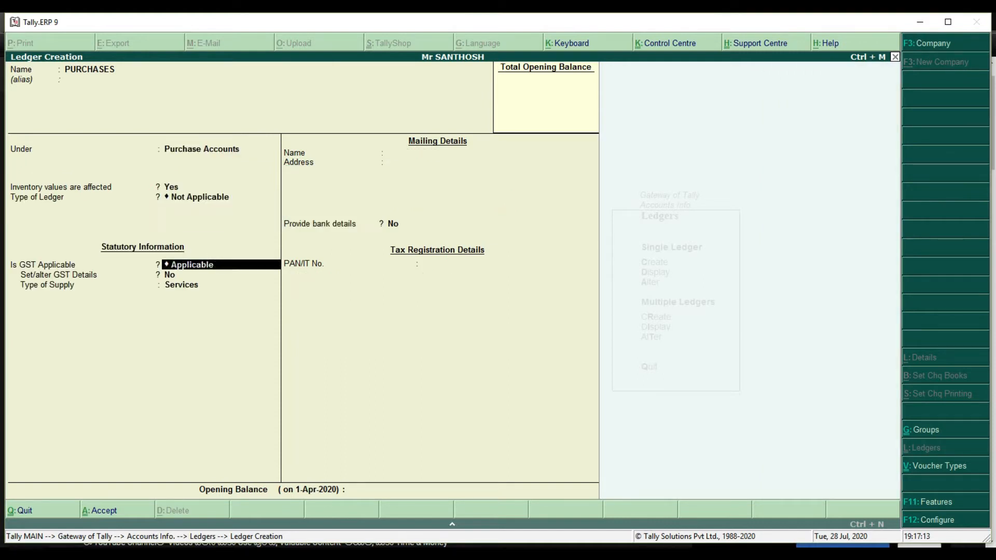
key(Return)
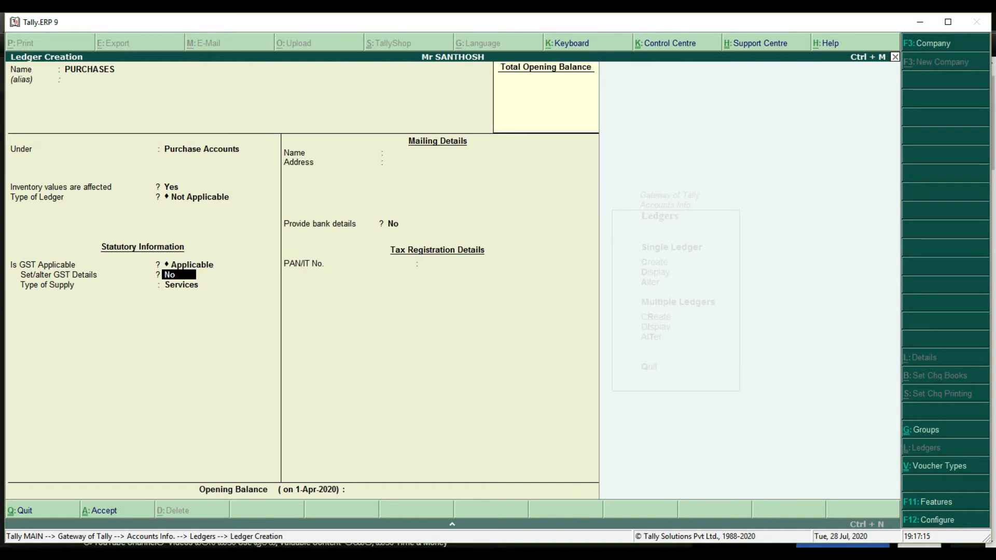
key(Return)
key(Up)
key(Return)
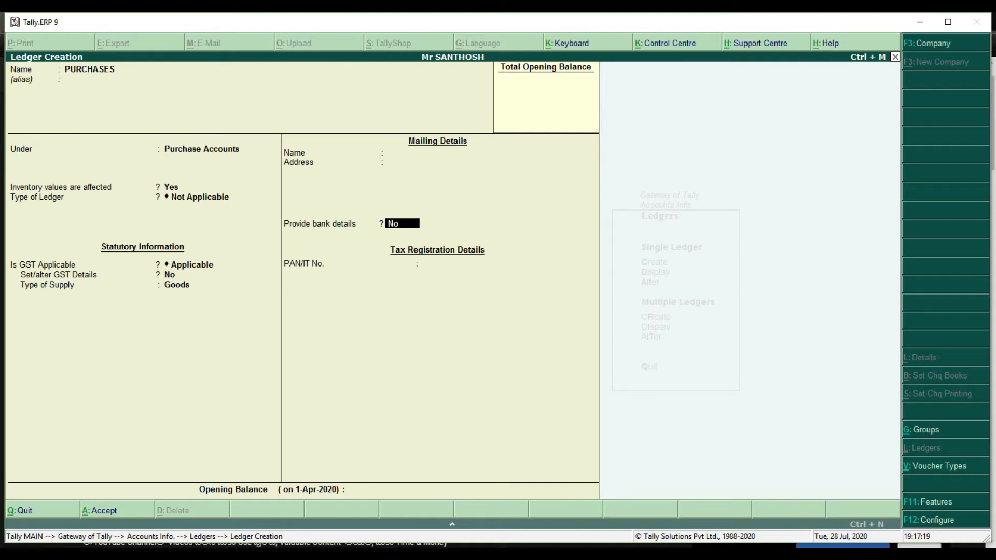
key(ctrl+a)
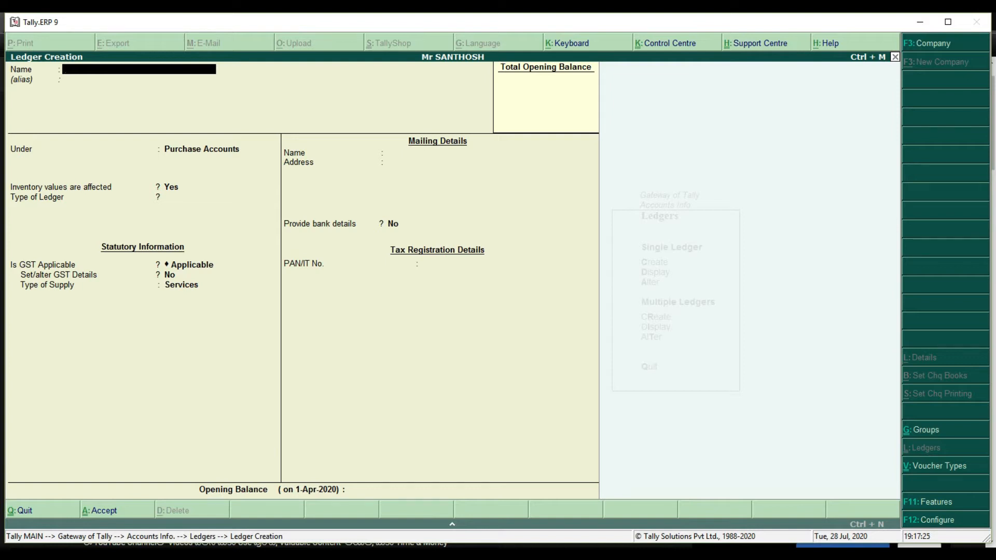
- Start a supplier ledger named VINAY MOBILES under the Sundry Creditors group
text(VINAY MOBILES)
key(Return)
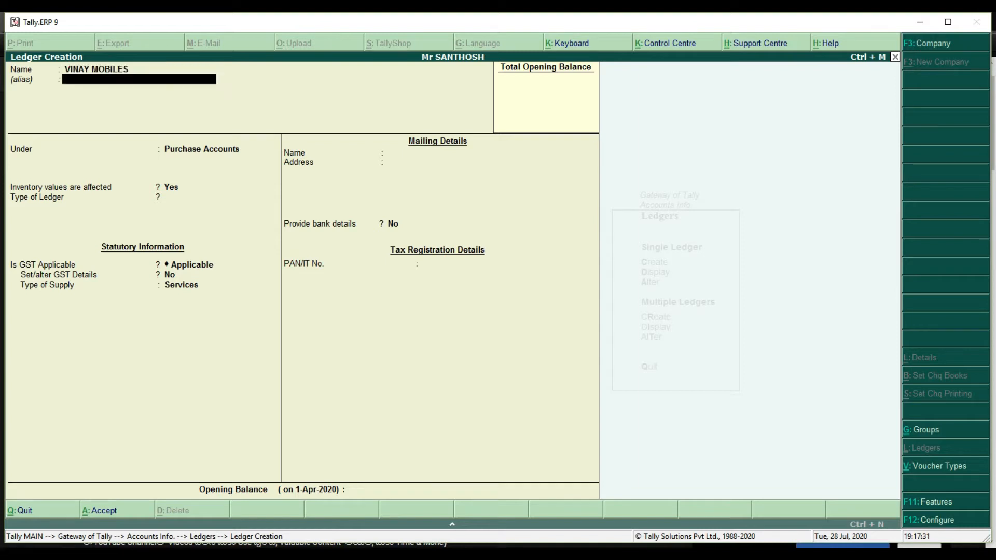
key(Return)
text(SUN)
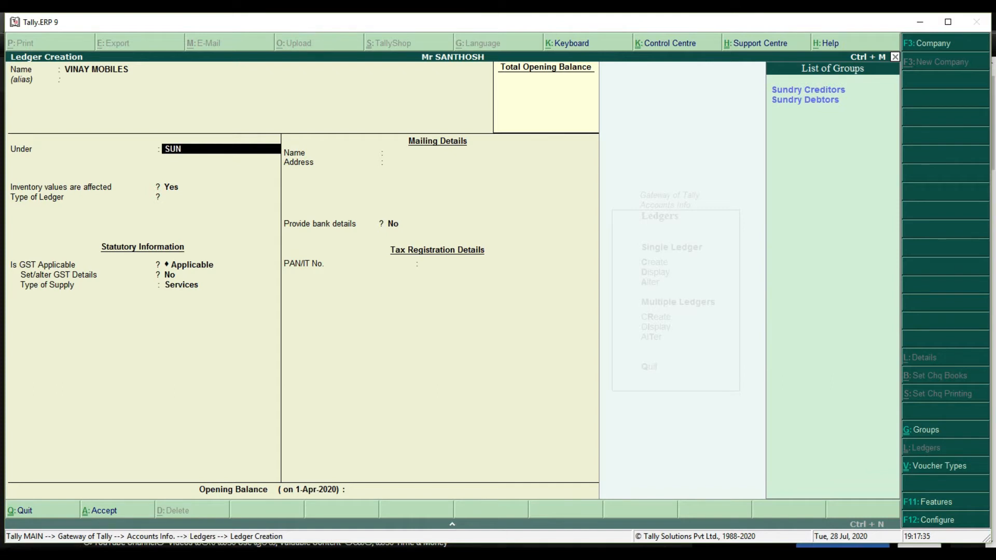
key(Return)
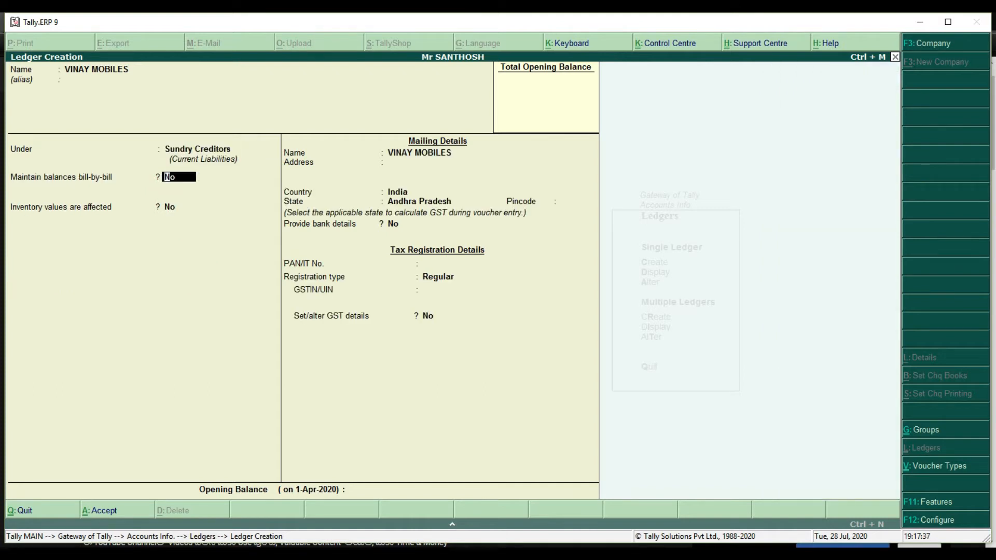
- Save VINAY MOBILES without bill-by-bill balances or inventory effect, with country India and state Andhra Pradesh
key(Return)
key(Return)
key(Return)
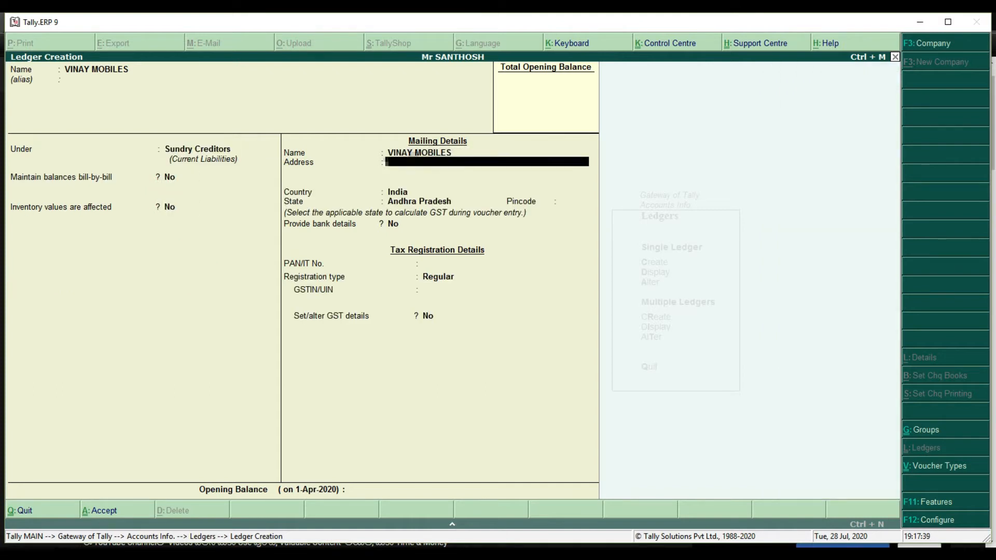
key(Return)
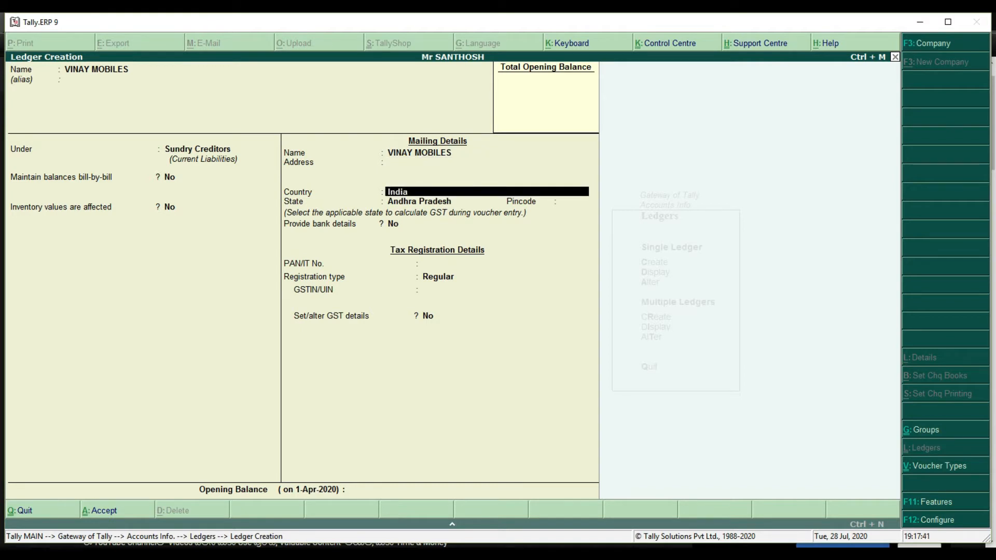
key(Return)
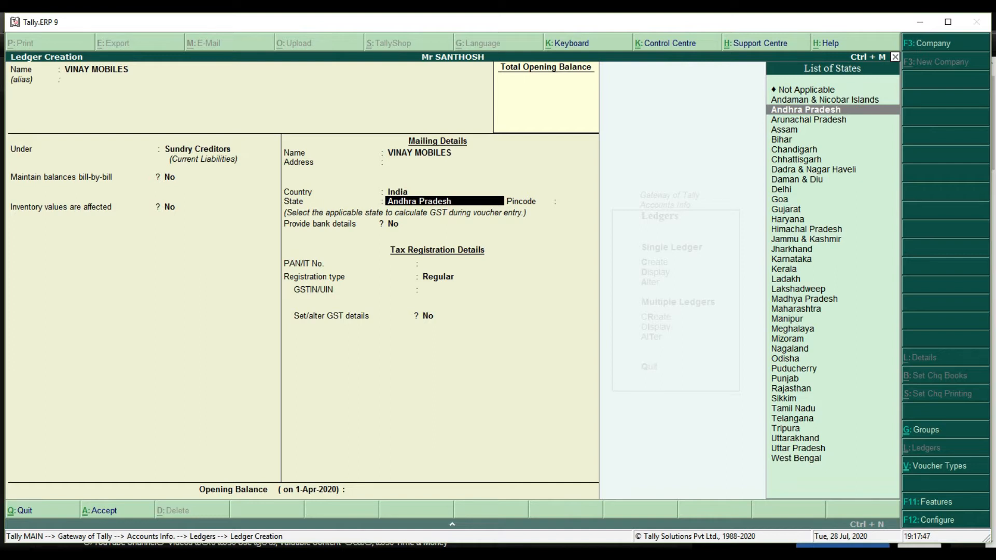
key(Return)
key(Return)
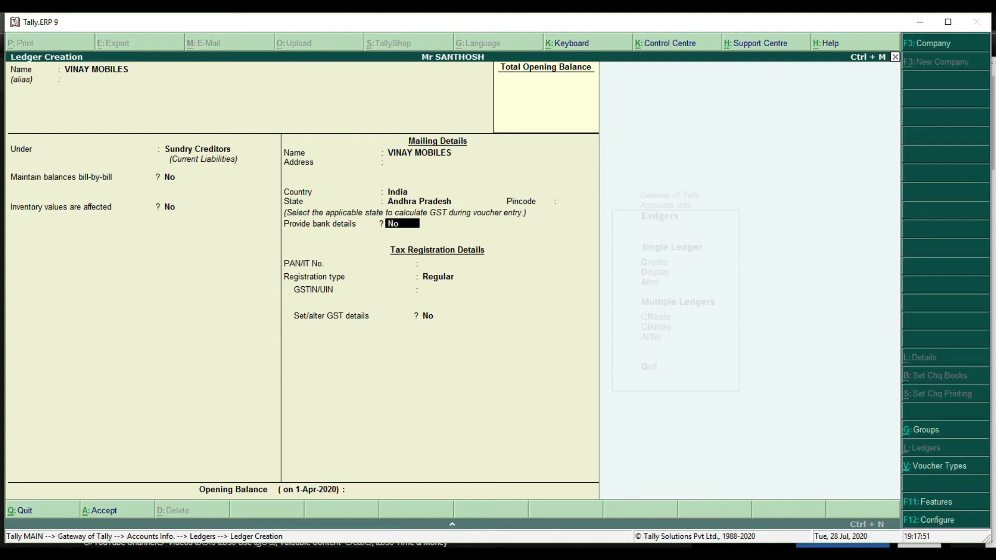
key(ctrl+a)
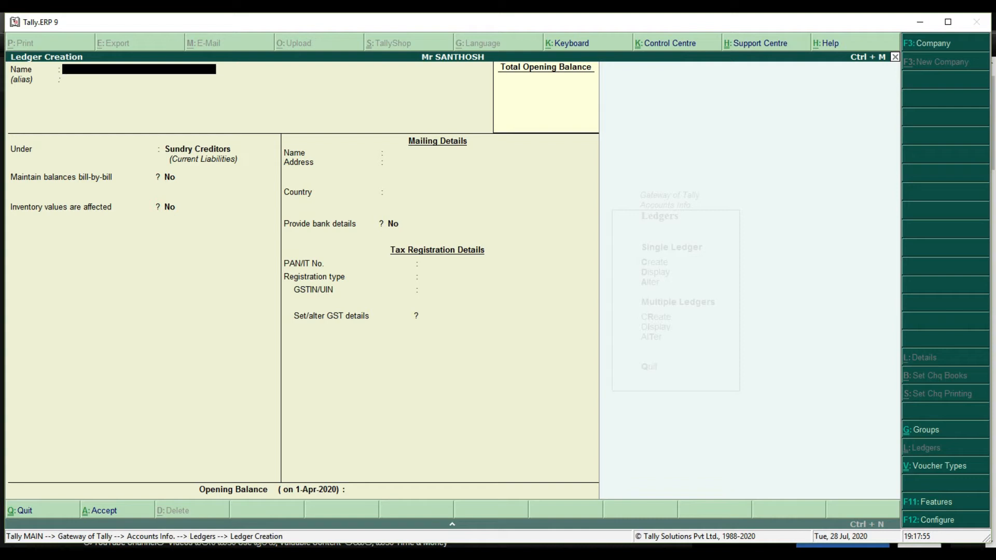
- Start a supplier ledger named KUMAR MOBILES under Sundry Creditors, without bill-by-bill balances, inventory effect or an address
text(KUMAR MOBILES)
key(Return)
key(Return)
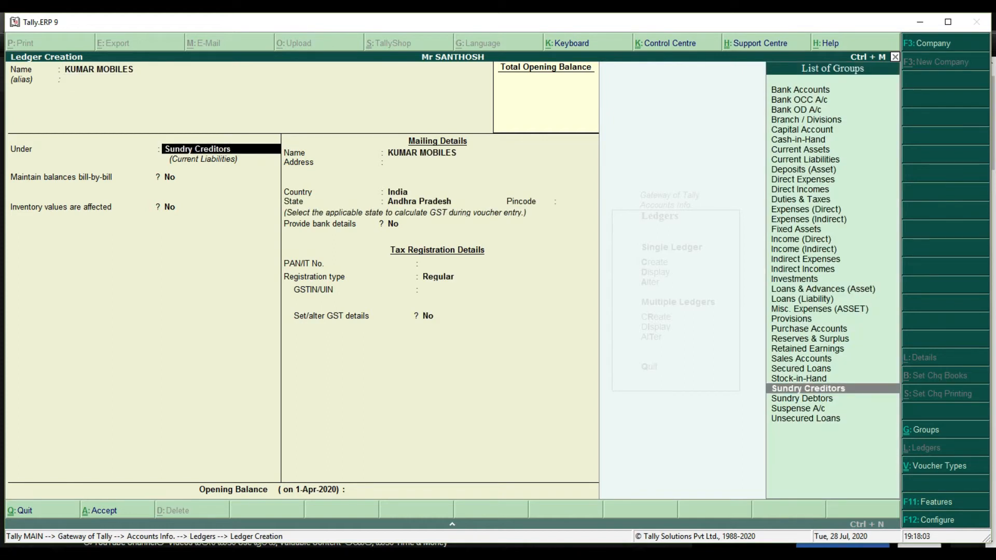
key(Return)
key(Return)
key(Return)
key(Return)
key(Return)
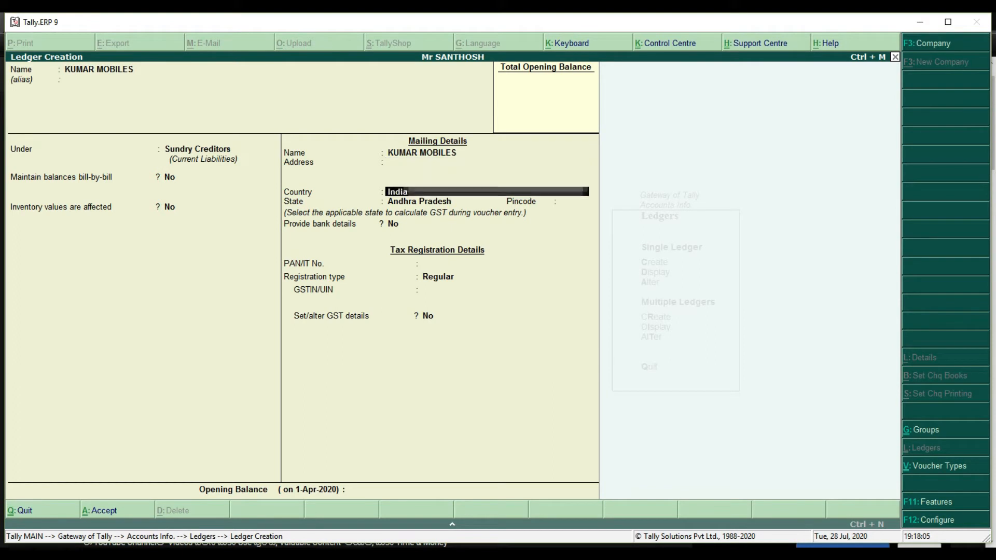
- Set the state of KUMAR MOBILES to Gujarat, India, leave the pincode blank, and save the ledger
key(Return)
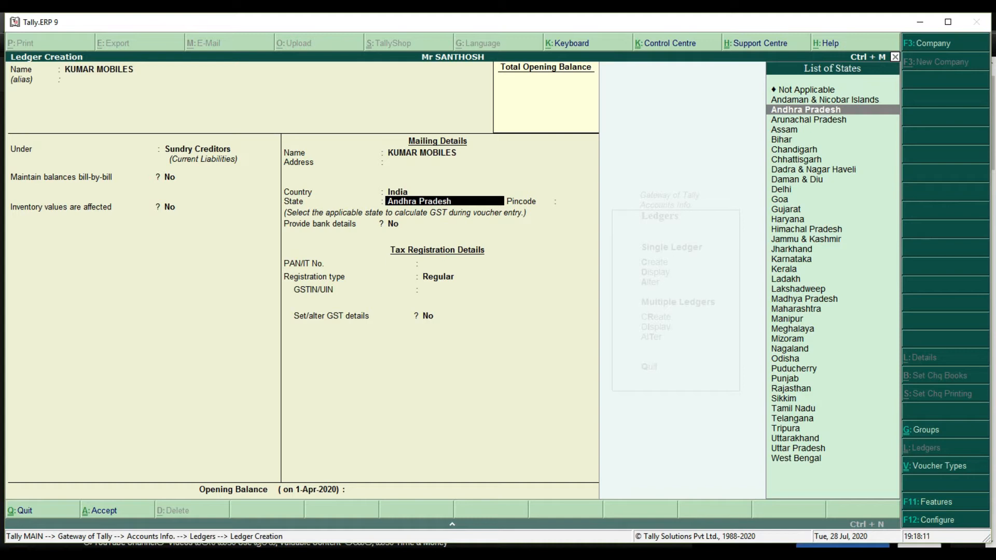
text(GU)
key(Return)
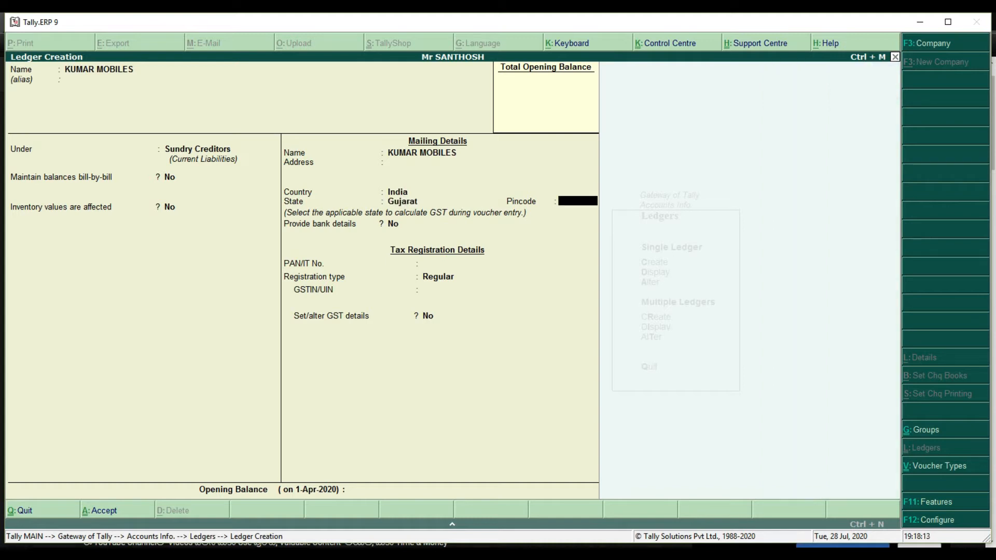
key(Return)
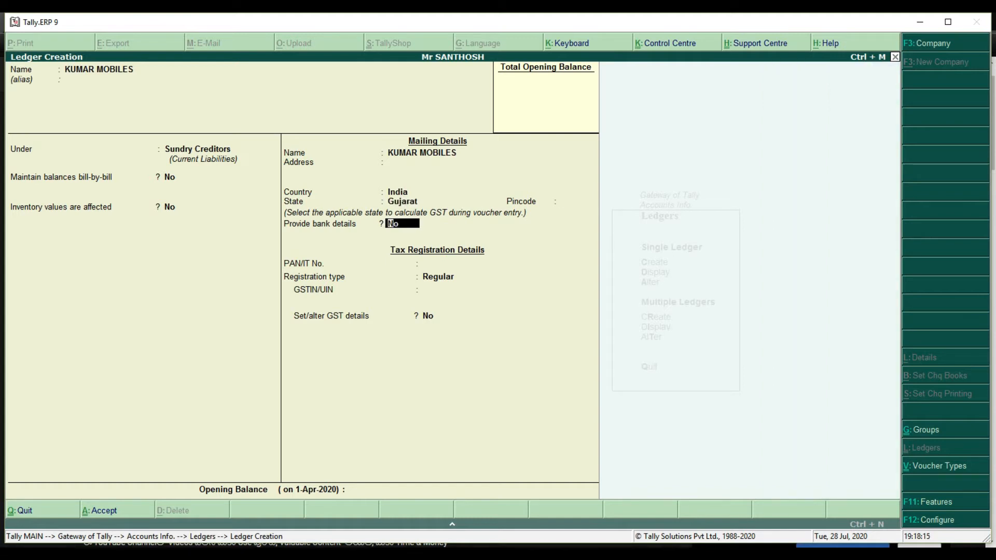
key(ctrl+a)
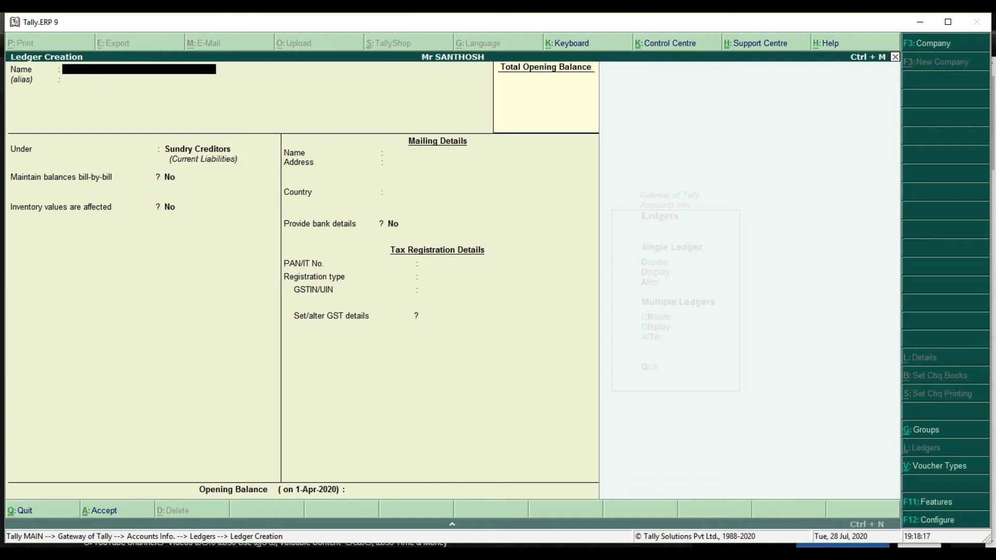
- Start a ledger named SALES and place it under the Sales Accounts group
text(SALES)
key(Return)
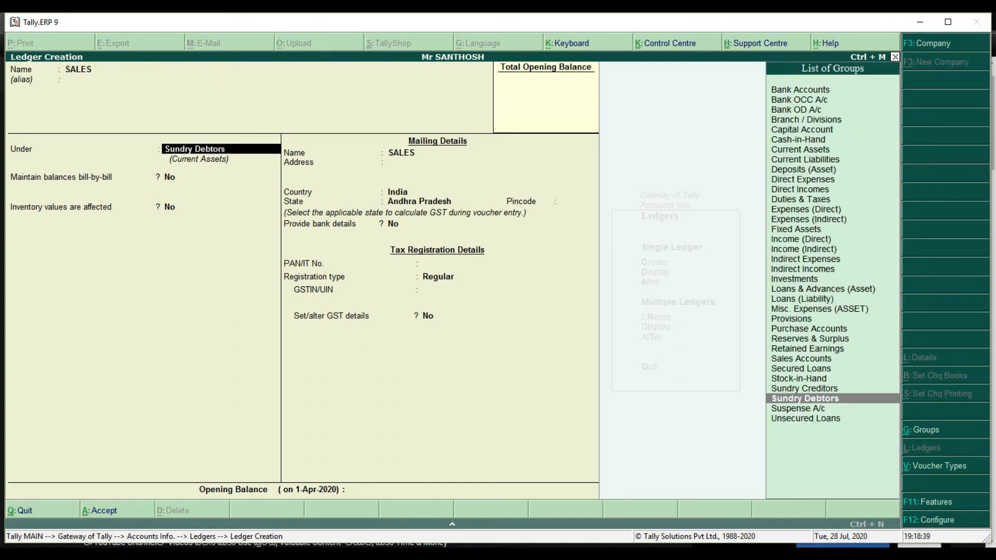
text(SAL)
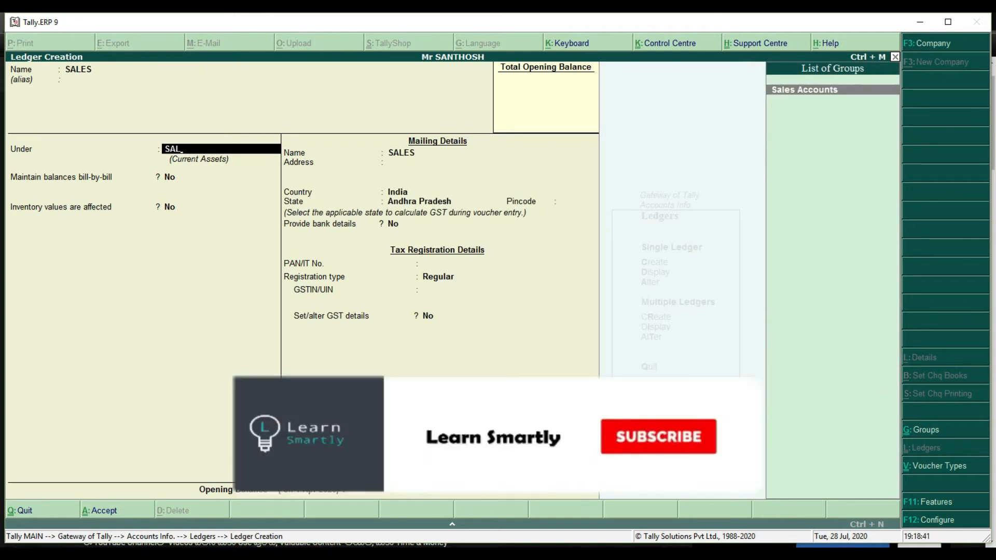
key(Return)
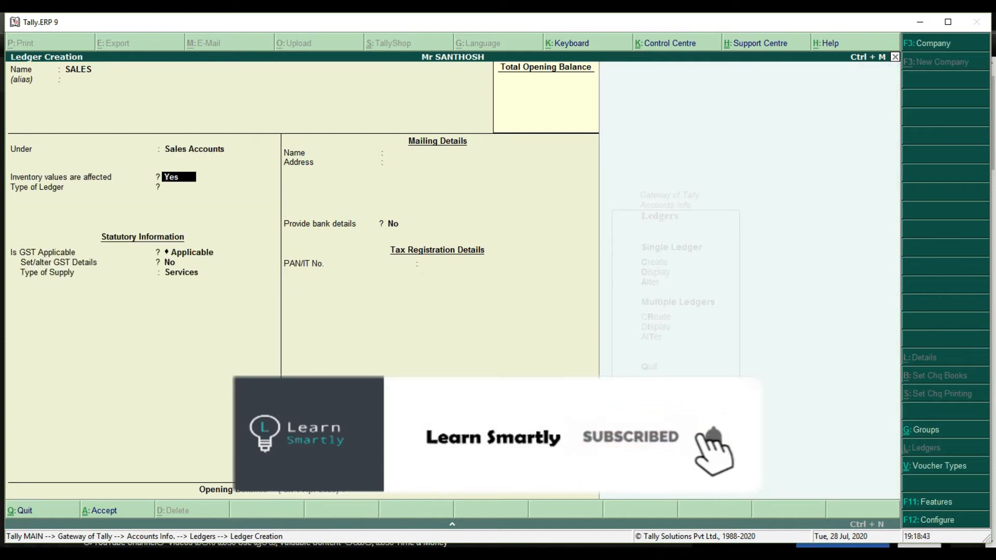
- Keep inventory values affected and GST applicable for SALES, set its type of supply to Goods, and save the ledger
key(Return)
key(Return)
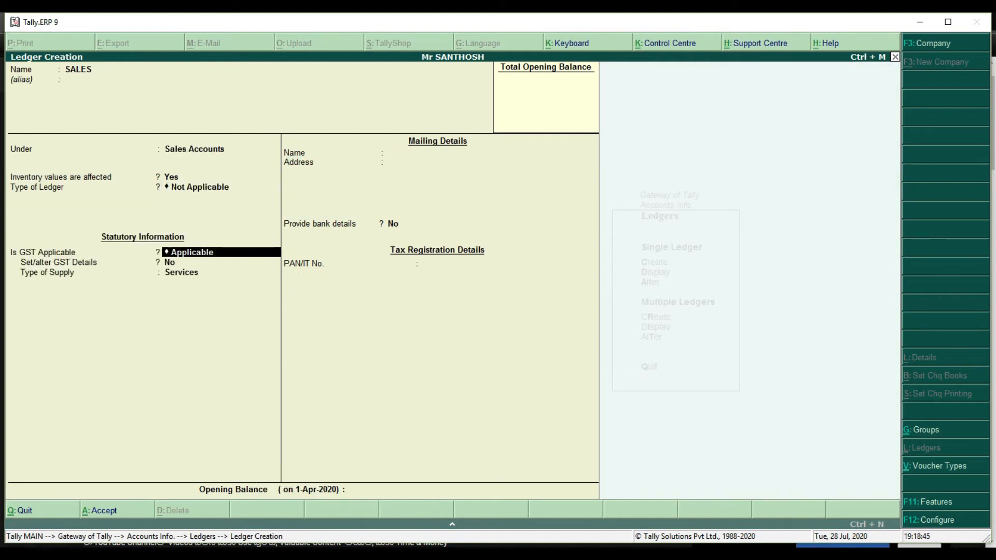
key(Return)
key(Return)
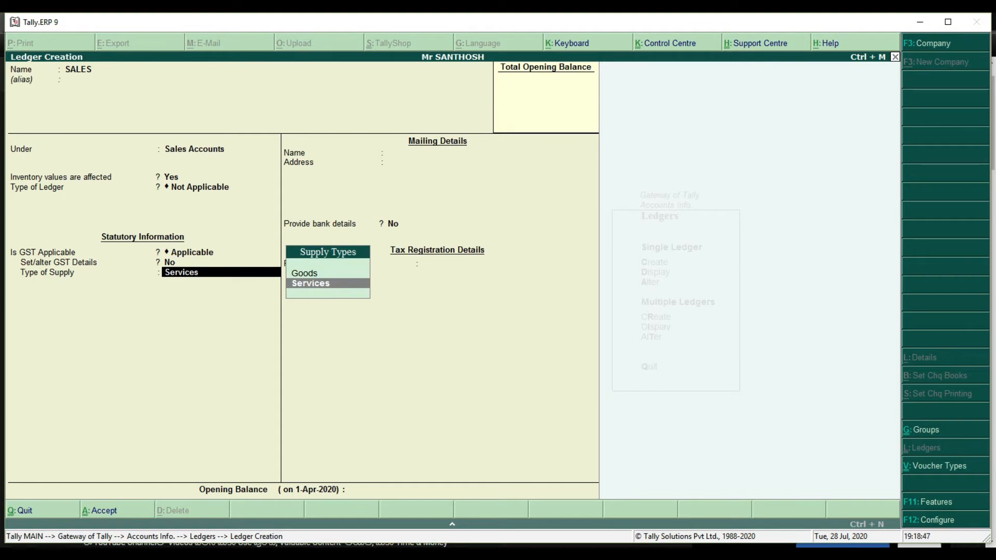
key(Up)
key(Return)
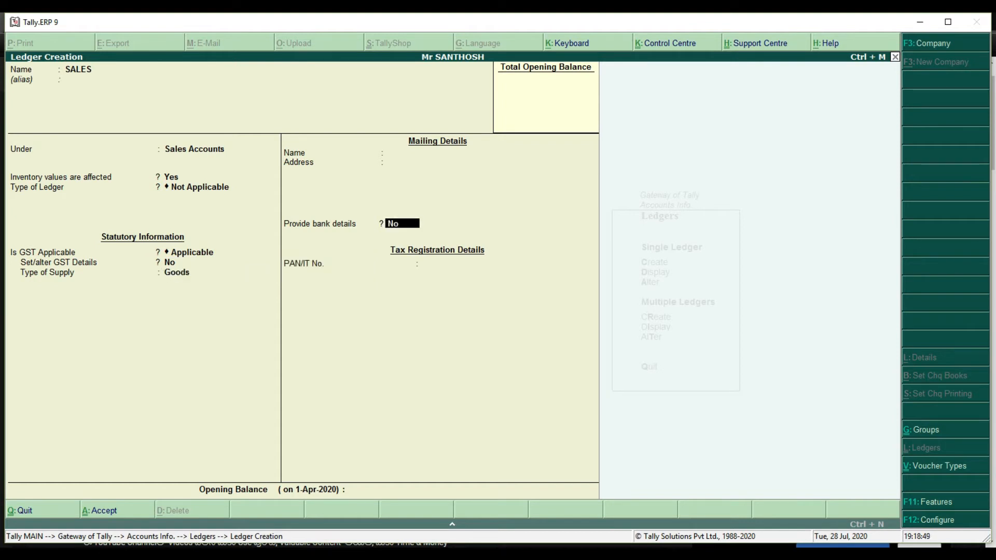
key(ctrl+a)
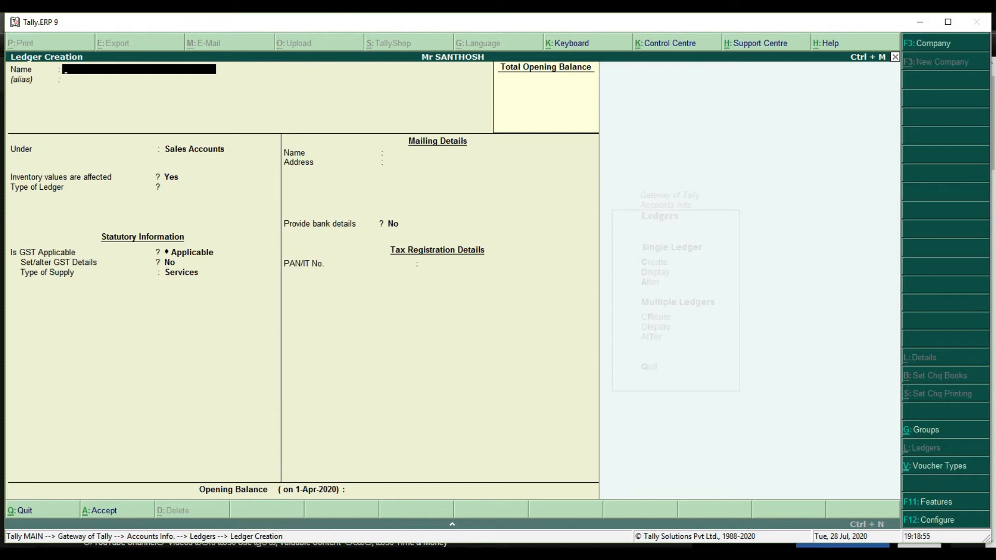
- Start a customer ledger named NAVEEN MOBILES under Sundry Debtors, without bill-by-bill balances, inventory effect or an address
text(NAVEEN MOBILES)
key(Return)
key(Return)
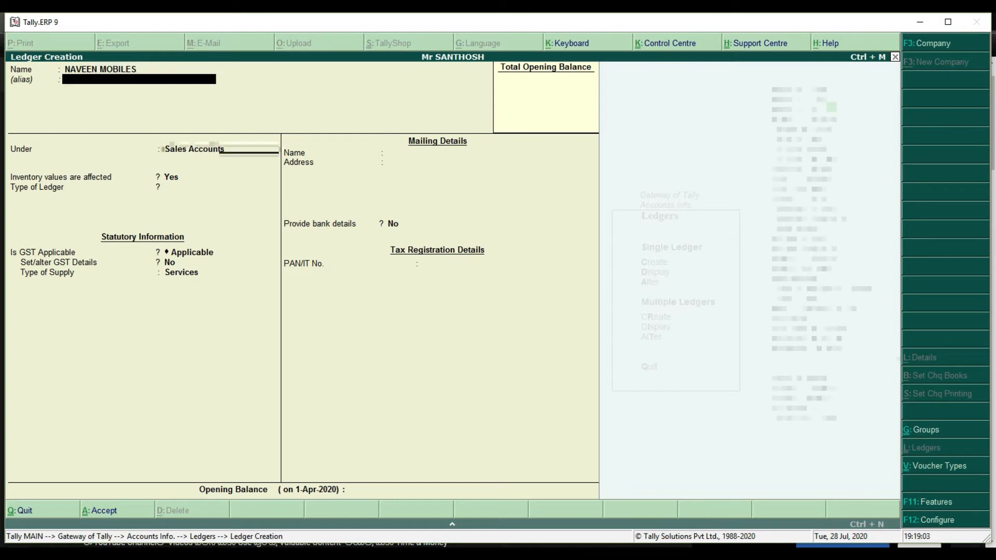
text(SU)
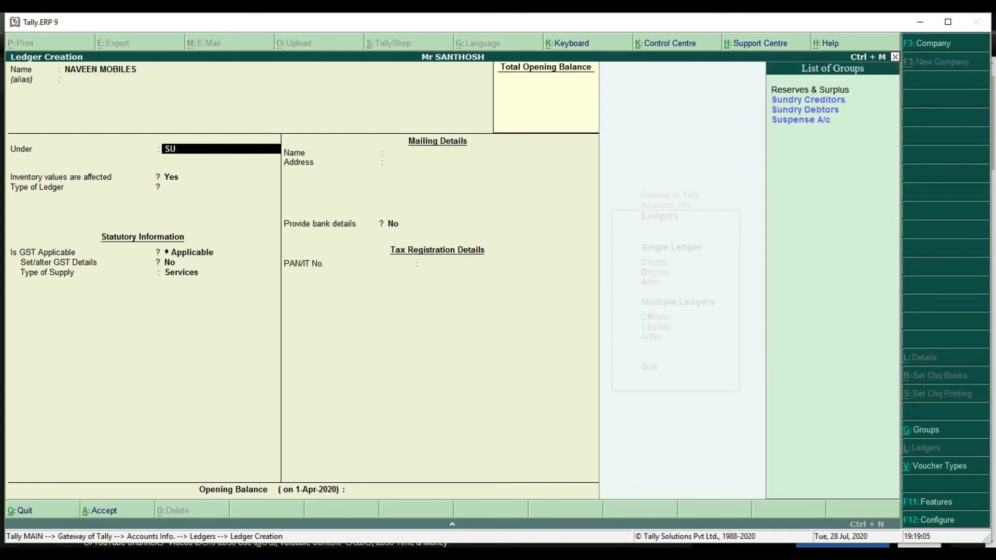
text(N)
key(Down)
key(Return)
key(Return)
key(Return)
key(Return)
key(Return)
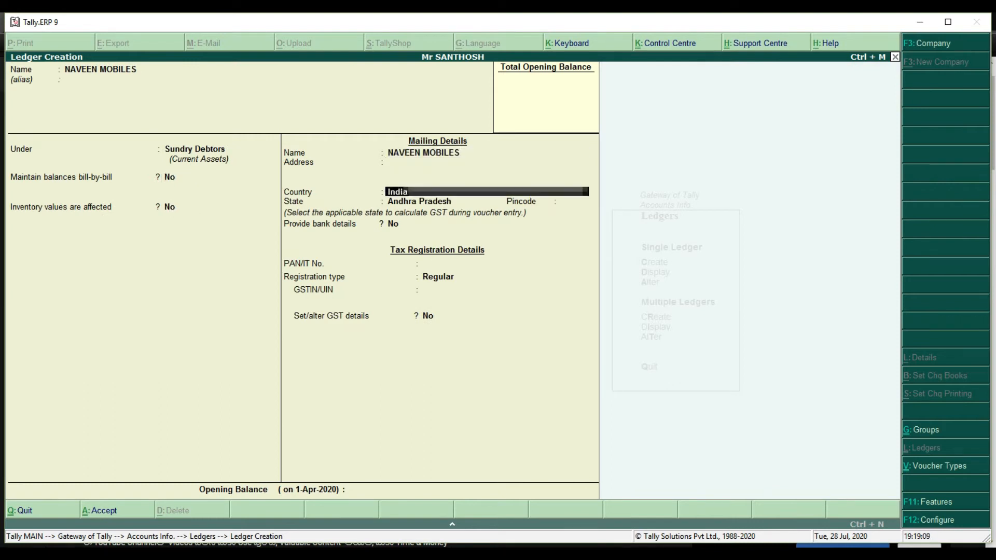
- Keep India and Andhra Pradesh as the location of NAVEEN MOBILES, provide no bank details, and save the ledger
key(Return)
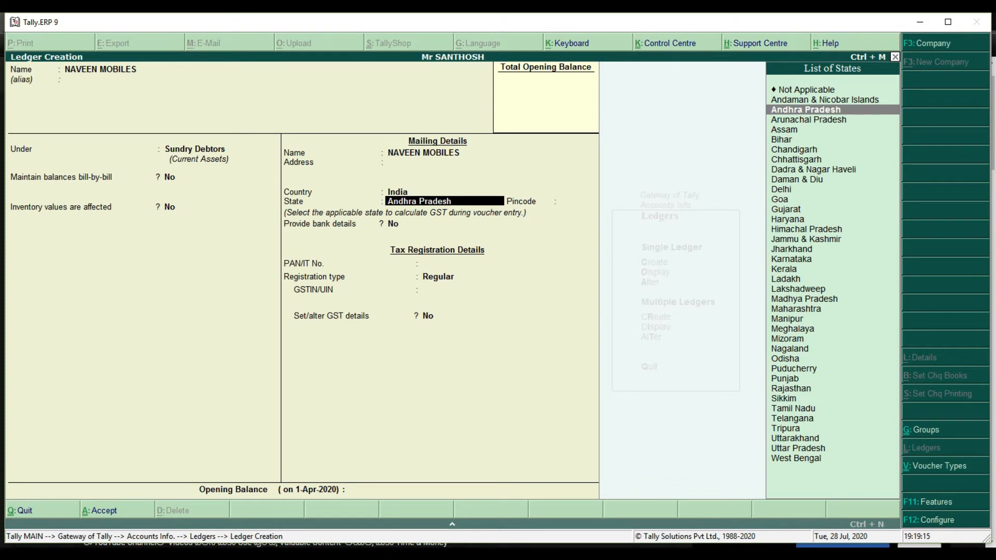
key(Return)
key(Return)
key(Return)
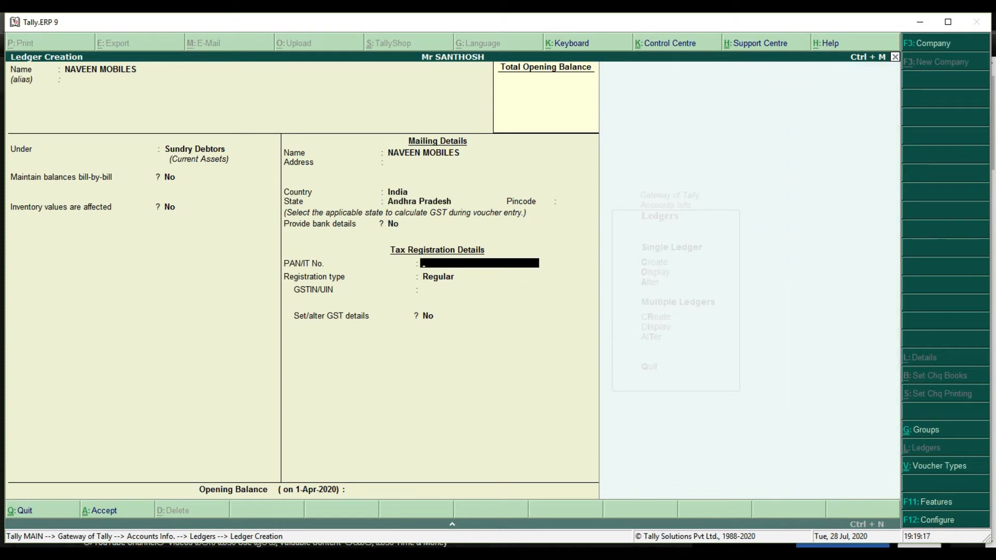
key(ctrl+a)
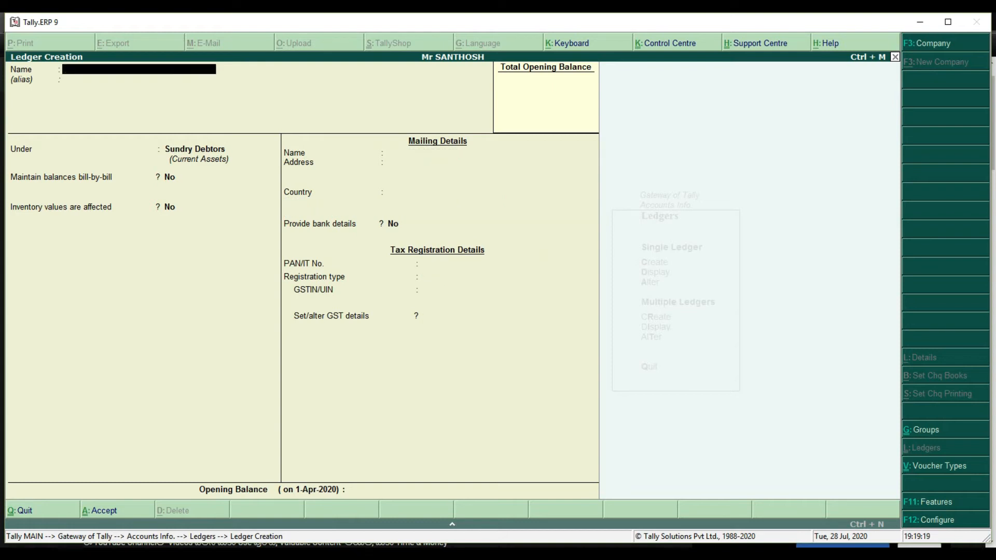
- Start a customer ledger named SURYA MOBILES under Sundry Debtors, without bill-by-bill balances, inventory effect or an address, in India
text(SURYA MOBILES)
key(Return)
key(Return)
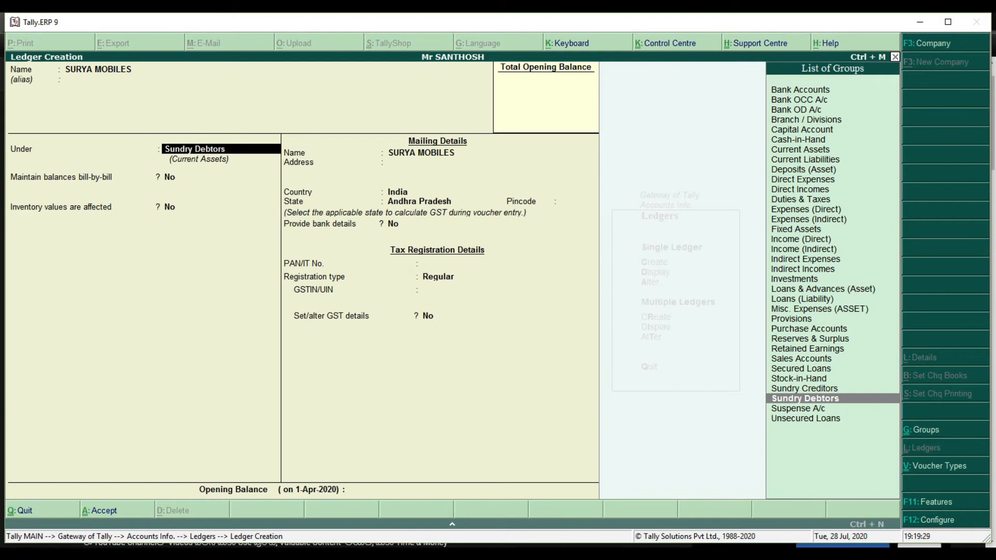
key(Return)
key(Return)
key(Return)
key(Return)
key(Return)
key(Return)
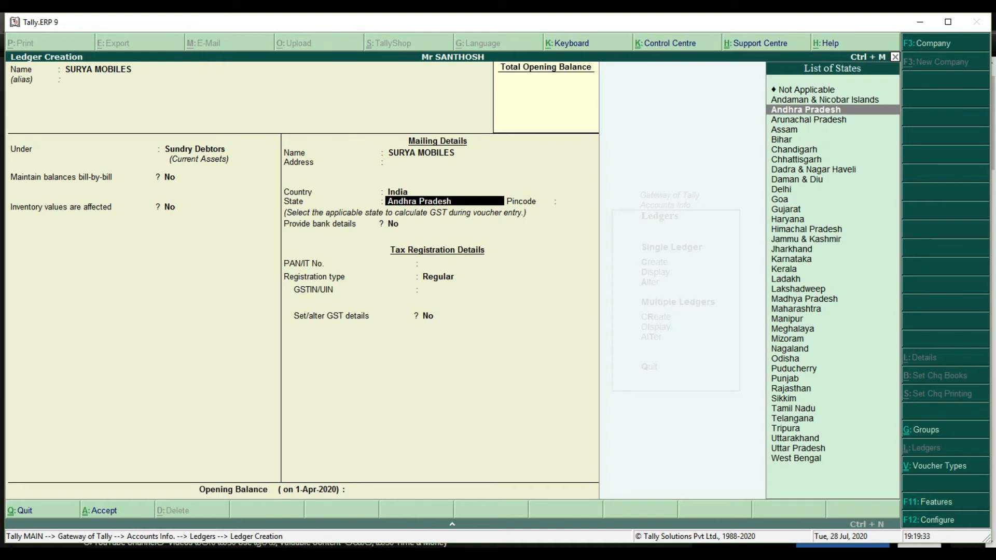
- Set the state of SURYA MOBILES to Karnataka and save the ledger without a pincode or bank details
text(K)
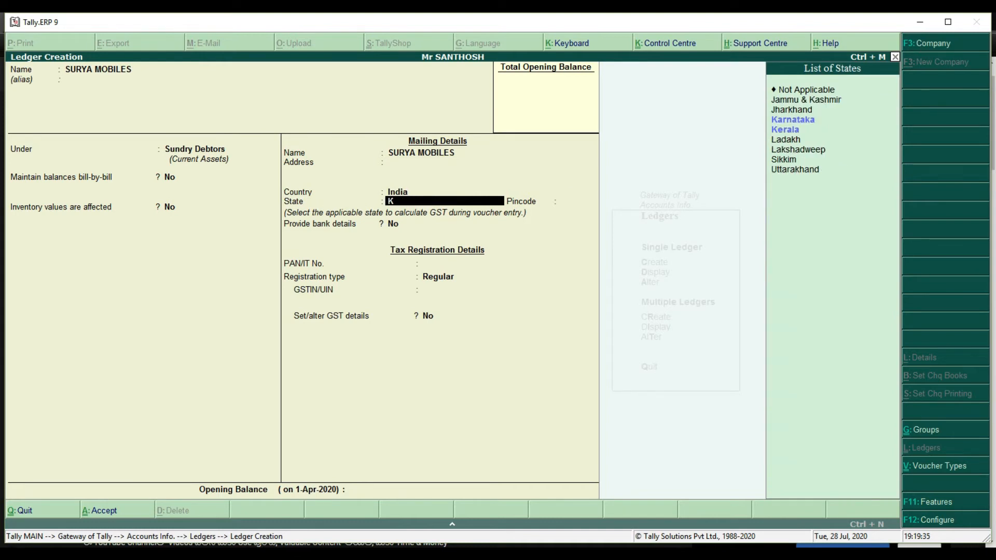
key(Down)
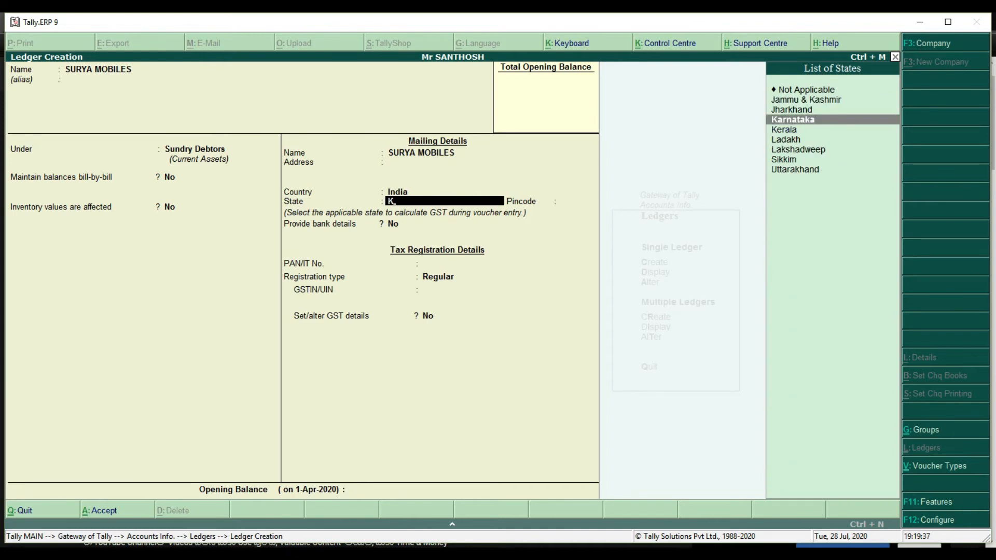
key(Return)
key(Return)
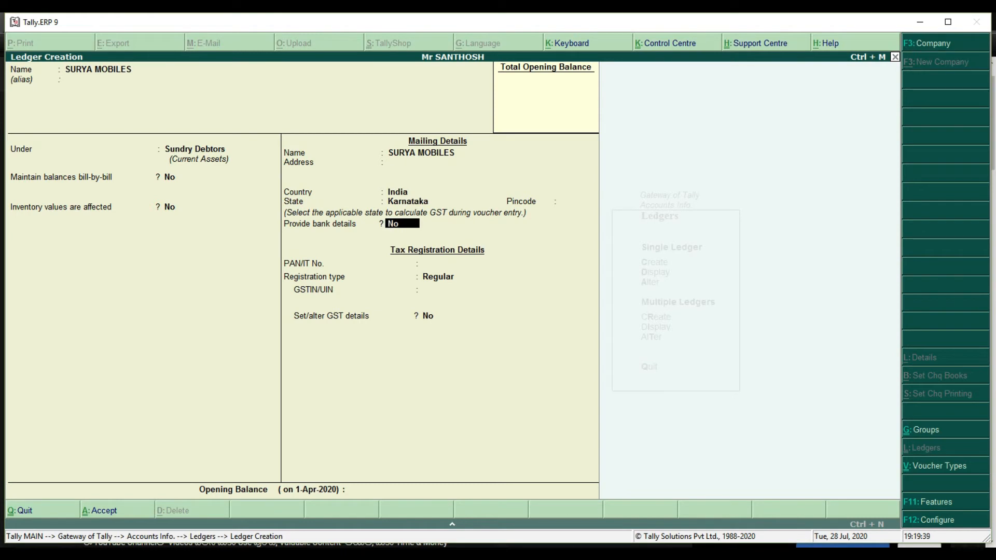
key(ctrl+a)
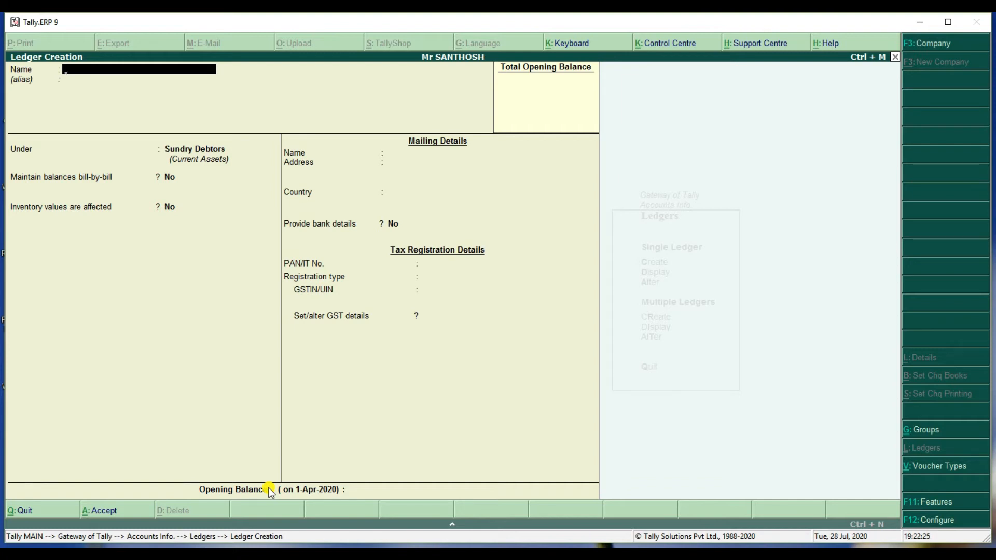
- Start a tax ledger named SGST and place it under the Duties & Taxes group
text(SGST)
key(Return)
key(Return)
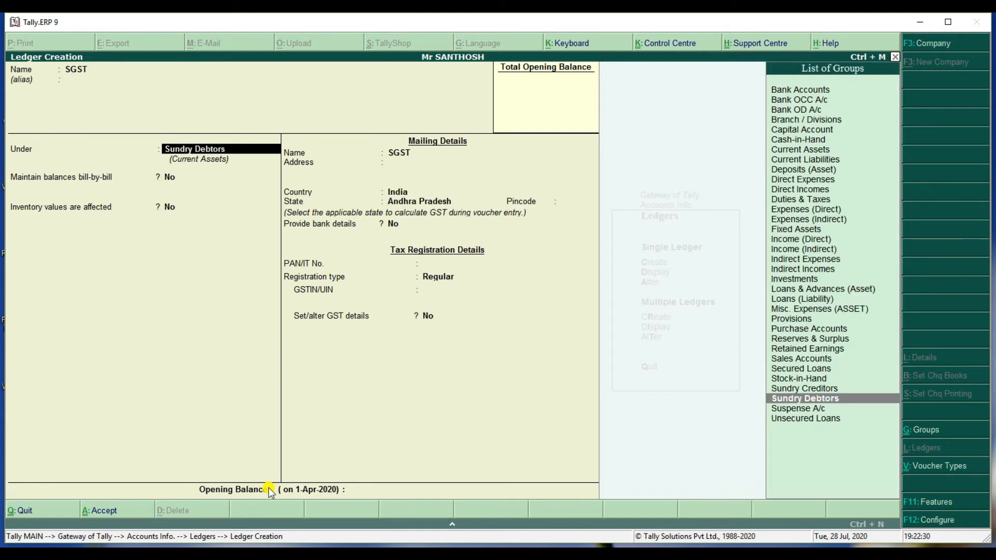
text(D)
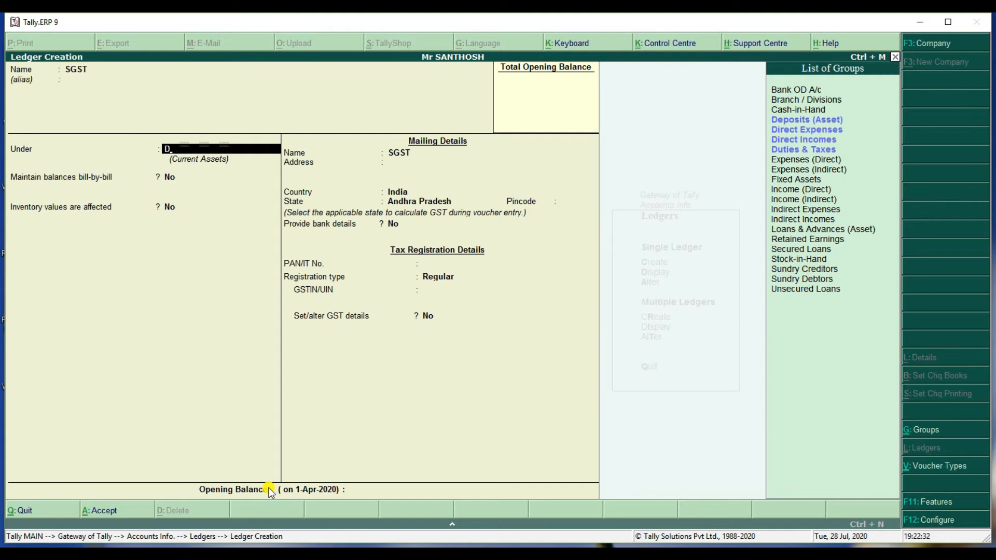
key(Down)
key(Down)
key(Down)
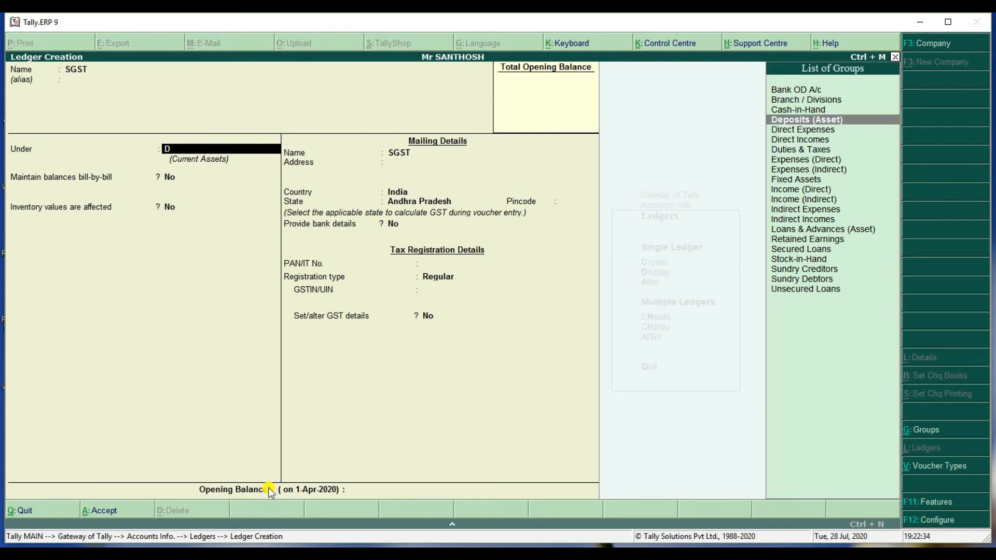
key(Down)
key(Return)
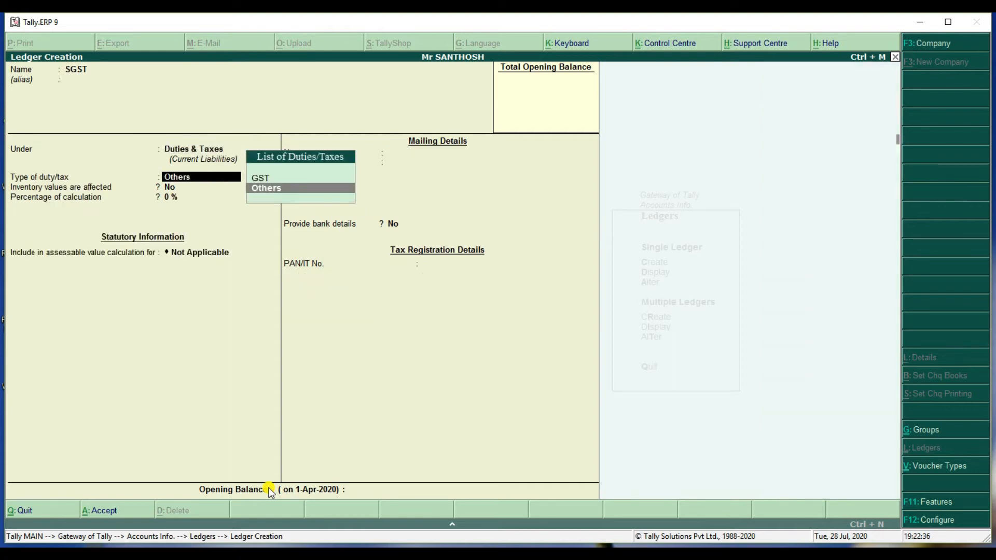
- Set the SGST ledger's type of duty to GST and its tax type to State Tax
key(Up)
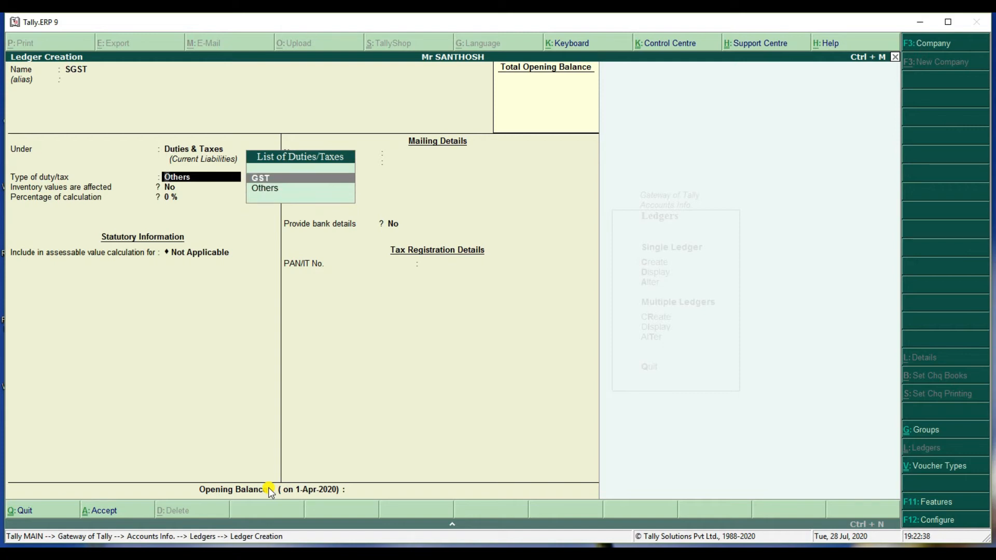
key(Return)
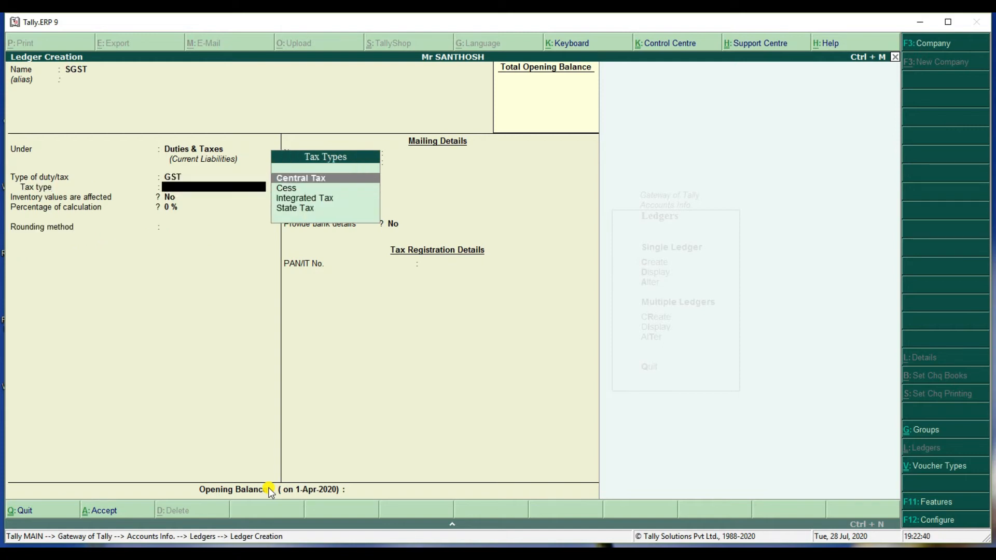
key(Down)
key(Down)
key(Down)
key(Return)
- Set the SGST percentage of calculation to 9% with rounding Not Applicable, and save the ledger without an opening balance
text(9)
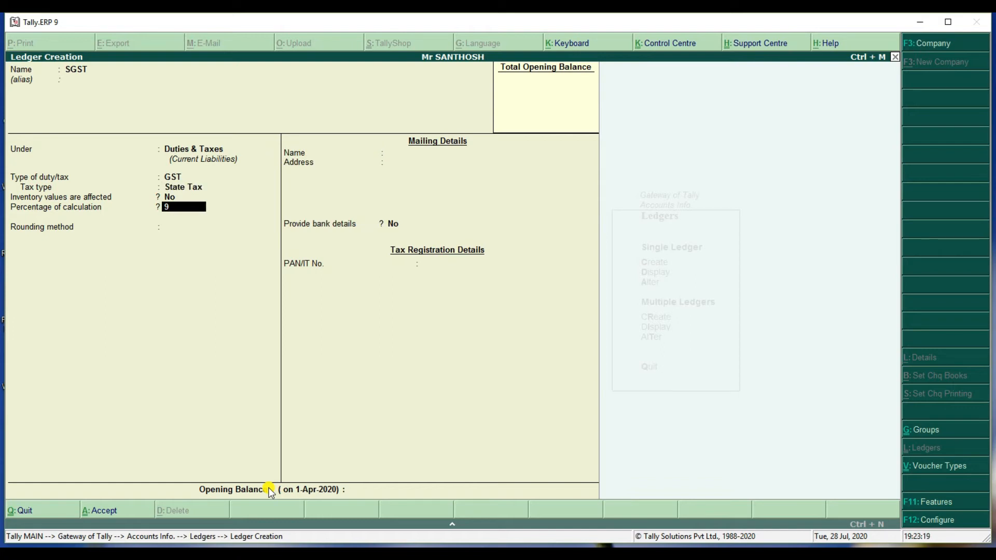
key(Return)
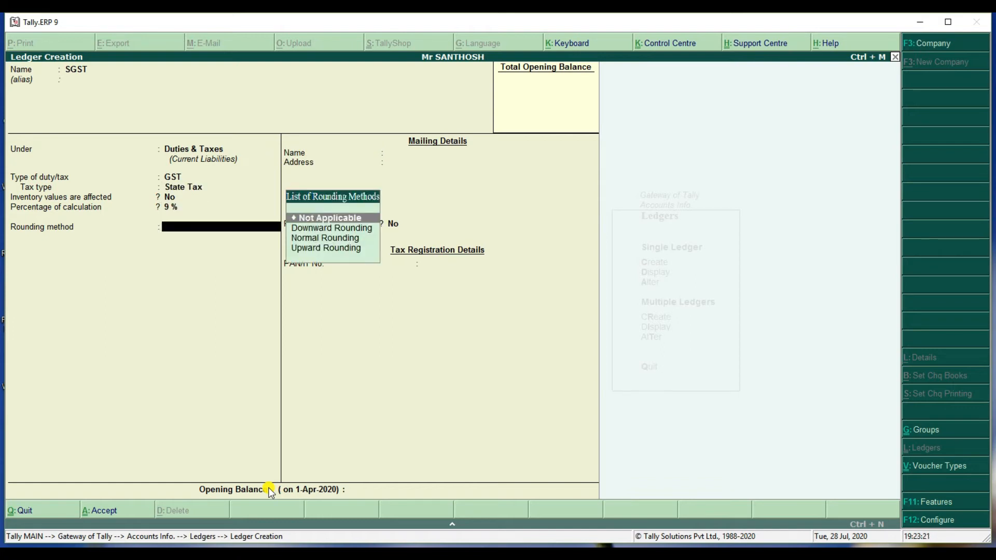
key(Return)
key(Return)
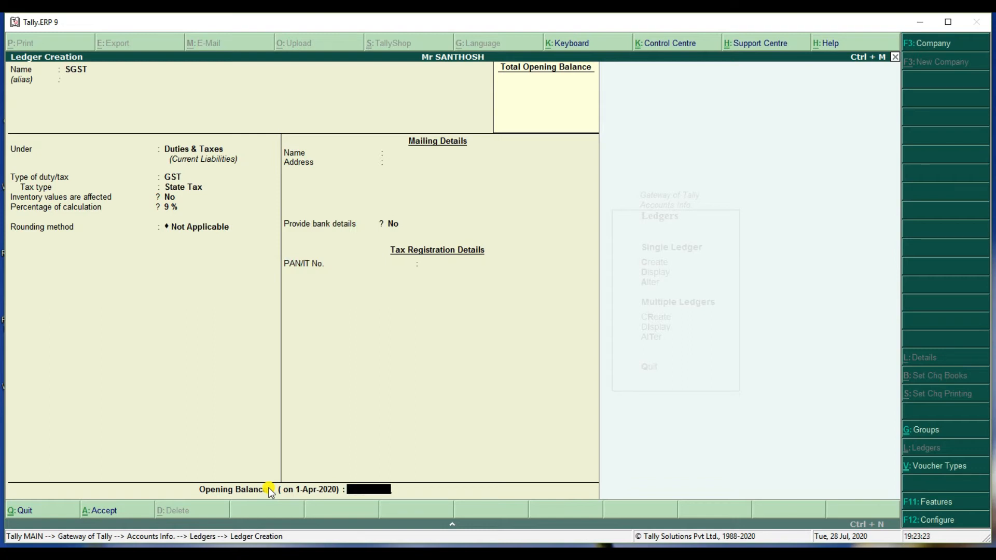
key(ctrl+a)
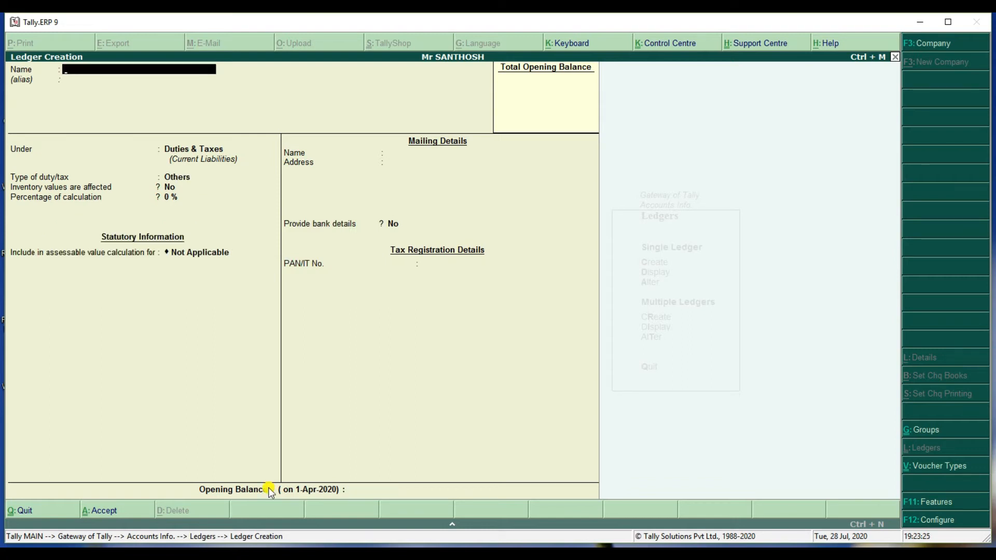
- Start a tax ledger named CGST under Duties & Taxes with GST as its type of duty
text(CGST)
key(Return)
key(Return)
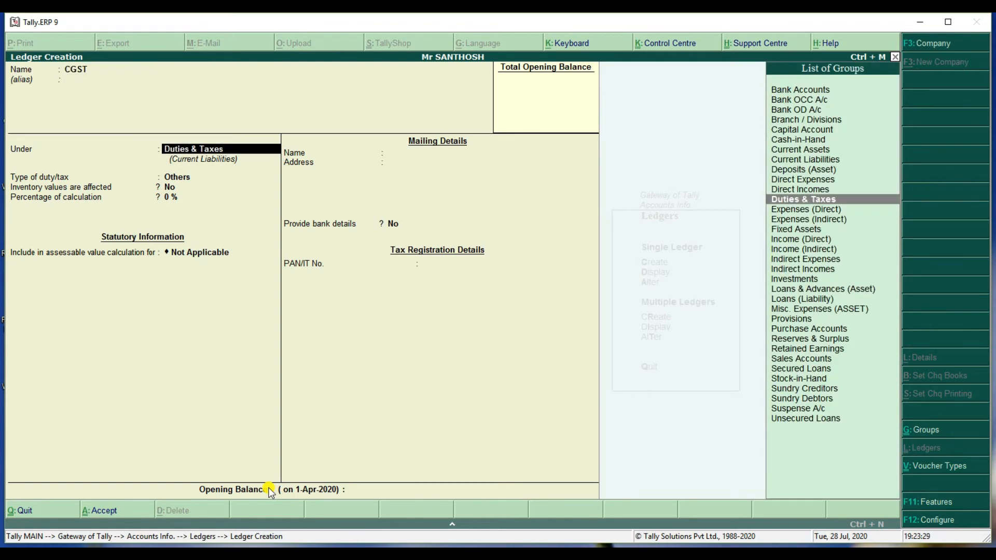
key(Return)
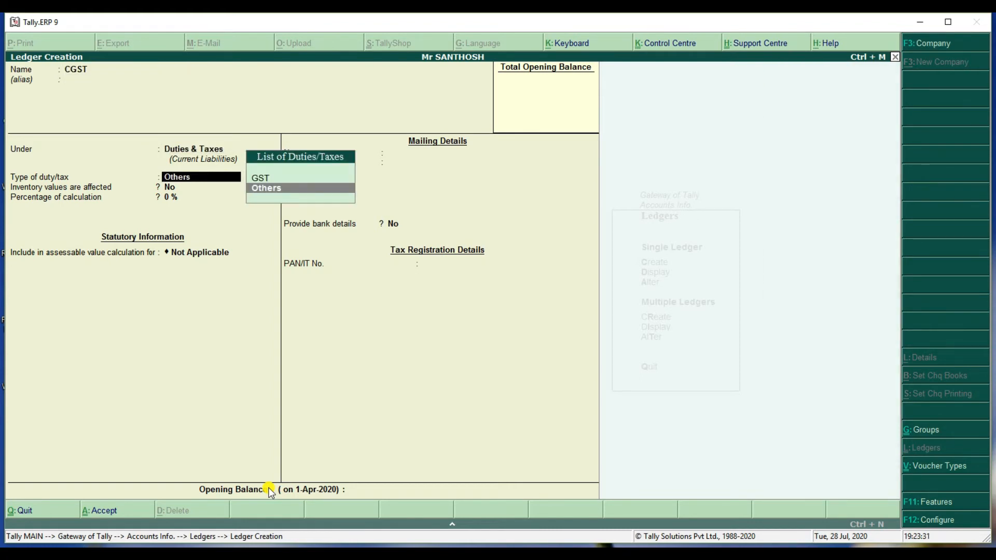
key(Up)
key(Return)
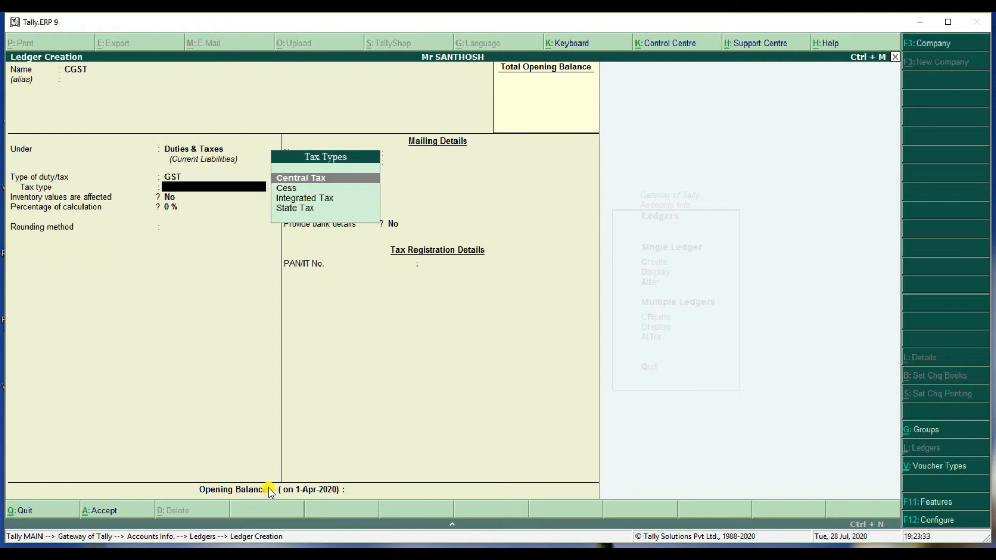
- Set CGST to tax type Central Tax at 9% with rounding Not Applicable, and save the ledger without an opening balance
key(Down)
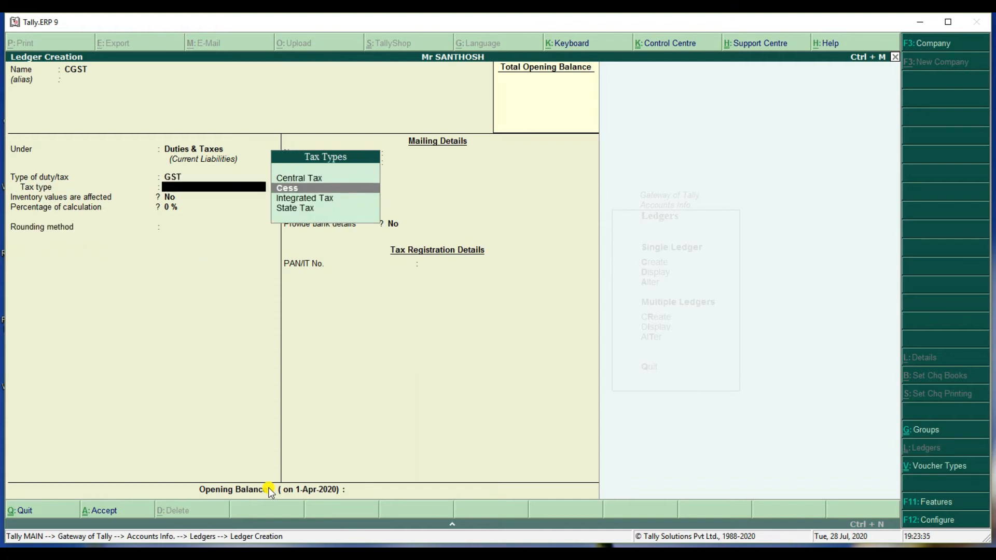
key(Up)
key(Return)
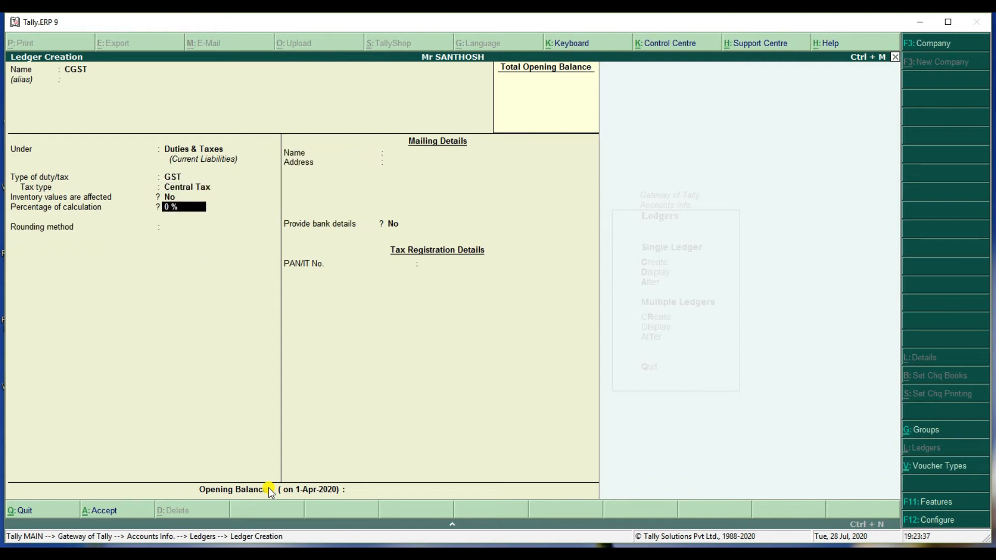
text(9)
key(Return)
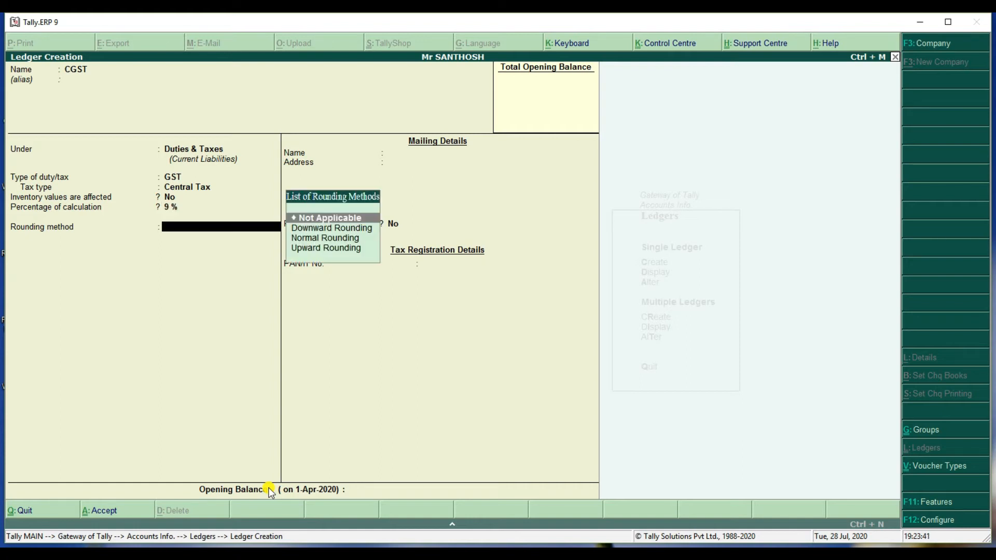
key(Return)
key(Return)
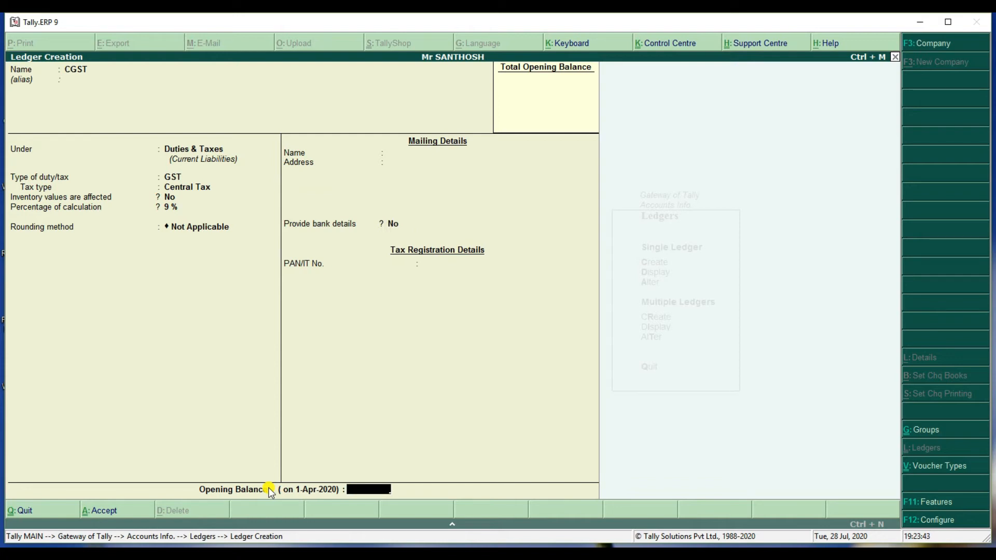
key(Return)
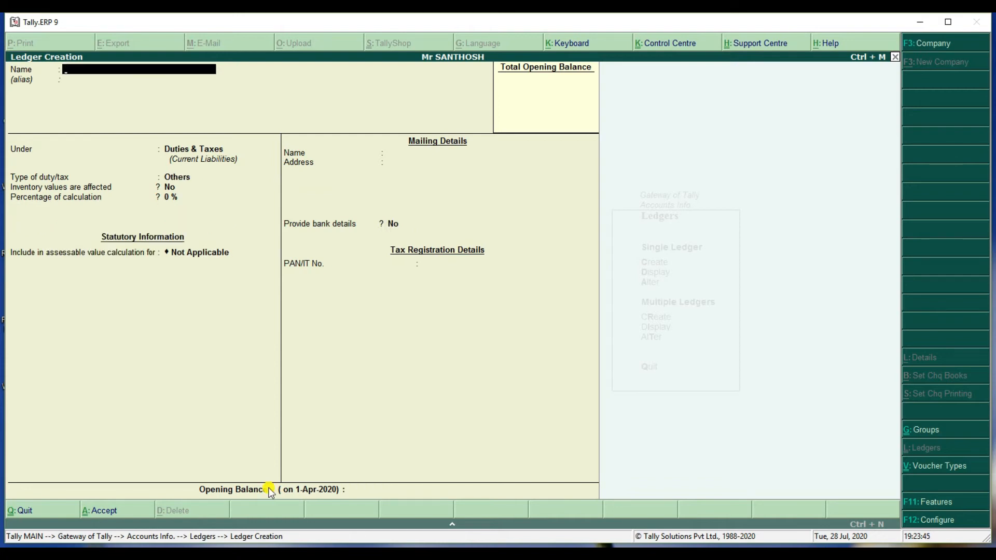
- Start a tax ledger named IGST under Duties & Taxes with GST as its type of duty
text(IGS)
key(Return)
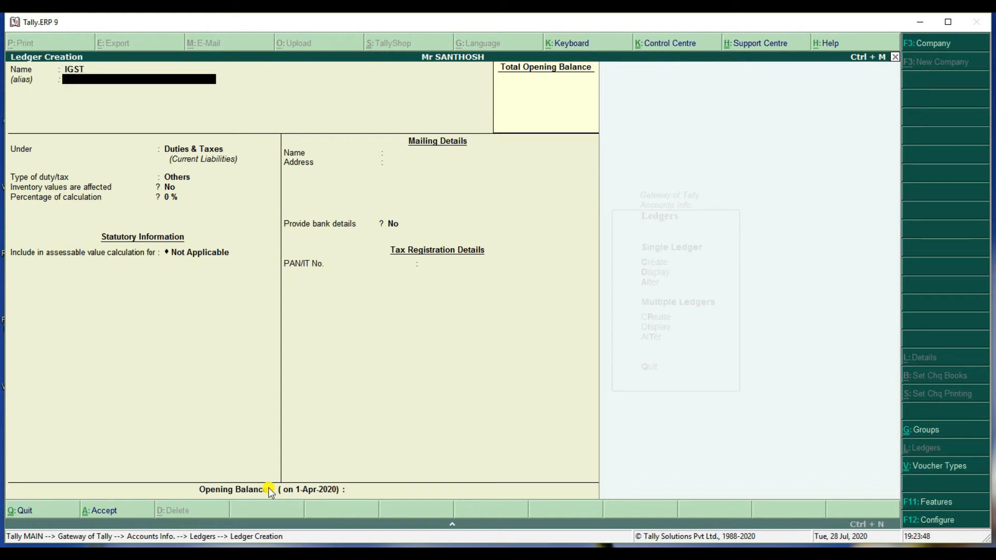
key(Return)
key(Return)
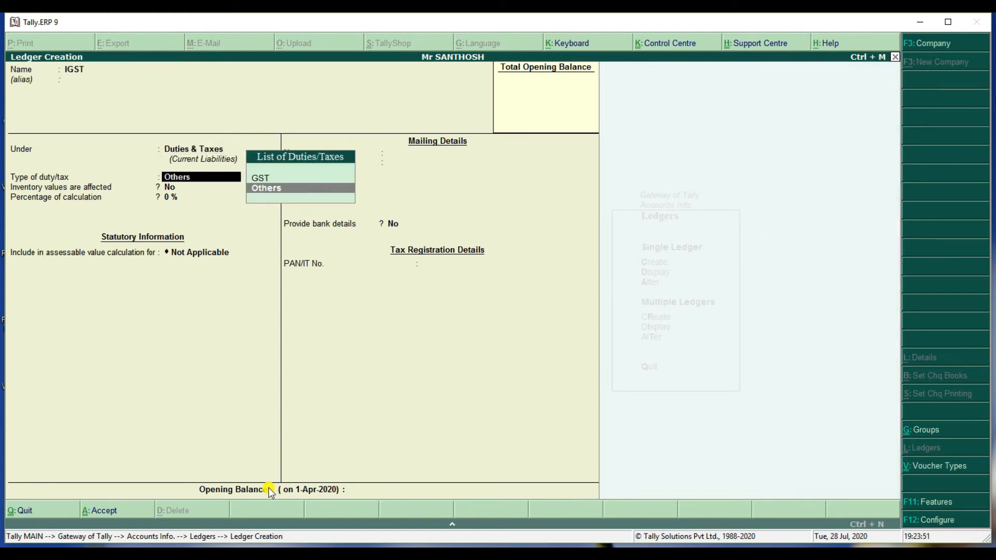
key(Up)
key(Return)
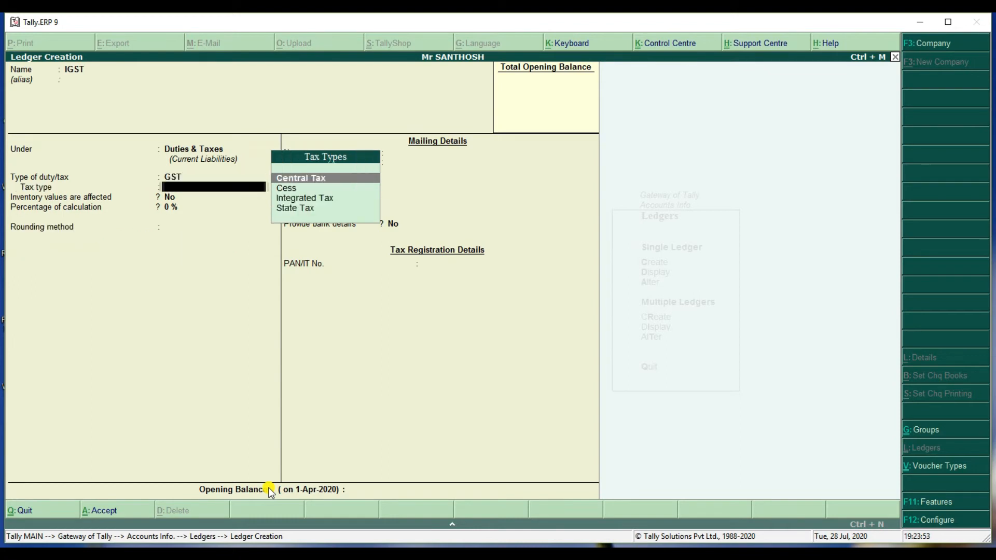
- Set IGST to tax type Integrated Tax at 18% with rounding Not Applicable, and save the ledger without an opening balance
key(Down)
key(Down)
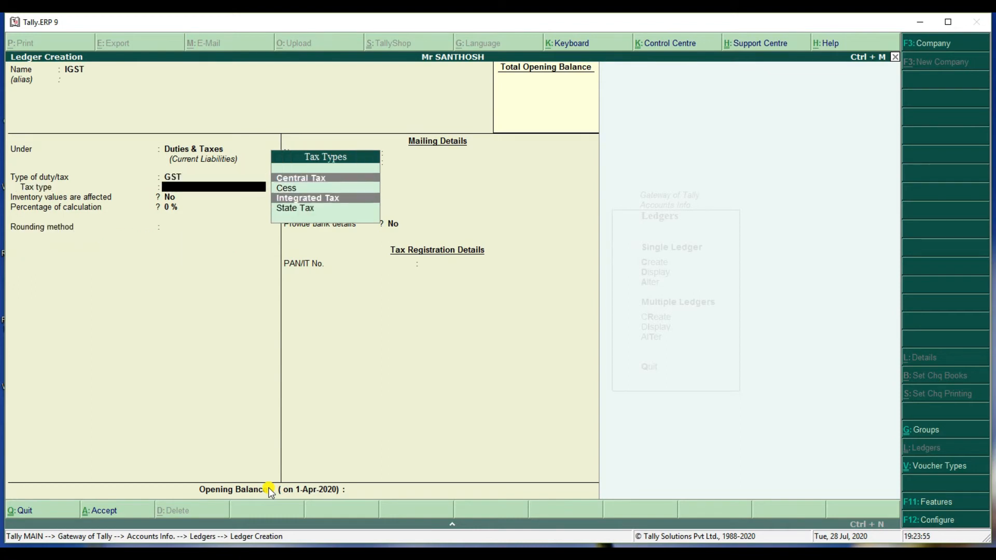
key(Return)
text(18)
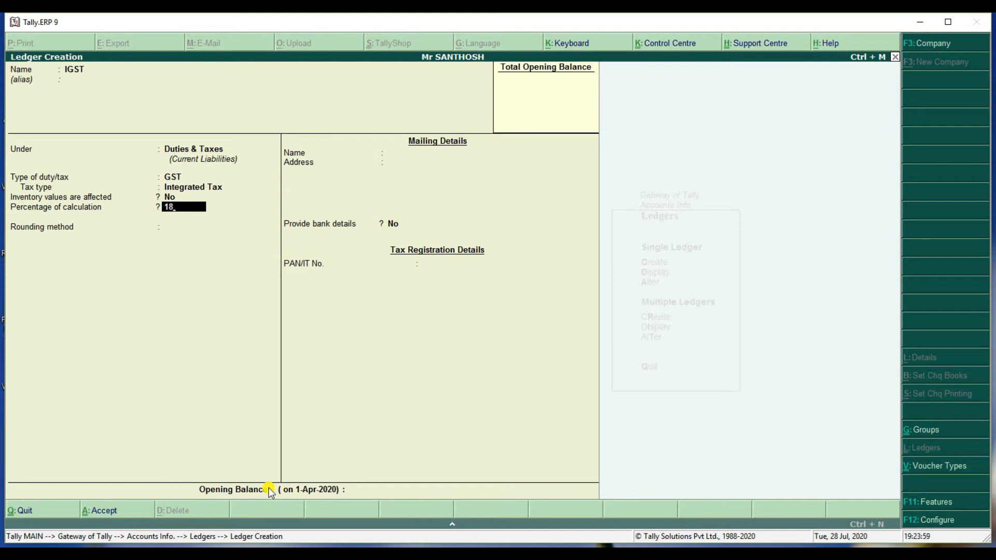
key(Return)
key(Return)
key(Return)
key(Return)
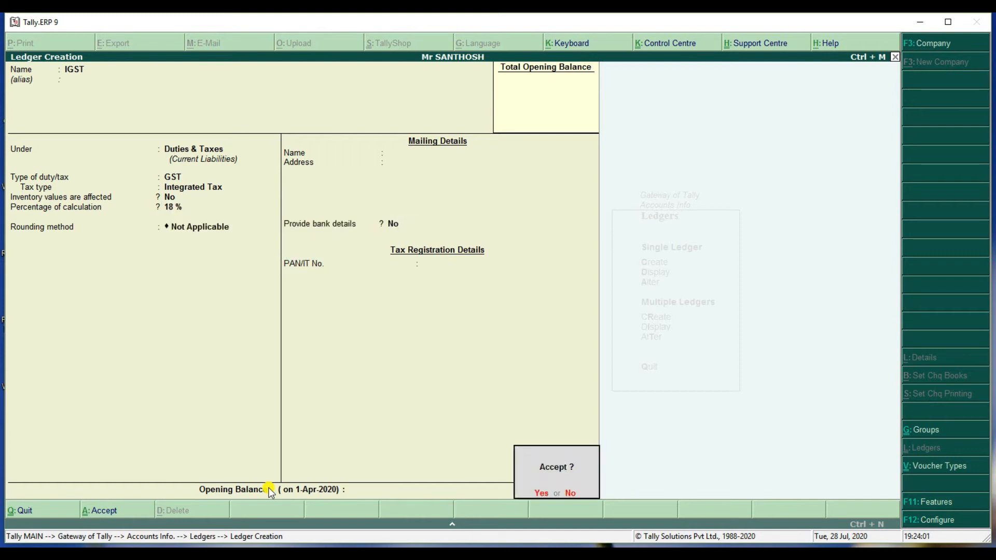
key(Return)
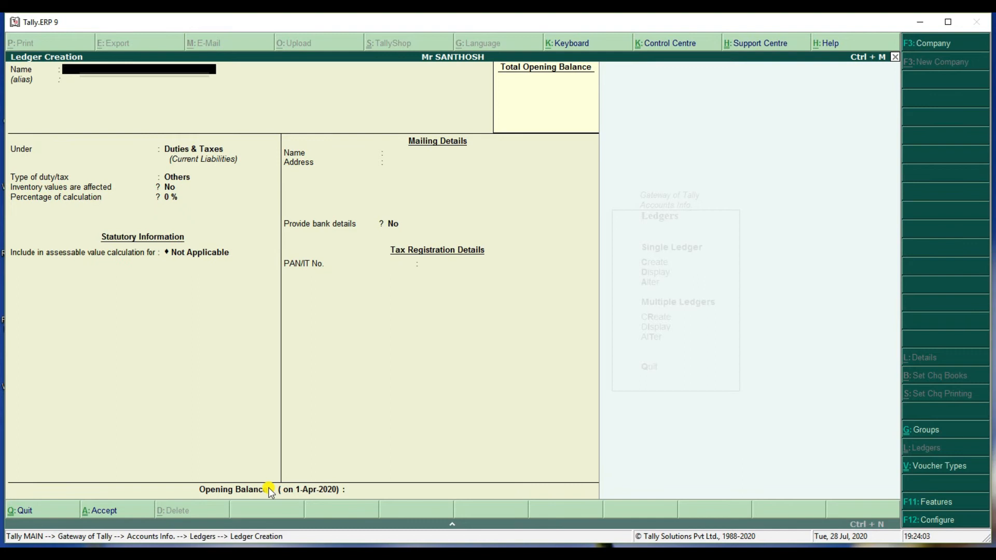
- Leave ledger creation and open a new Receipt accounting voucher
key(Escape)
key(Return)
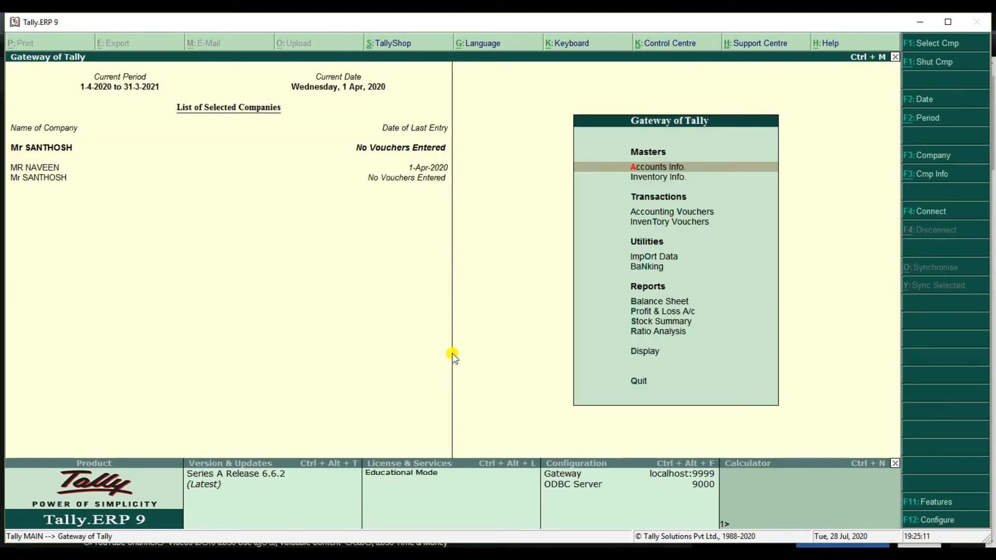
key(Down)
key(Down)
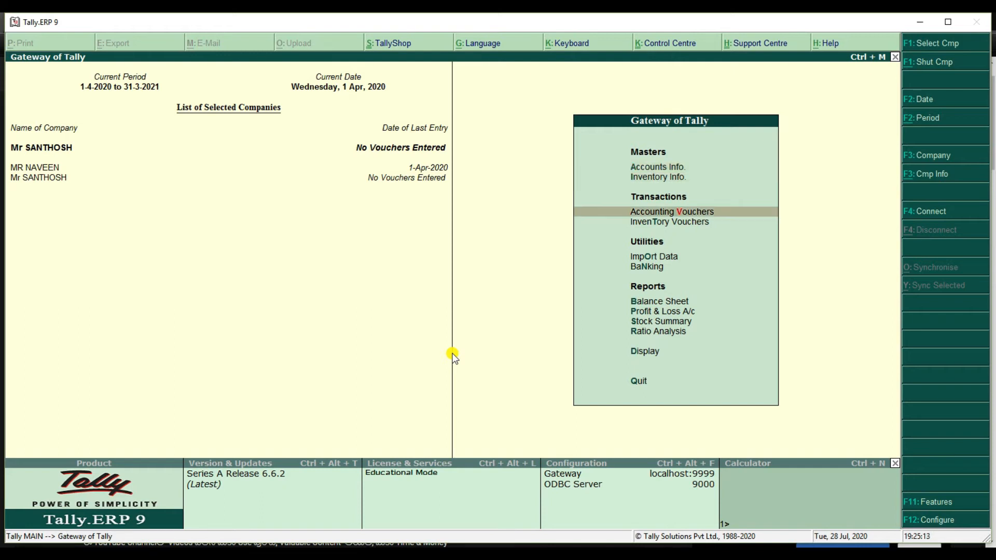
key(Return)
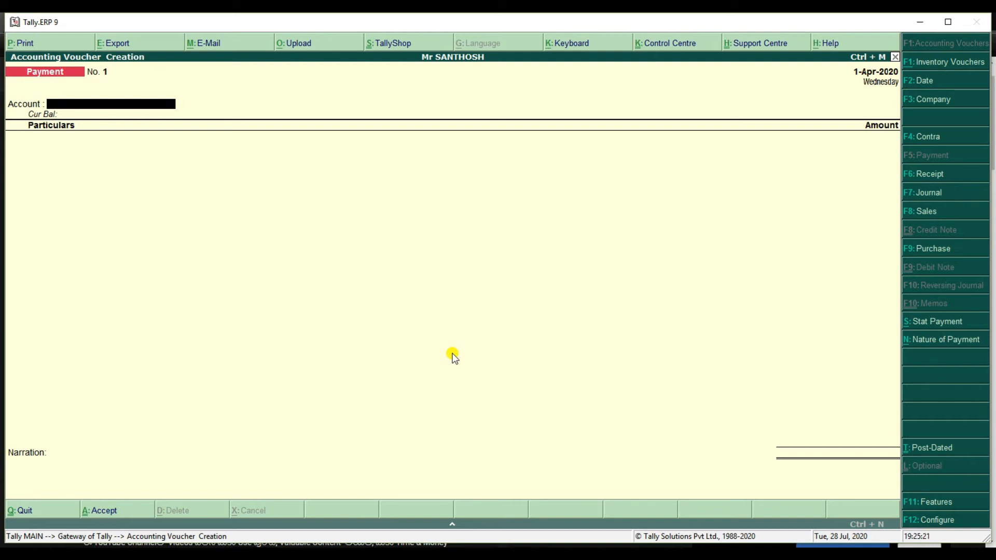
key(F6)
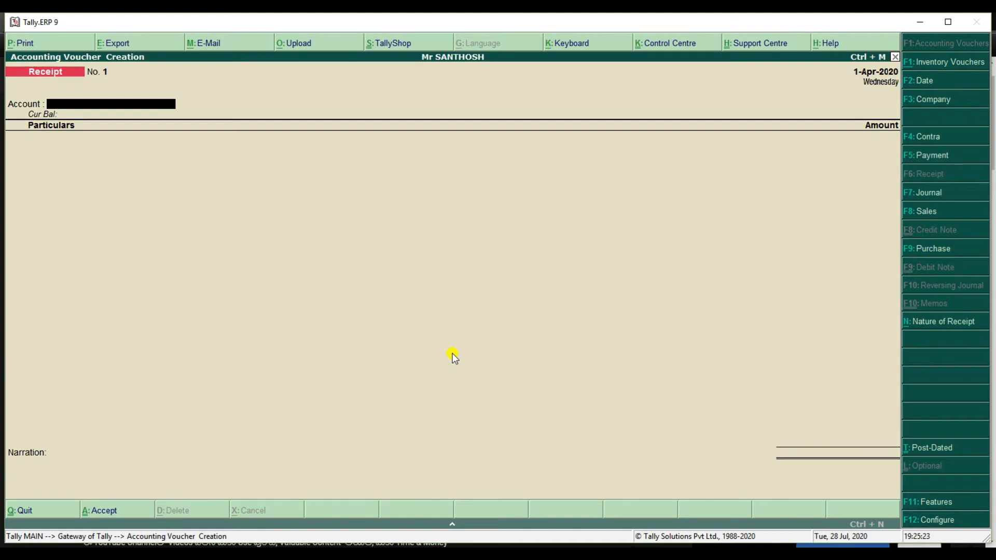
- Record the cash receipt against the owner's ledger, enter the received amount, and save the voucher without a narration
key(Return)
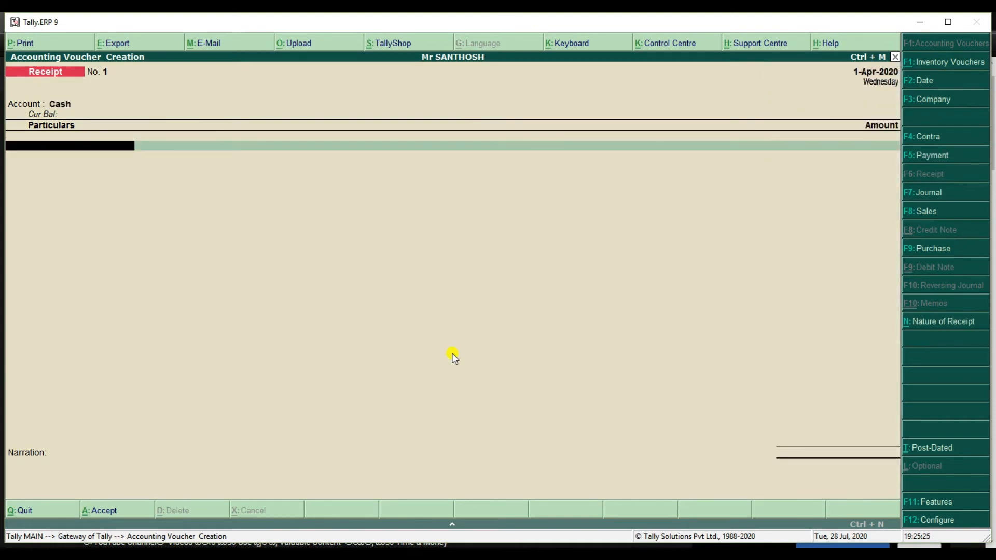
text(M)
key(Return)
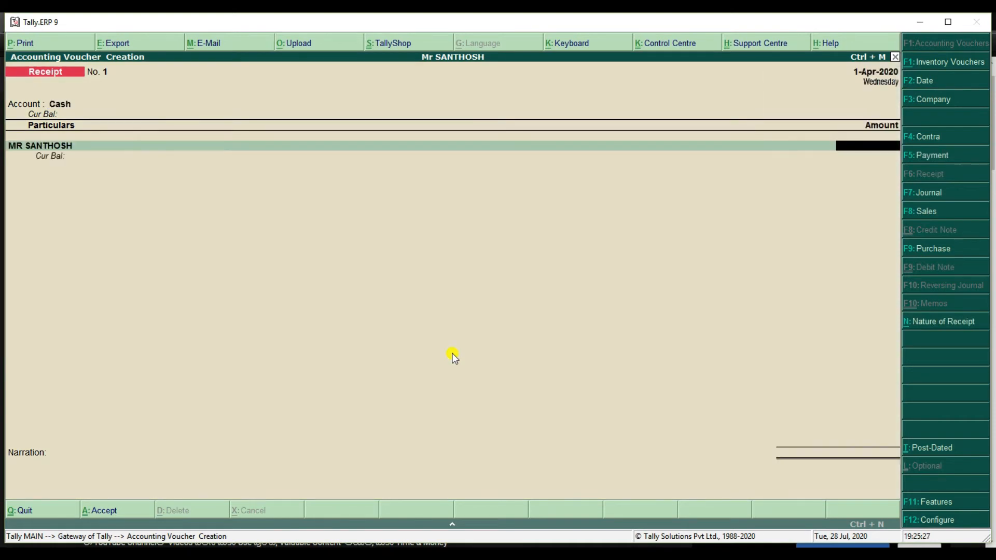
text(6,00,)
text(00000)
key(Return)
key(Return)
key(Return)
key(Return)
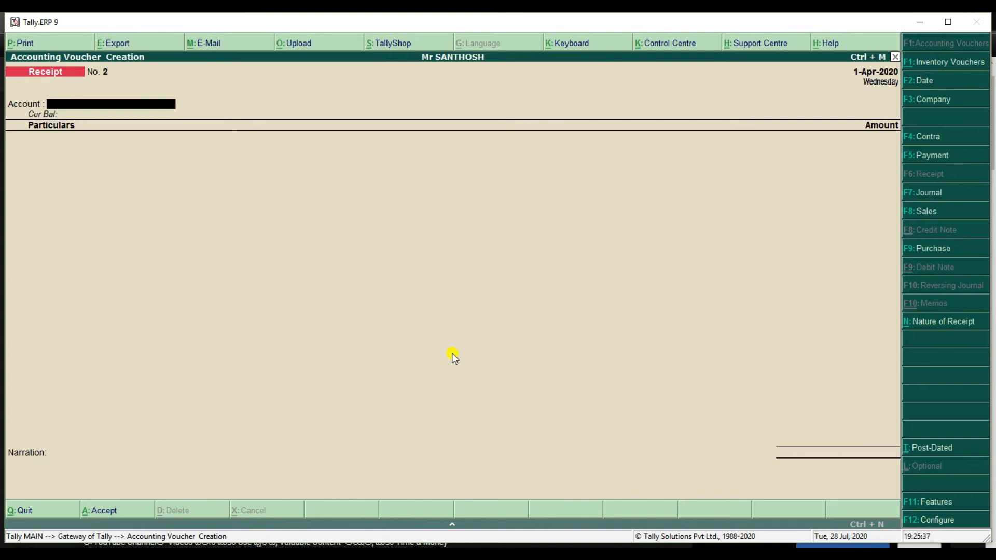
- Start a purchase voucher for VINAY MOBILES with no supplier invoice number, accept the default party details, and use the PURCHASES ledger
key(F9)
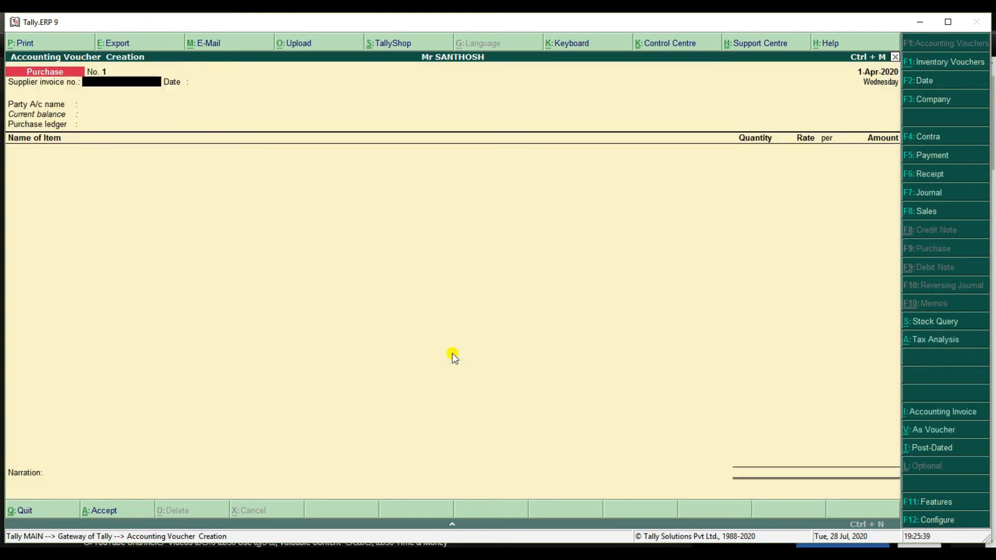
key(Return)
key(Return)
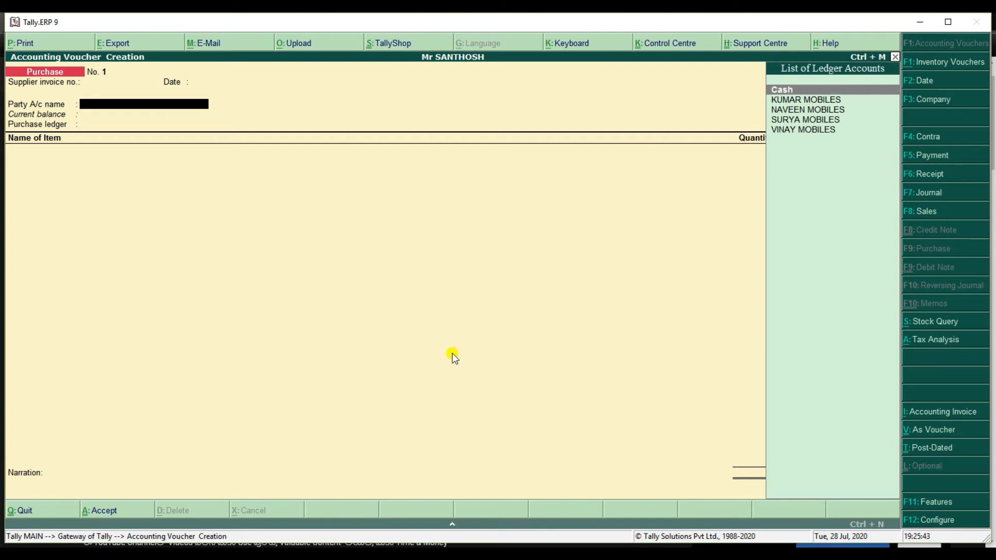
key(Down)
key(Down)
key(Down)
key(Down)
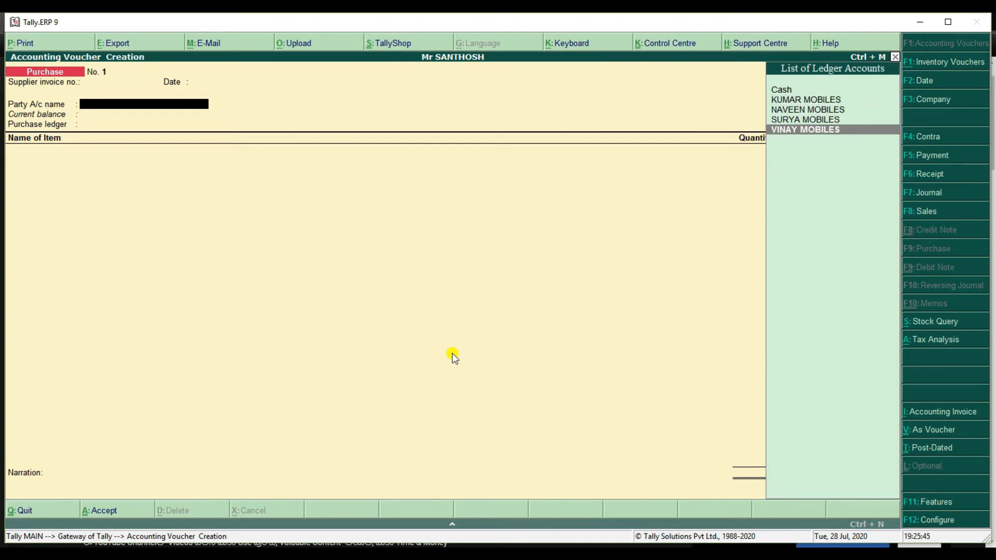
key(Return)
key(Return)
key(Return)
key(Return)
key(Return)
key(Return)
key(Return)
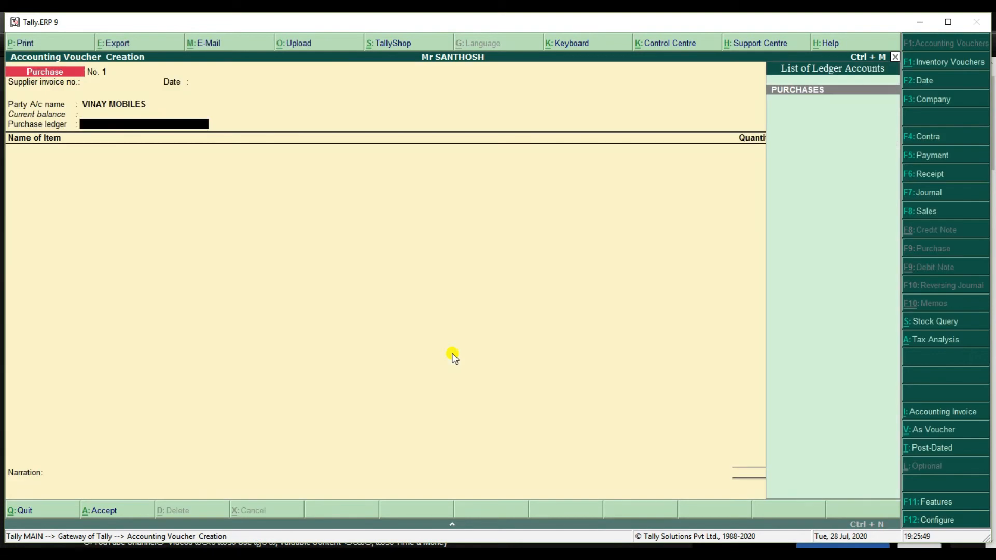
key(Return)
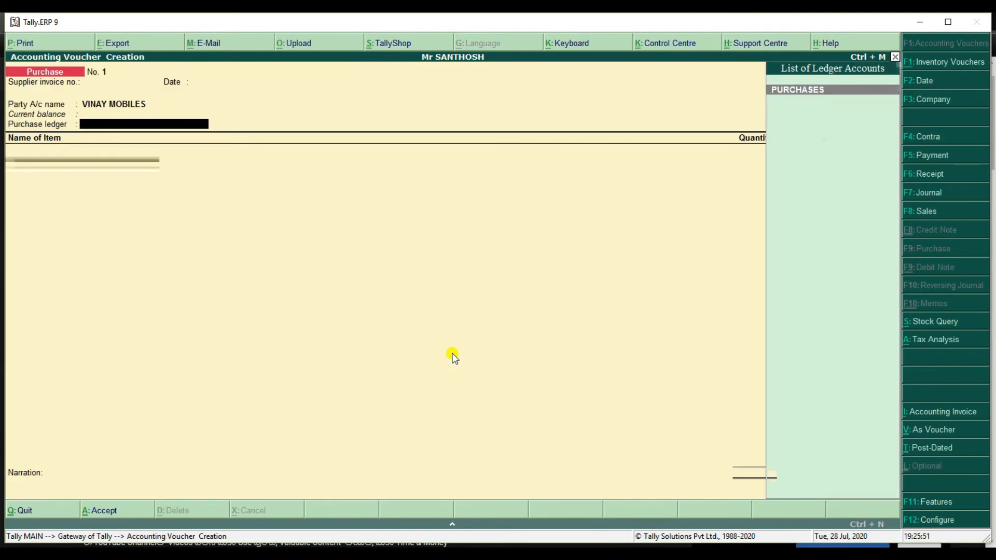
- Add SAMSUNG MOBILES to the purchase voucher with a quantity of 10 NO'S at a rate of 7,500
text(S)
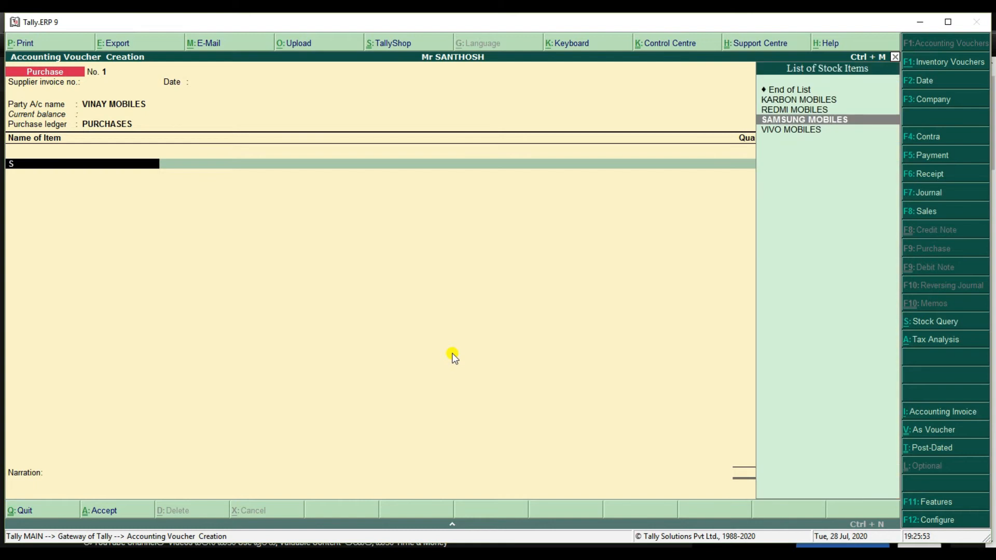
key(Return)
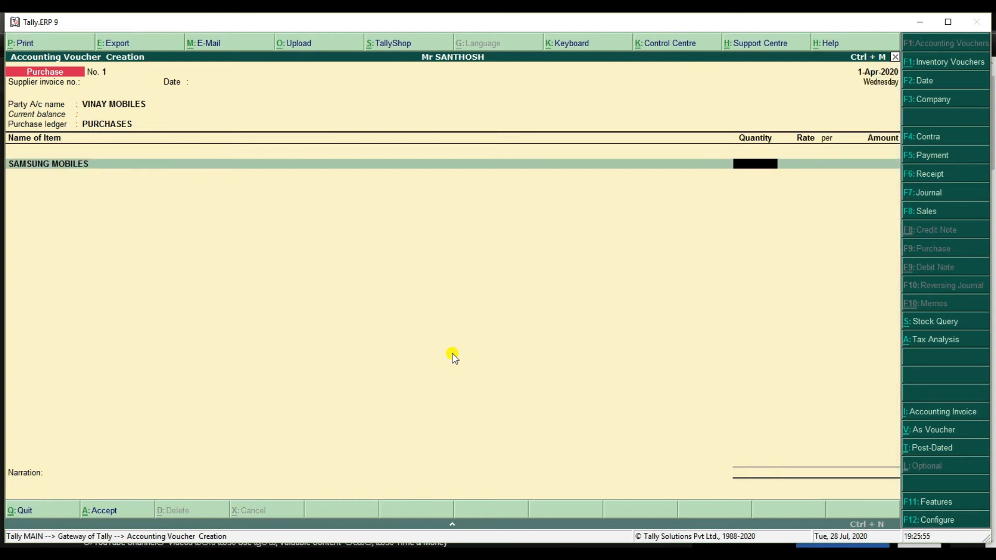
text(10)
key(Return)
text(7500)
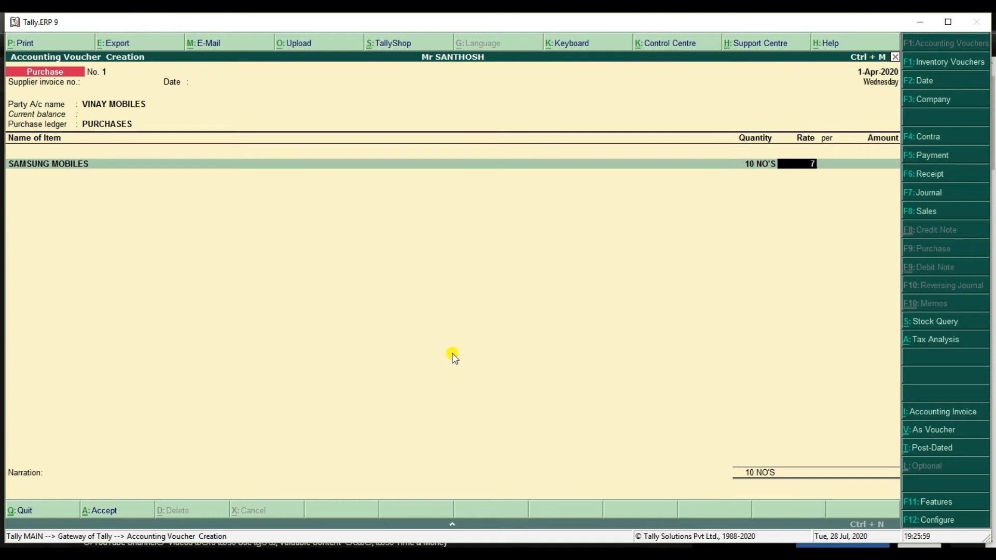
key(Return)
key(Return)
key(Return)
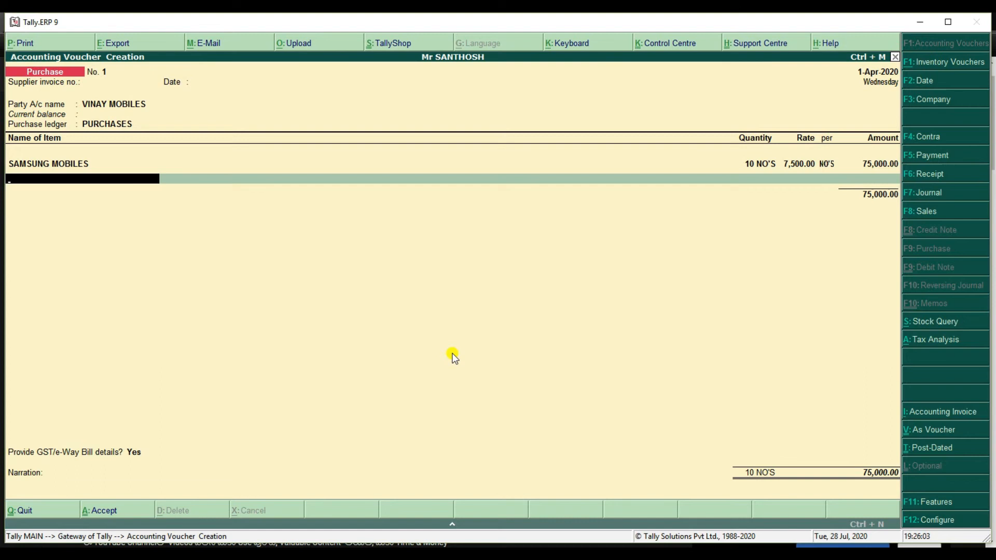
- Add REDMI MOBILES to the purchase voucher with a quantity of 15 NO'S at a rate of 6,500
text(REDM)
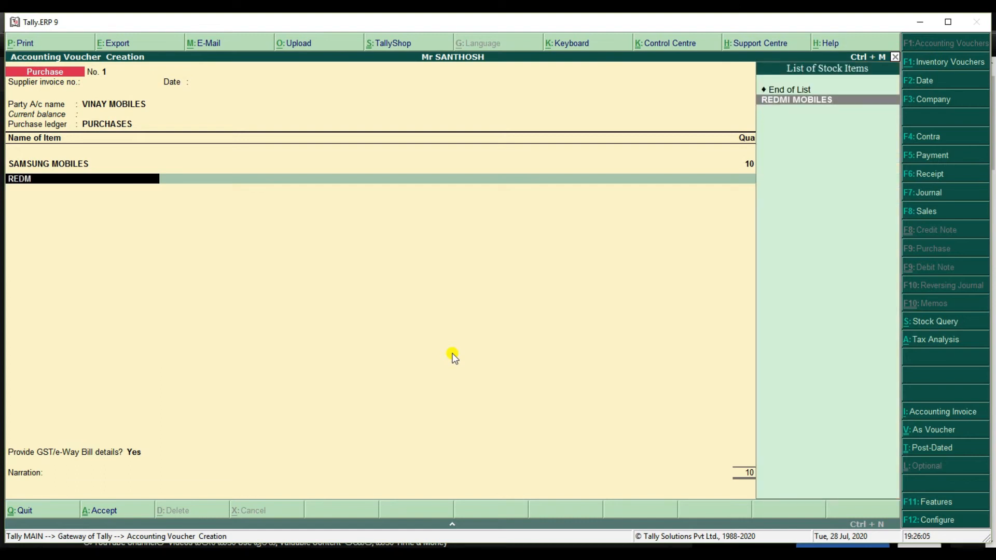
key(Return)
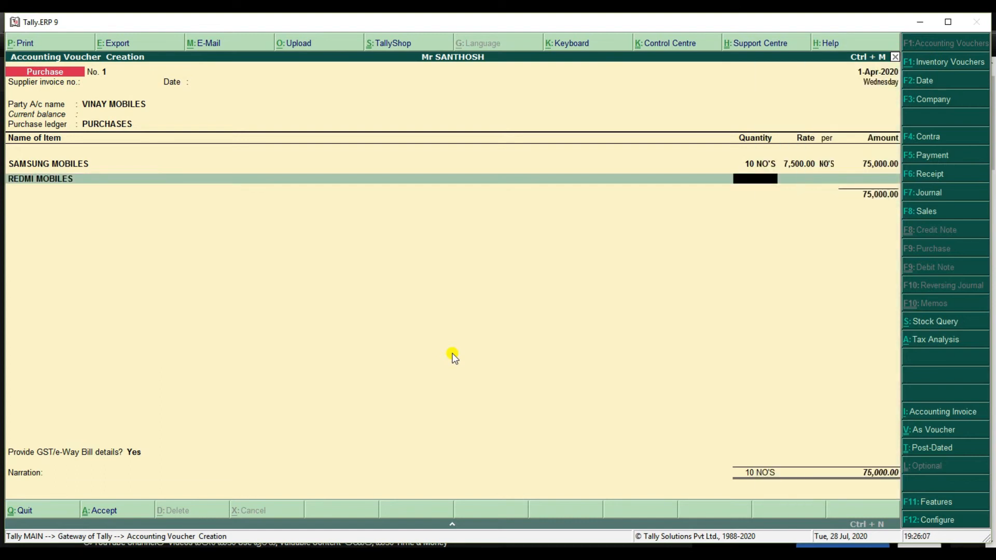
text(15)
key(Return)
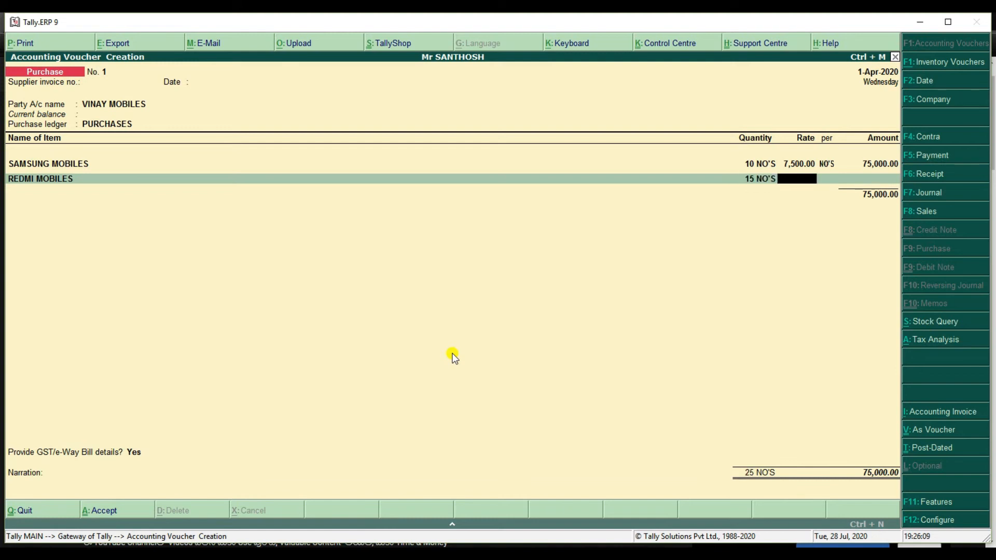
text(6500)
key(Return)
key(Return)
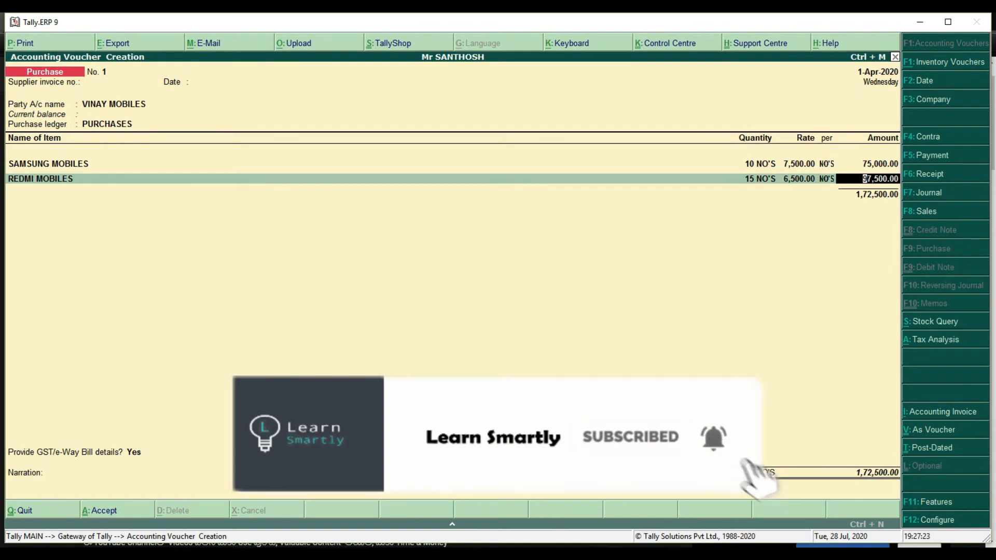
key(Return)
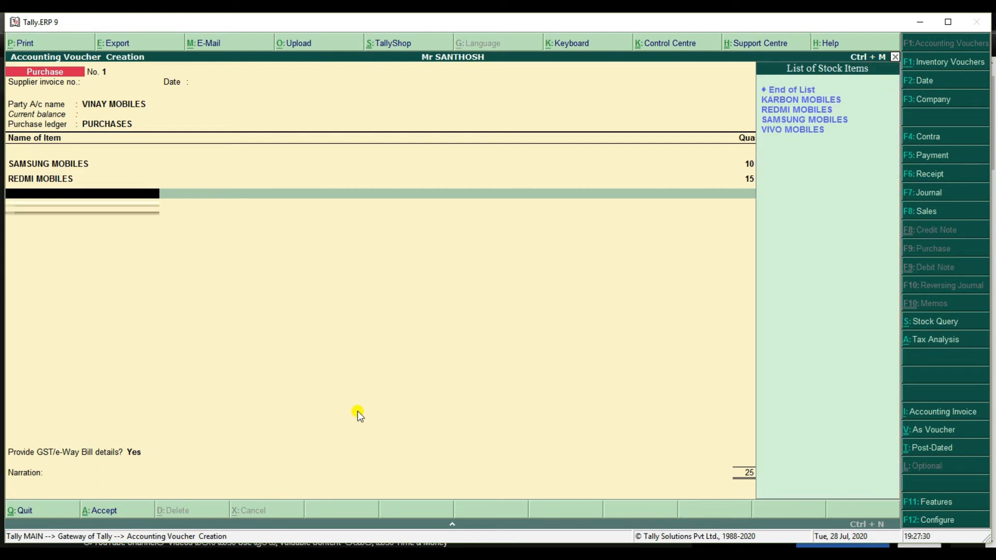
- End the item list and add the CGST and SGST ledgers with their calculated tax amounts
key(Return)
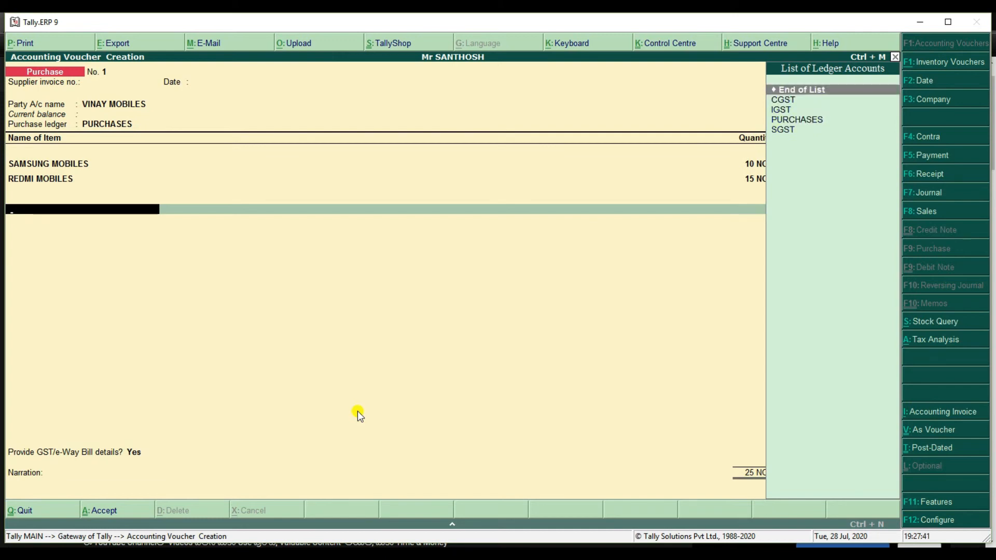
key(Down)
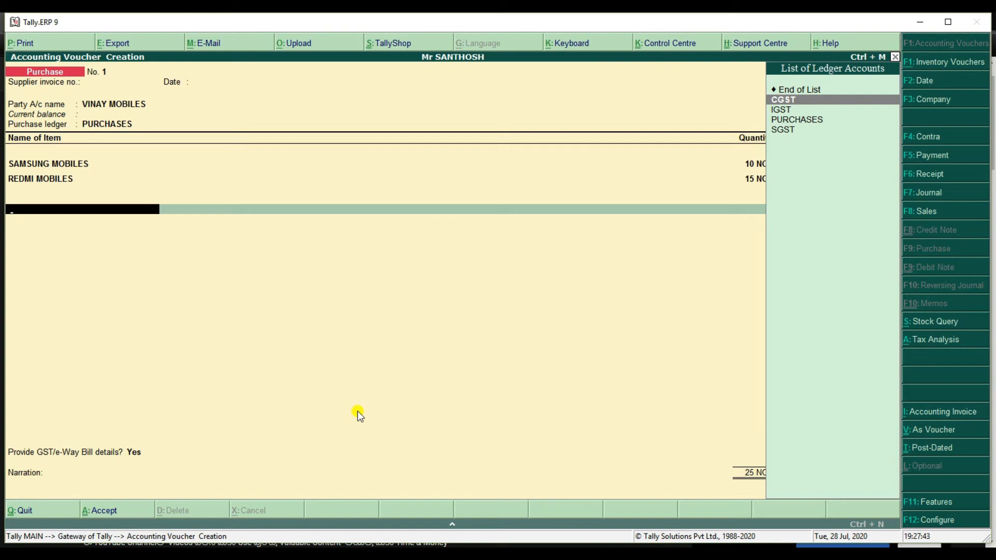
key(Return)
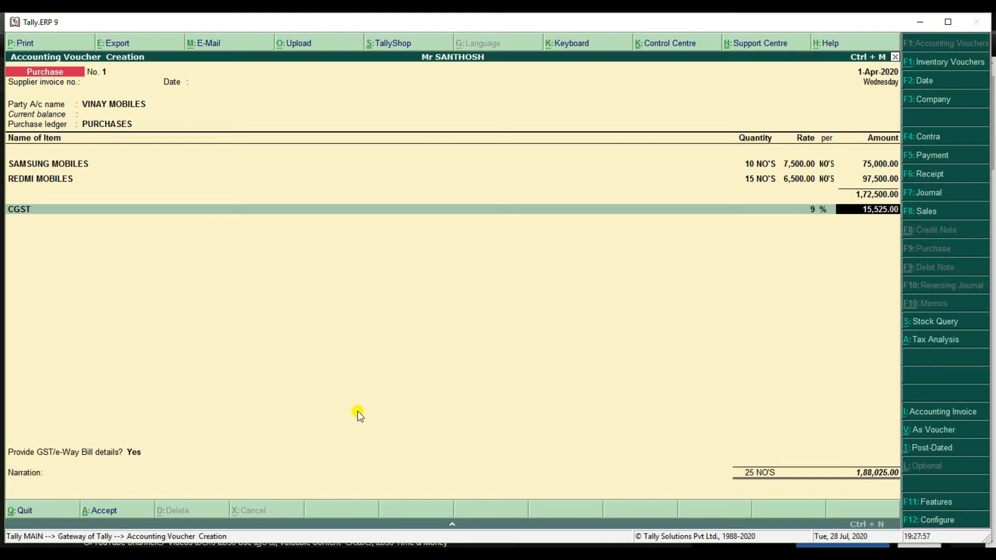
key(Return)
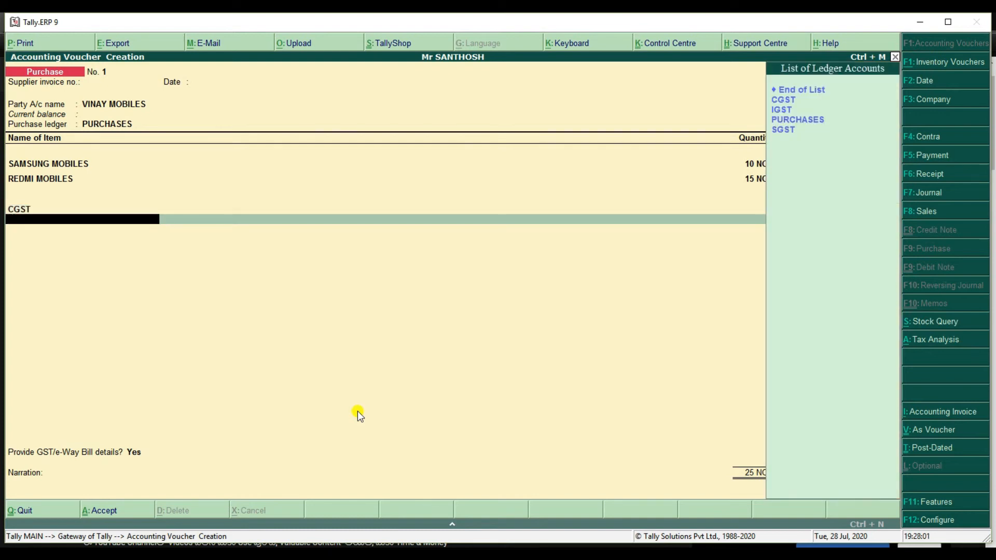
key(Down)
key(Down)
key(Down)
key(Down)
key(Return)
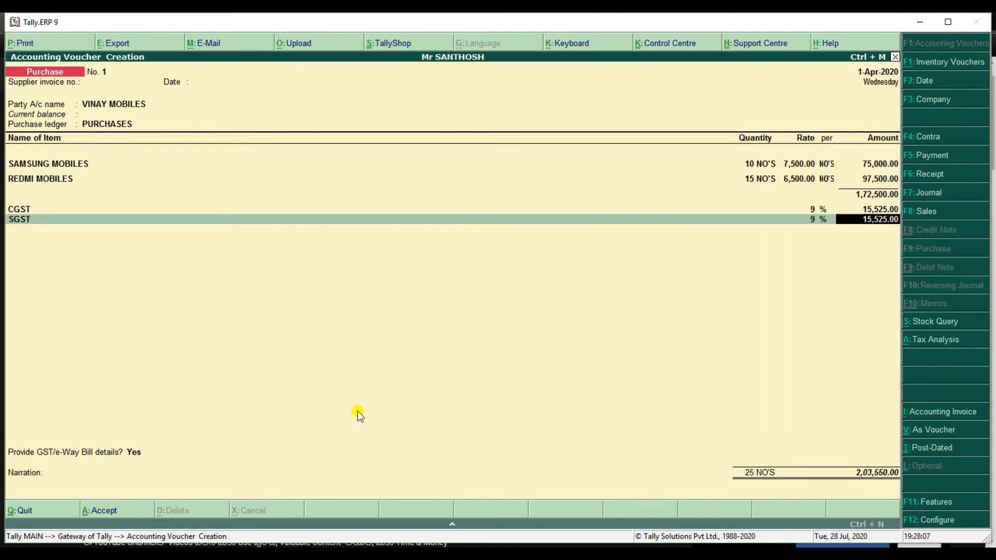
key(Return)
- Finish the ledger list, set Provide GST/e-Way Bill details to No, and save the VINAY MOBILES purchase without a narration
key(Return)
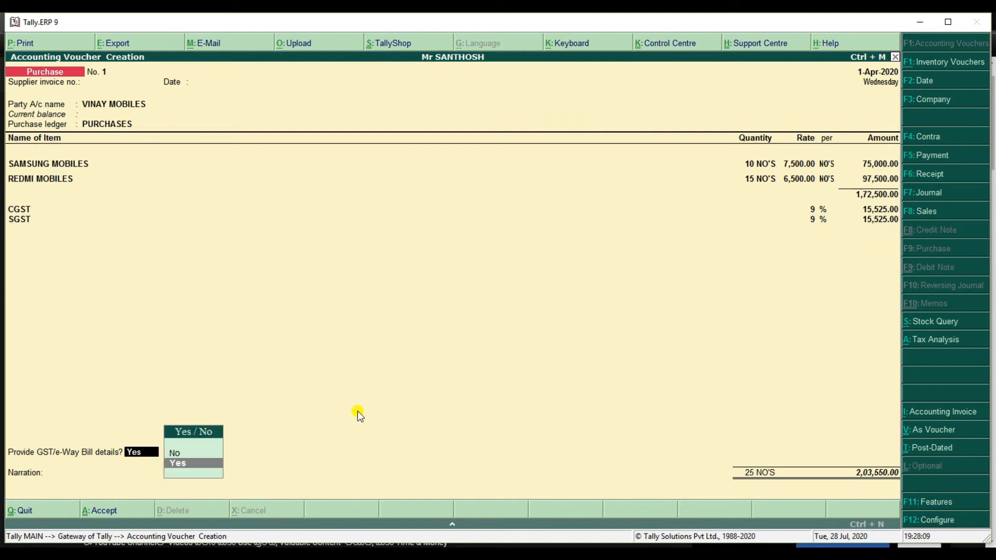
key(Up)
key(Return)
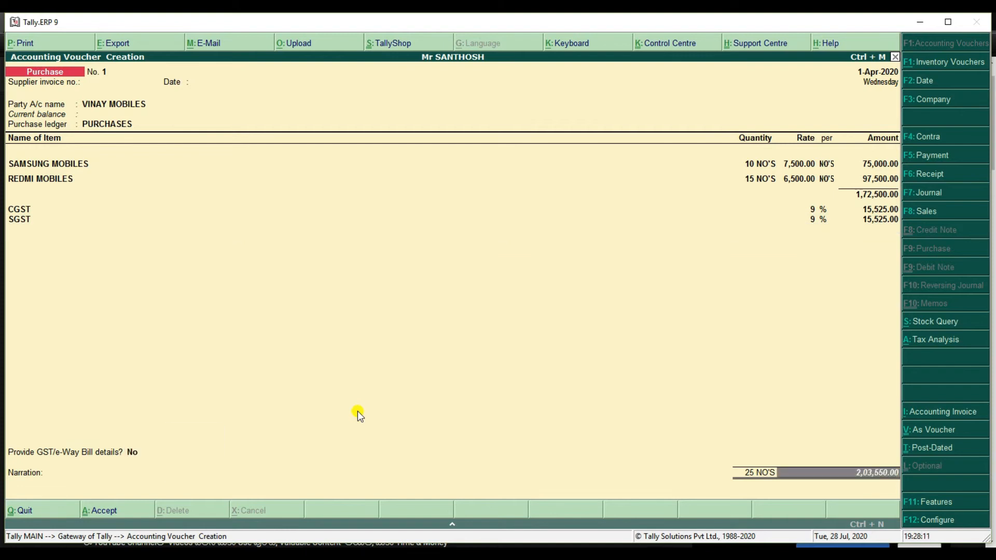
key(Return)
key(Return)
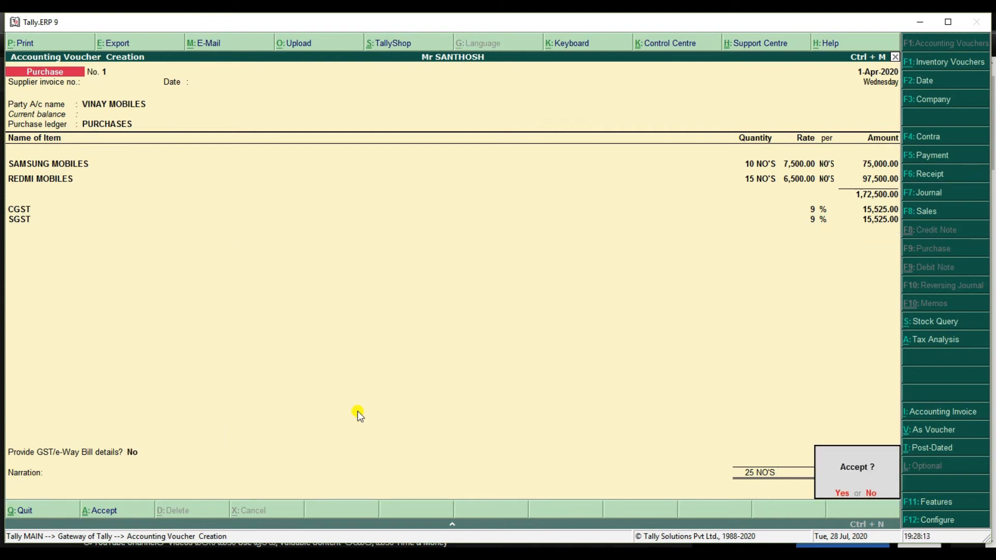
key(Return)
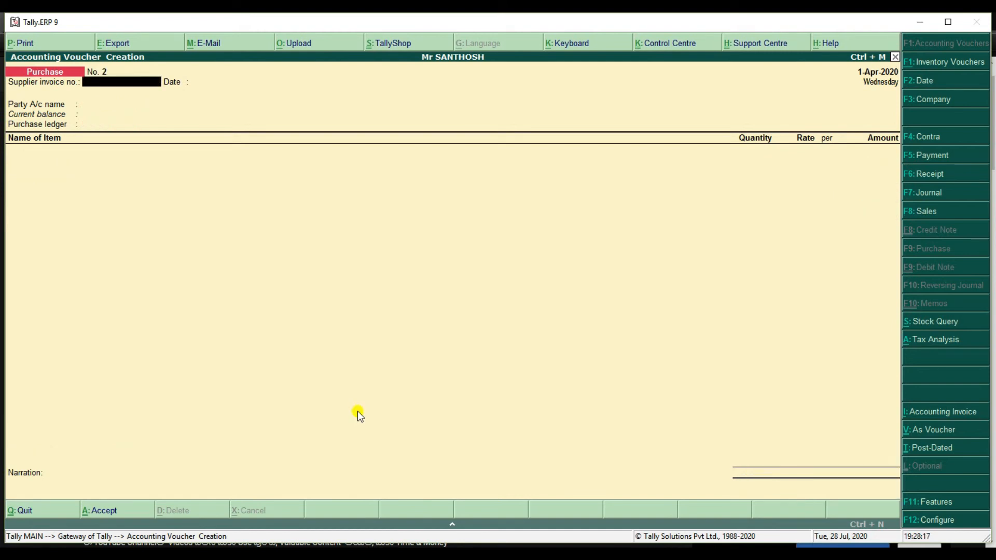
- Fill in the second purchase voucher with KUMAR MOBILES as the party, default party details, and PURCHASES as the purchase ledger
key(Return)
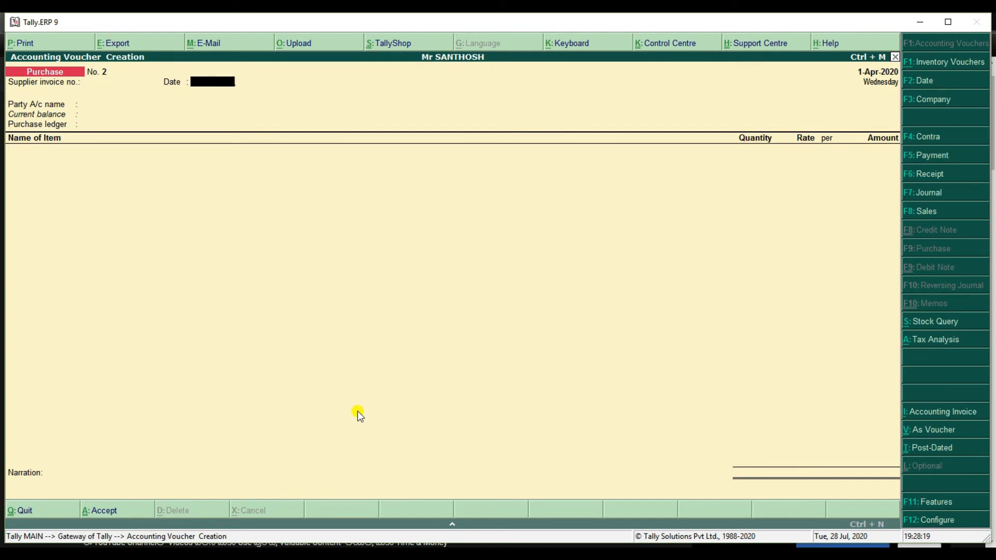
key(Return)
key(Down)
key(Return)
key(Return)
key(Return)
key(Return)
key(Return)
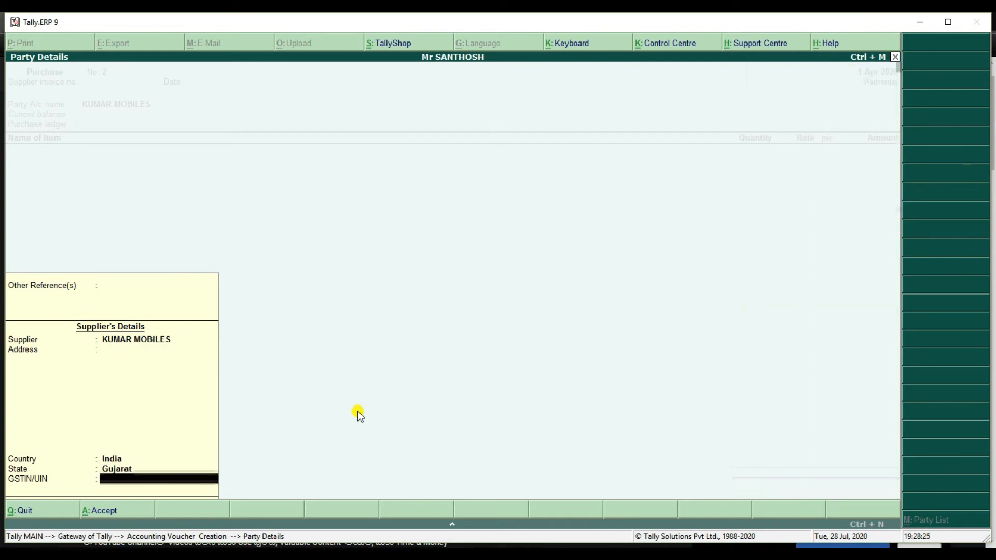
key(Return)
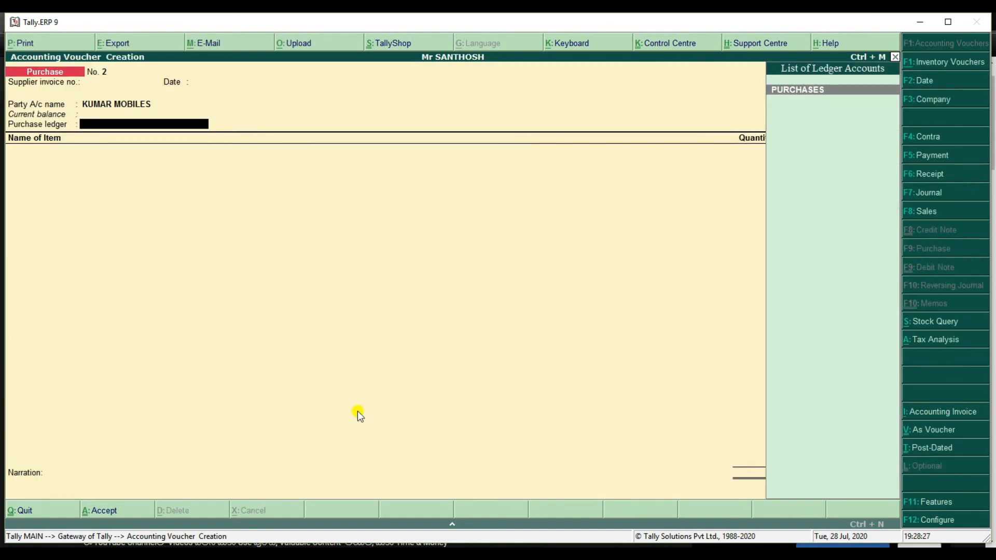
key(Return)
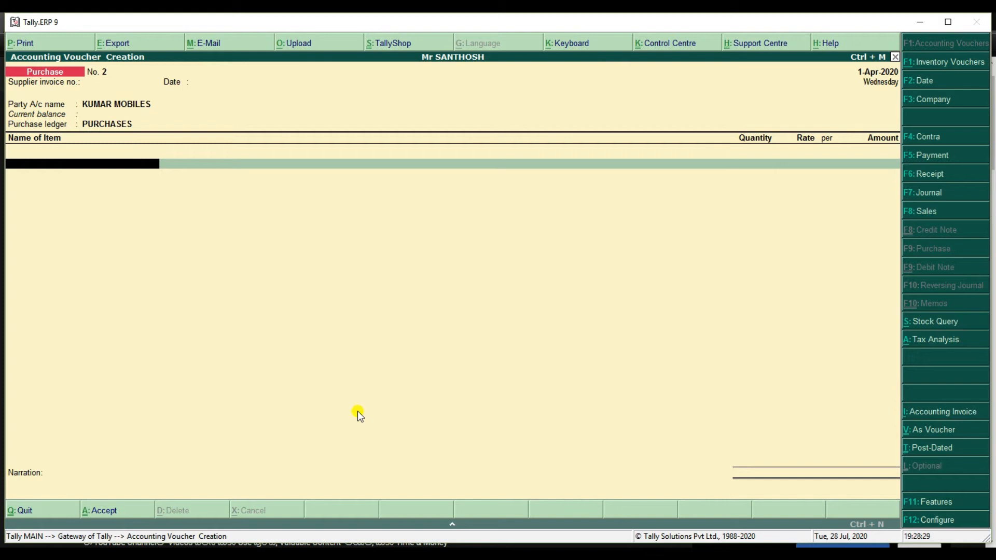
- Add VIVO MOBILES to the KUMAR MOBILES purchase with a quantity of 20 NO'S at a rate of 5,650
text(V)
key(Return)
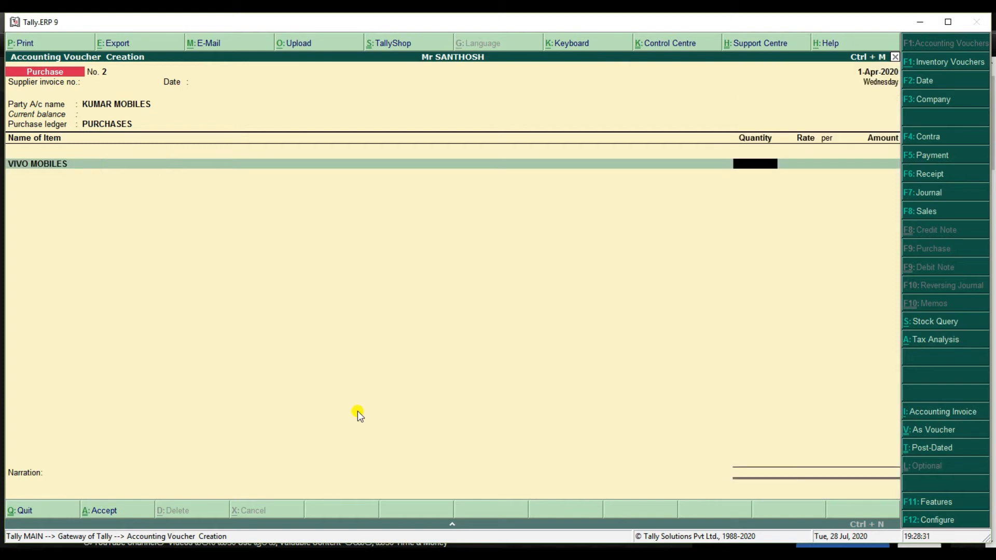
text(20)
key(Return)
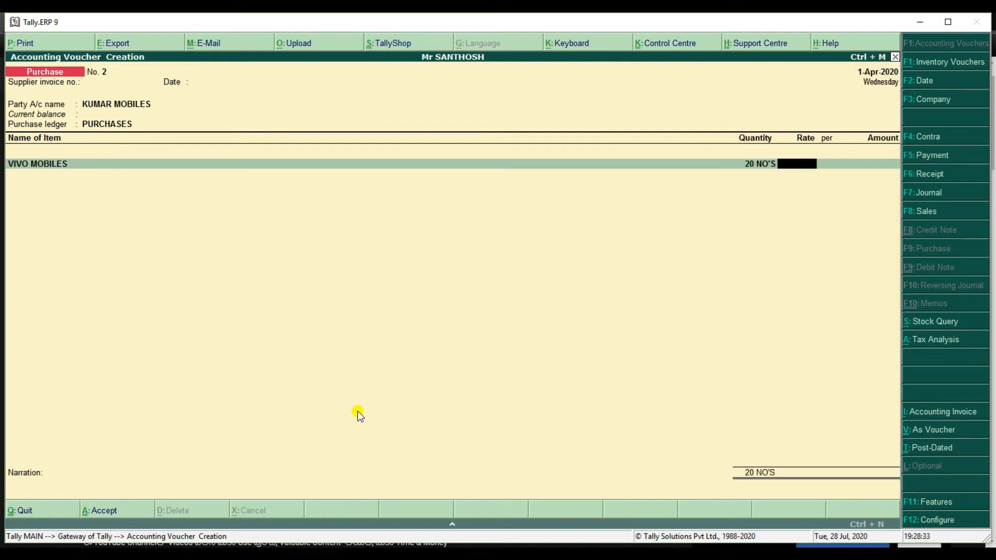
text(5)
text(650)
key(Return)
key(Return)
key(Return)
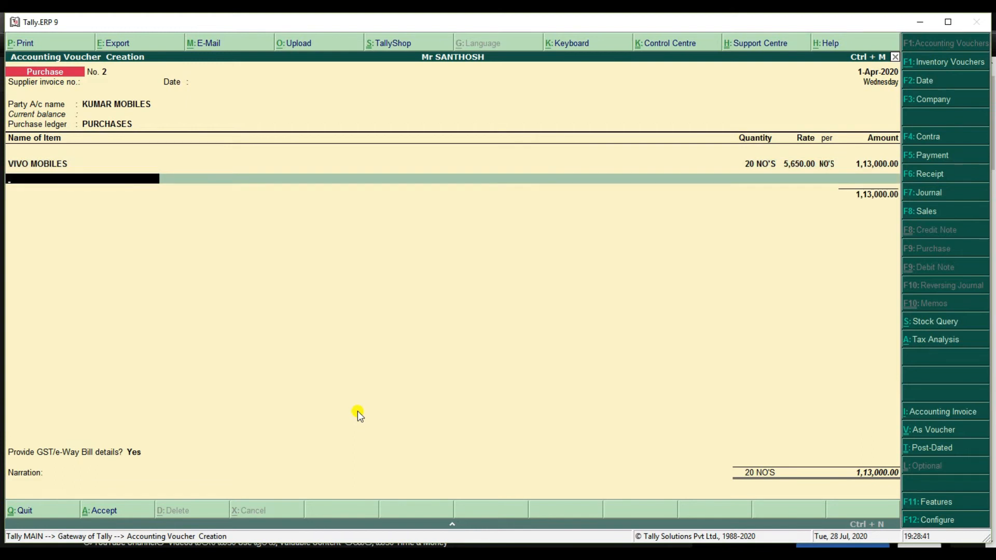
- Add KARBON MOBILES to the KUMAR MOBILES purchase with a quantity of 20 NO'S at a rate of 4,500
text(K)
key(Return)
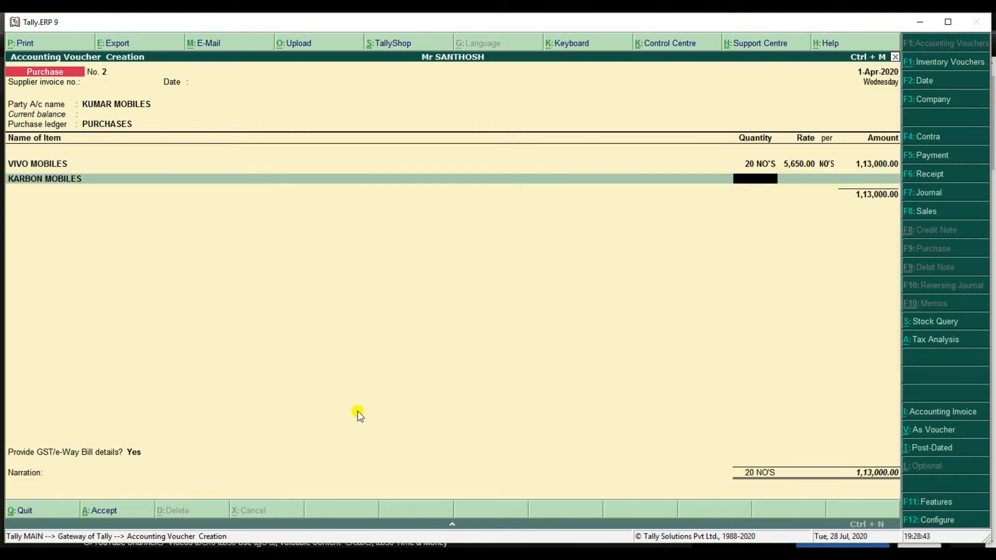
text(20)
key(Return)
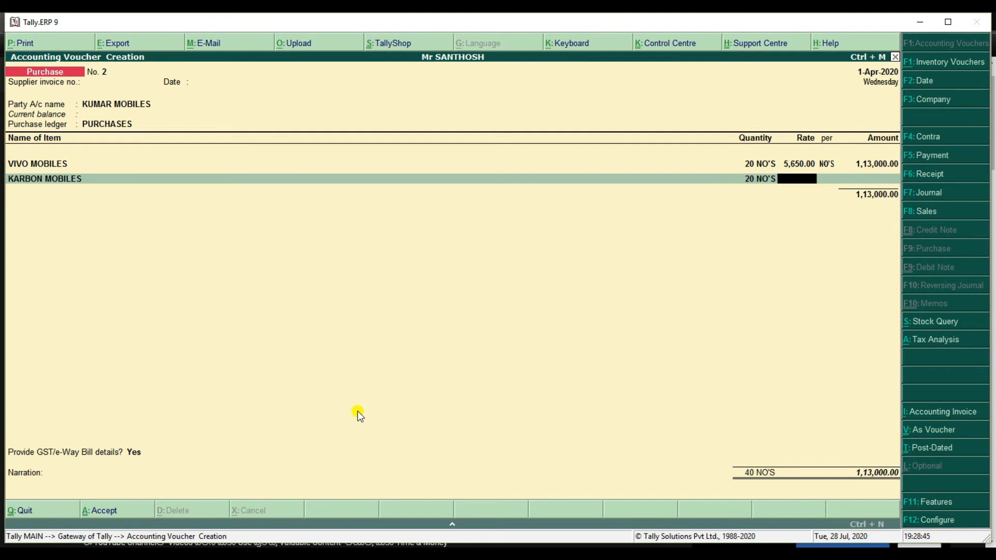
text(4500)
key(Return)
key(Return)
key(Return)
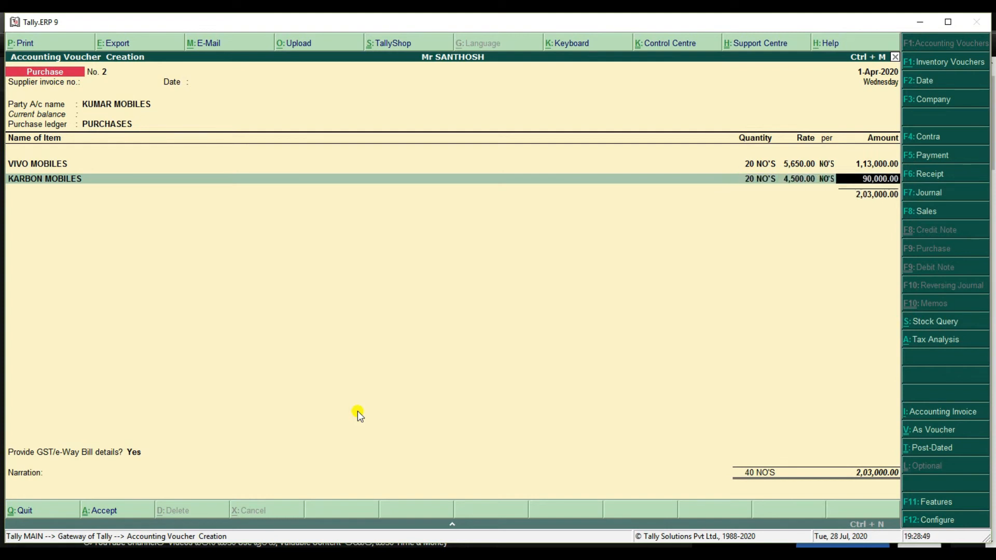
key(Return)
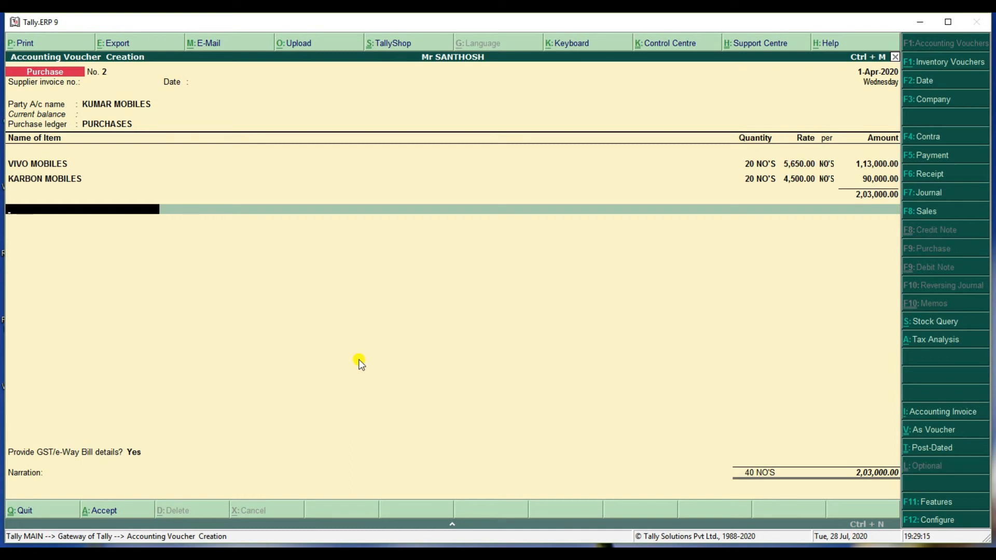
- End the item list and add the IGST ledger with its calculated tax amount to the KUMAR MOBILES purchase
key(space)
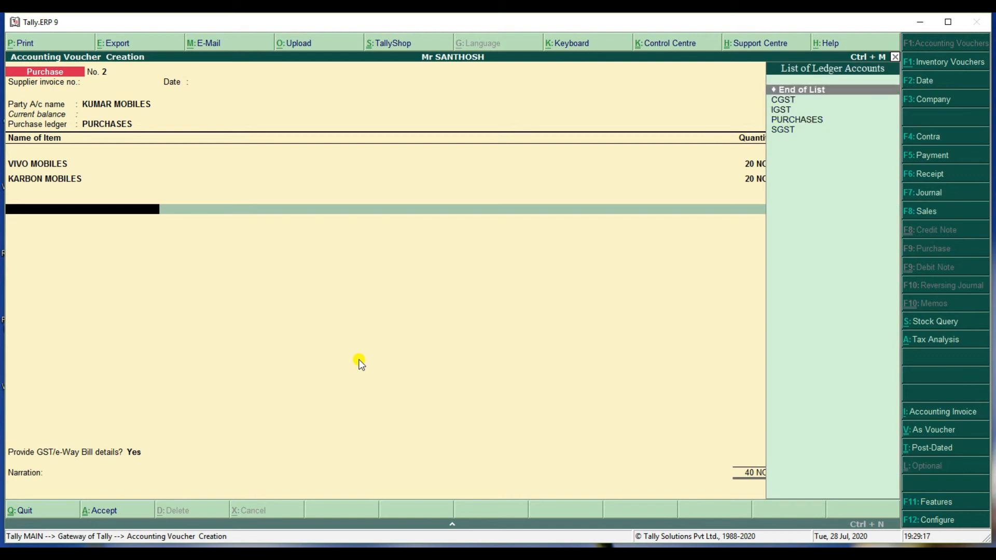
key(Down)
key(Down)
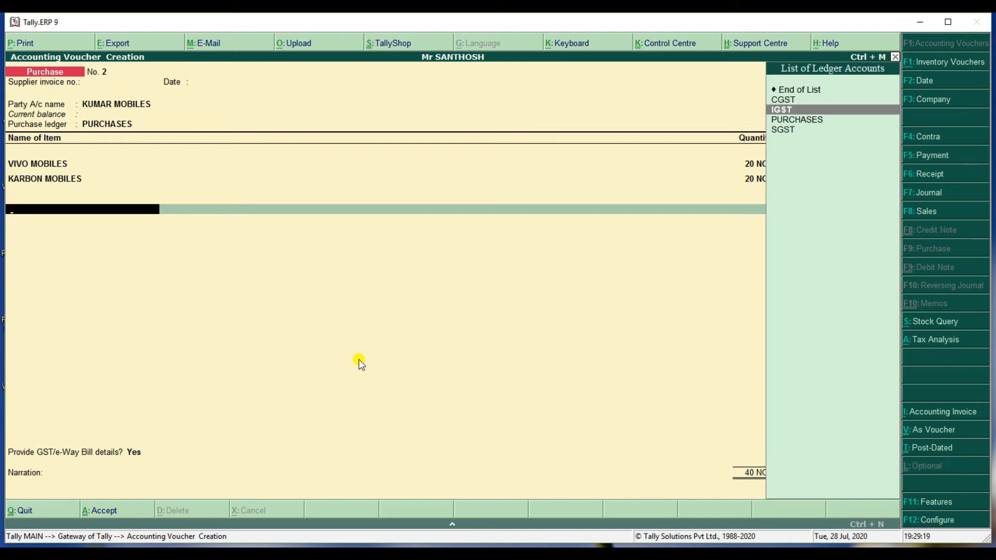
key(Return)
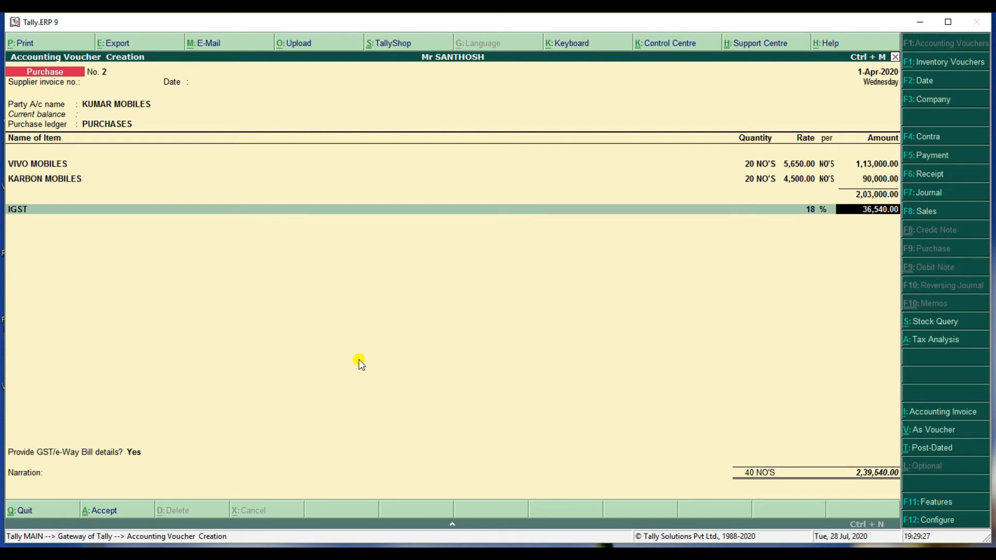
key(Return)
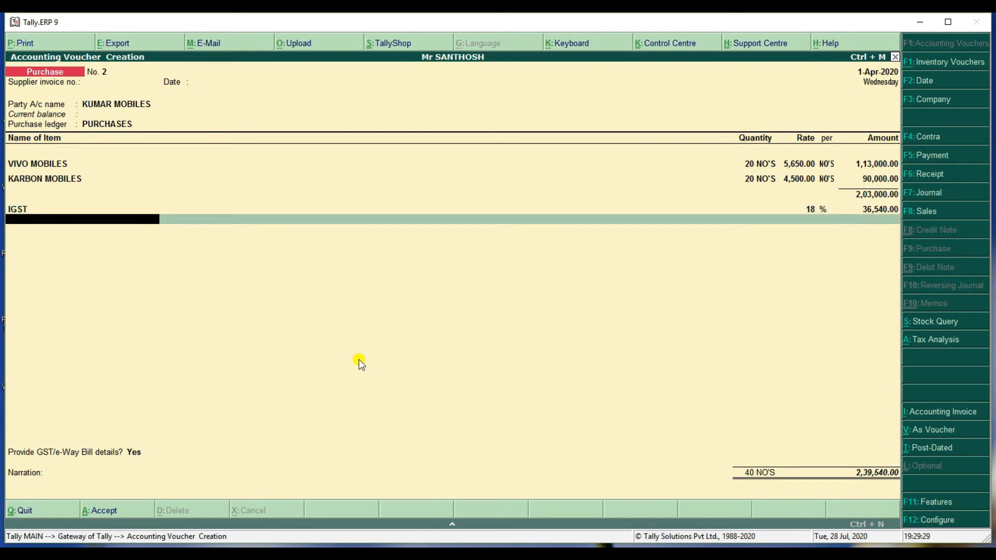
- Finish the ledger list, set Provide GST/e-Way Bill details to No, and save the KUMAR MOBILES purchase without a narration
key(Return)
key(Up)
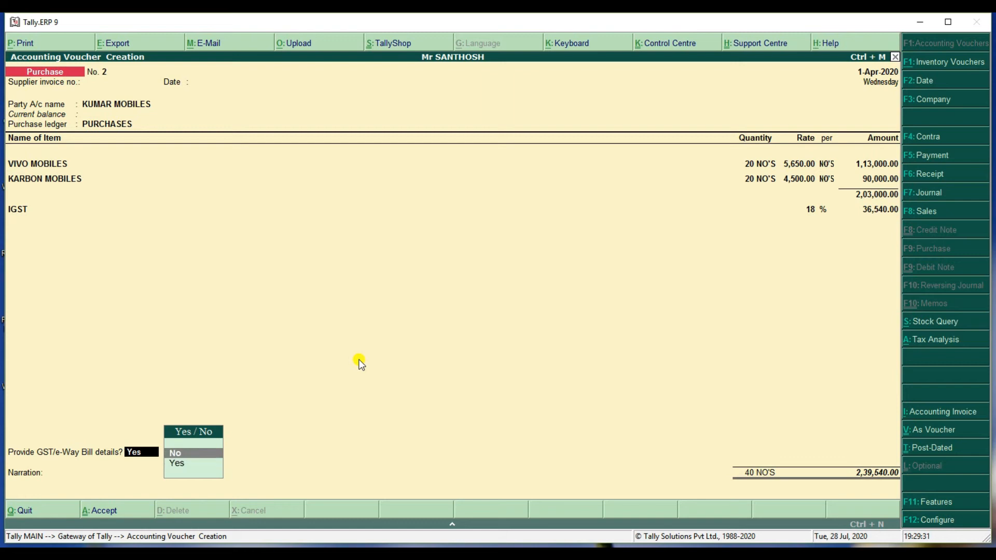
key(Return)
key(Return)
key(Return)
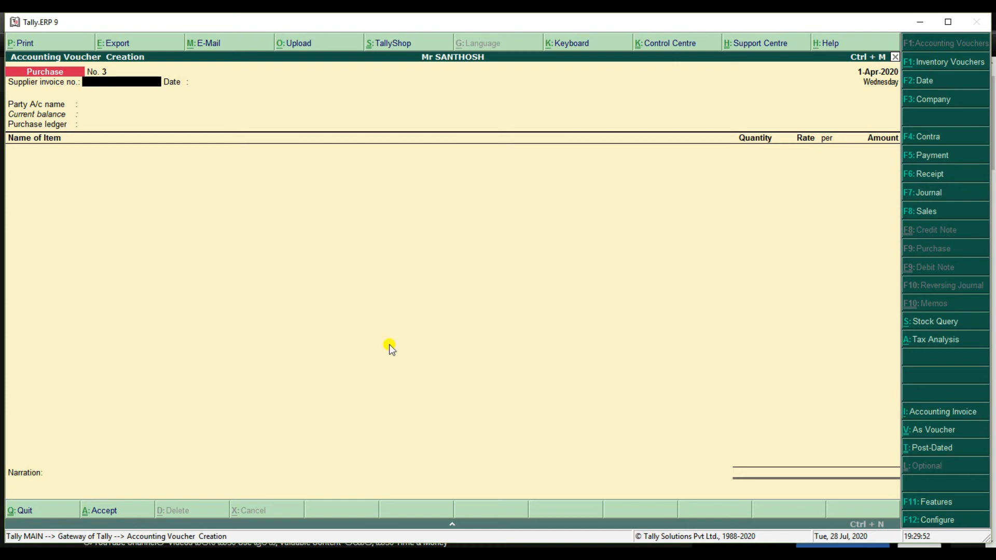
- Start a sales voucher with NAVEEN MOBILES as the party, default party details, and SALES as the sales ledger
key(F8)
key(Return)
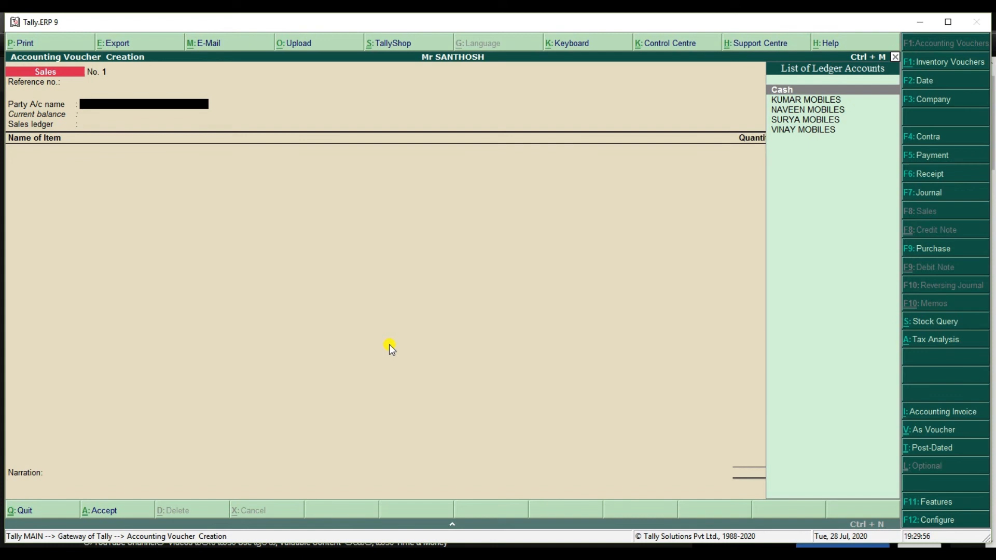
key(Down)
key(Down)
key(Return)
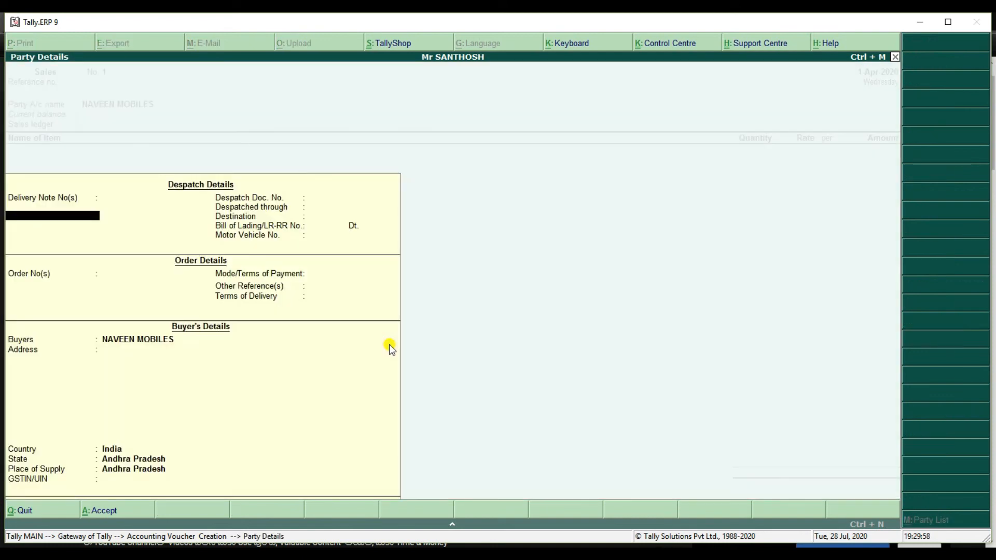
key(Return)
key(Return)
key(Return)
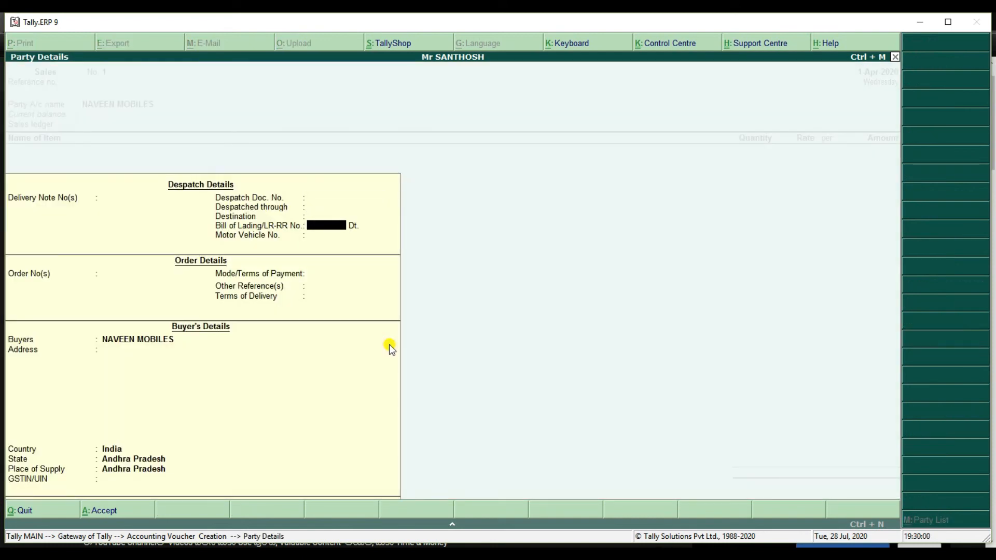
key(ctrl+a)
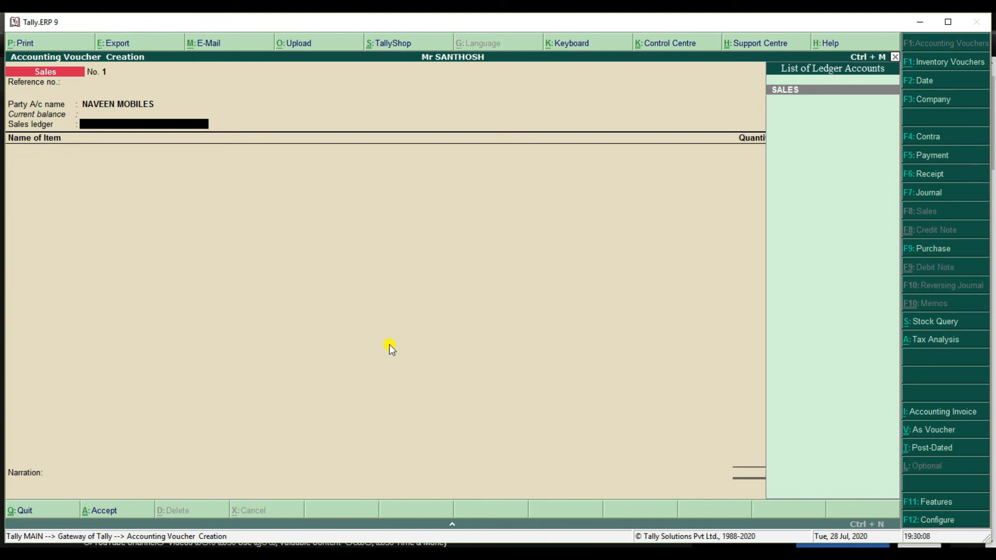
key(Return)
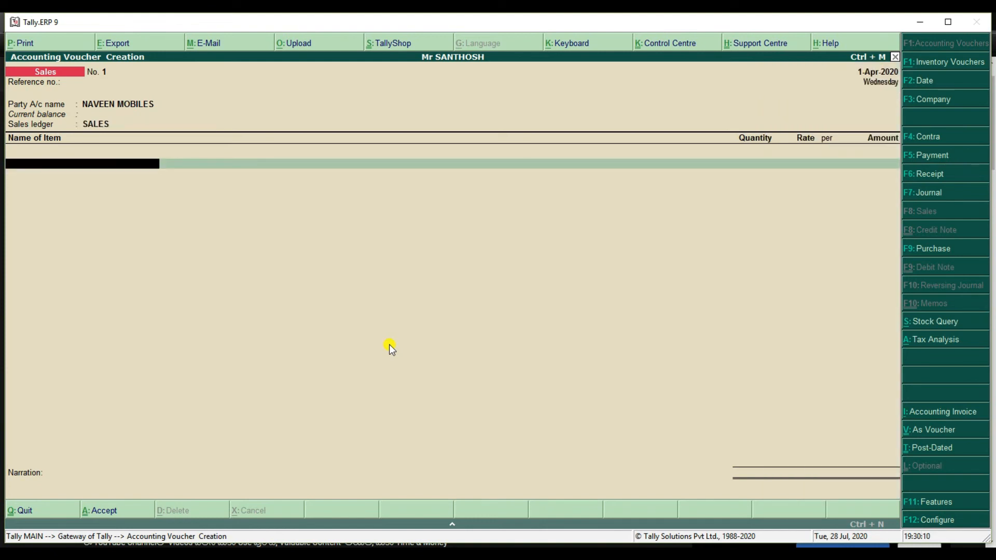
- Add SAMSUNG MOBILES to the NAVEEN MOBILES sale with a quantity of 5 NO'S at a rate of 8,000
text(S)
key(Return)
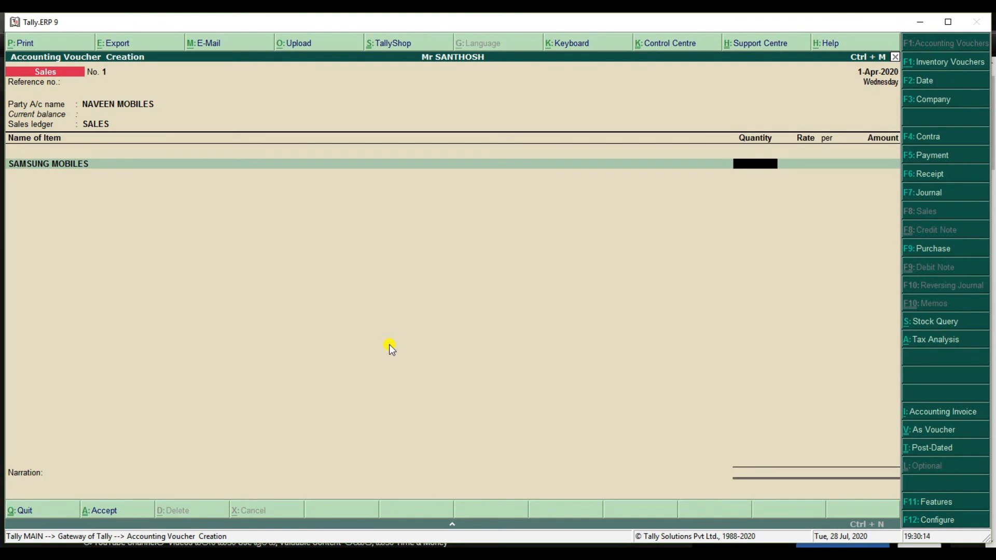
text(5)
key(Return)
text(8000)
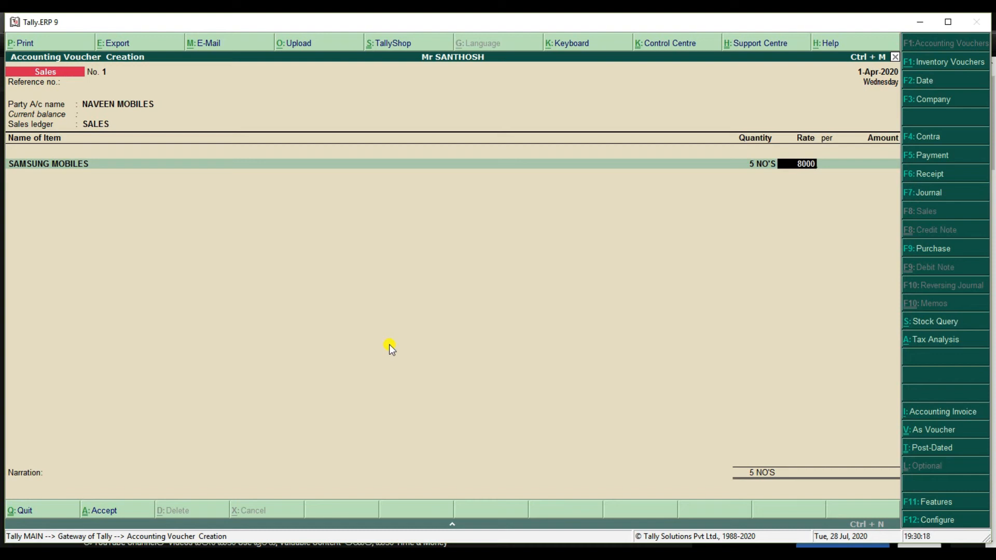
key(Return)
key(Return)
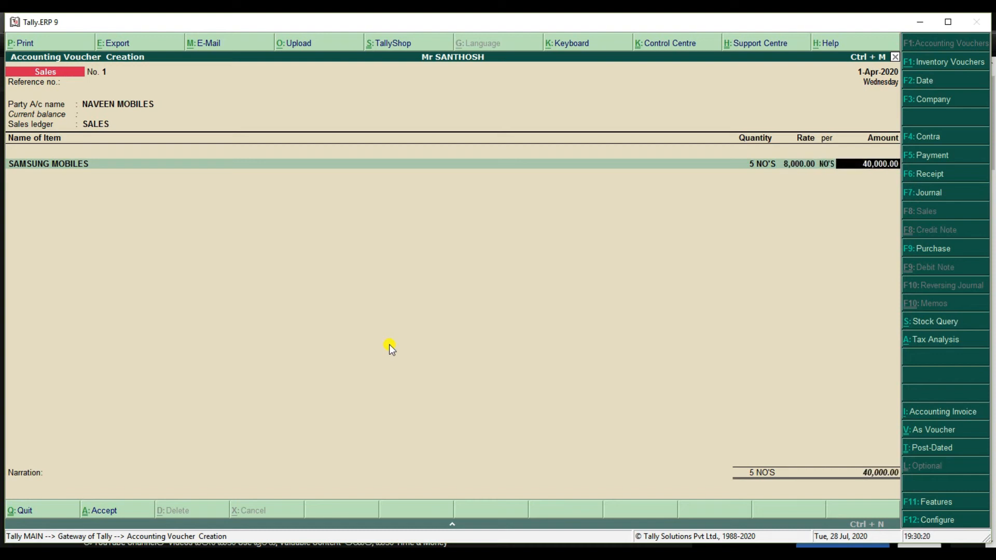
key(Return)
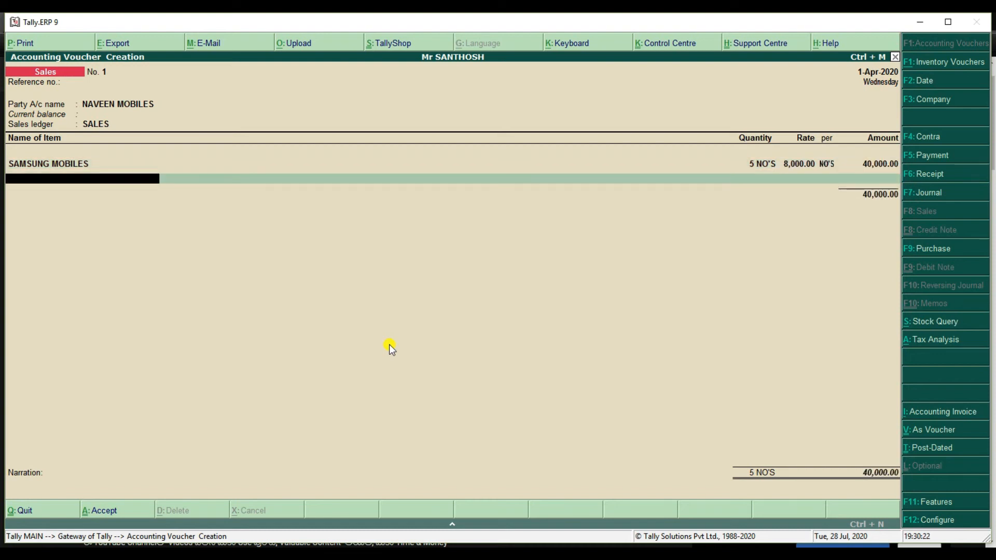
- Add REDMI MOBILES to the NAVEEN MOBILES sale with a quantity of 10 NO'S at a rate of 7,500
text(redm)
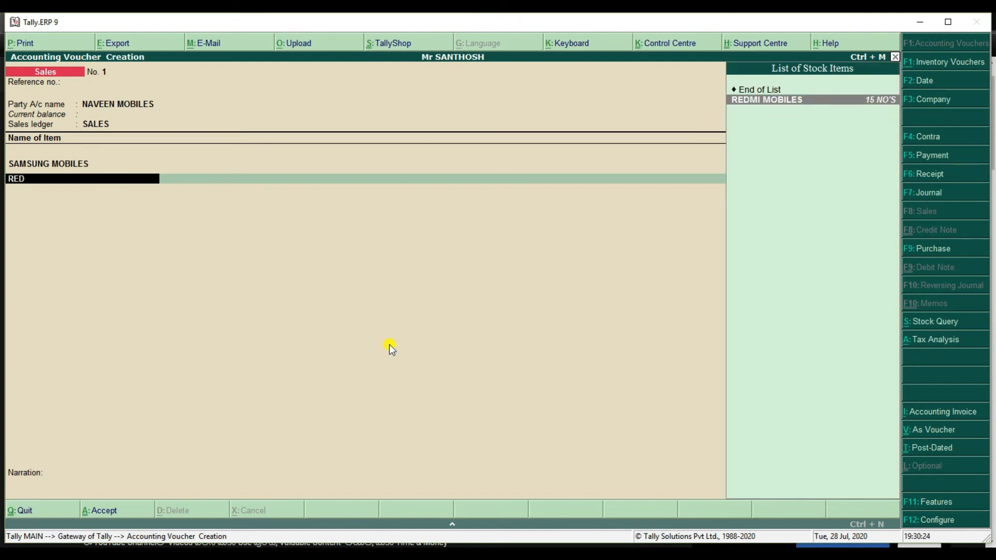
key(Return)
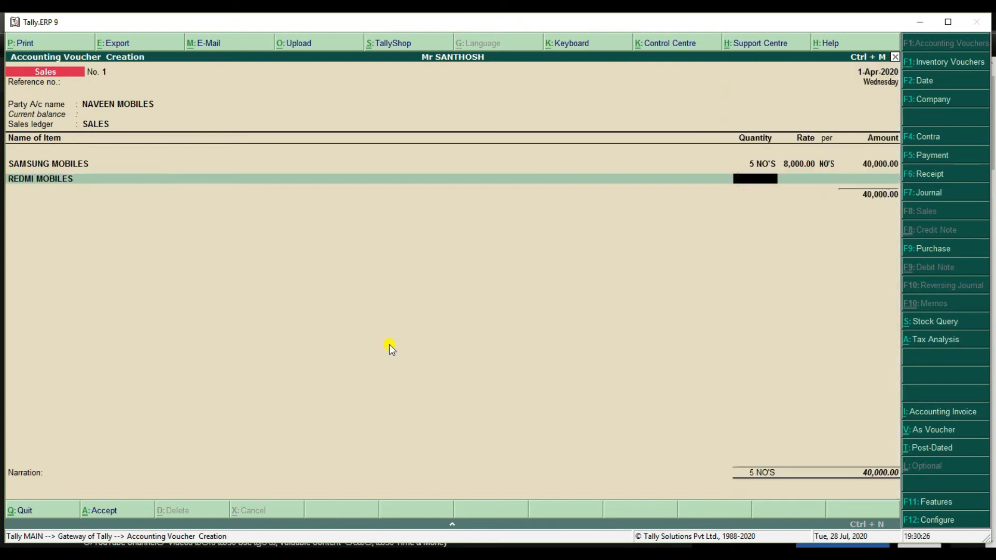
text(10)
key(Return)
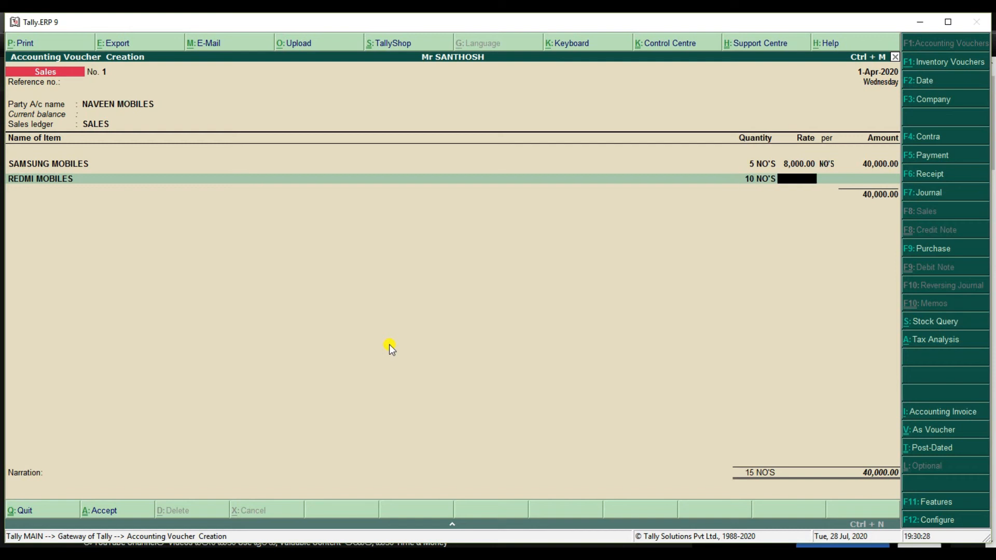
text(7500)
key(Return)
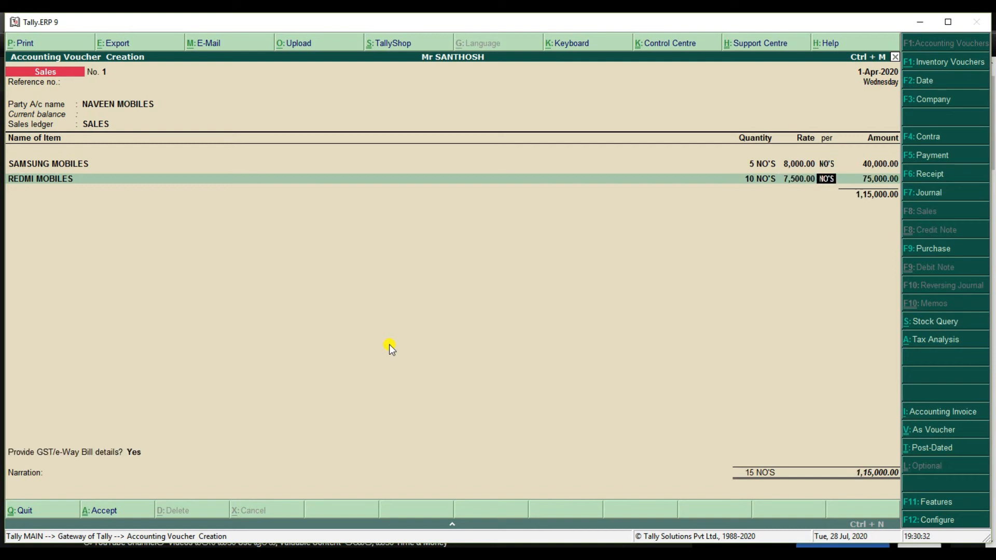
key(Return)
key(Return)
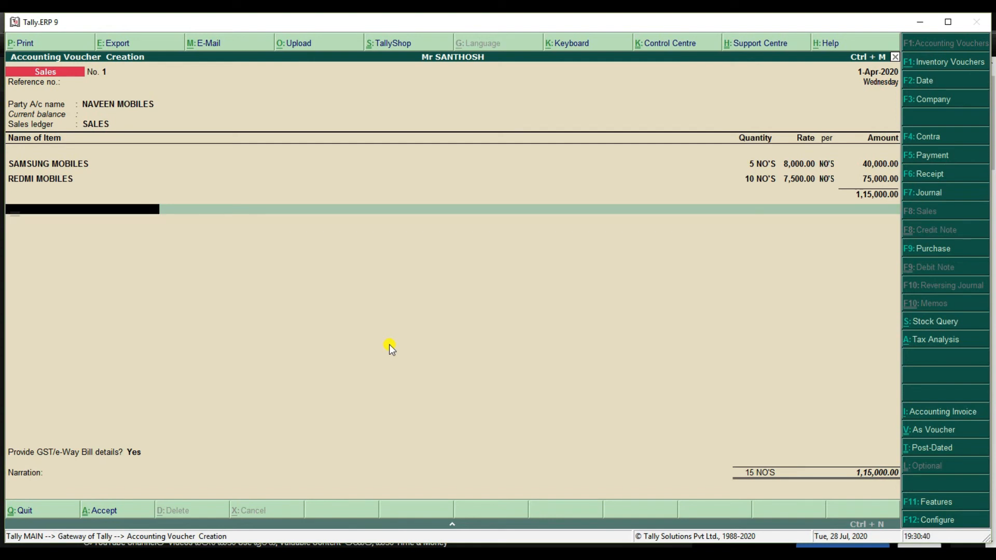
- End the item list and add the CGST and SGST ledgers with their calculated tax amounts to the NAVEEN MOBILES sale
key(Return)
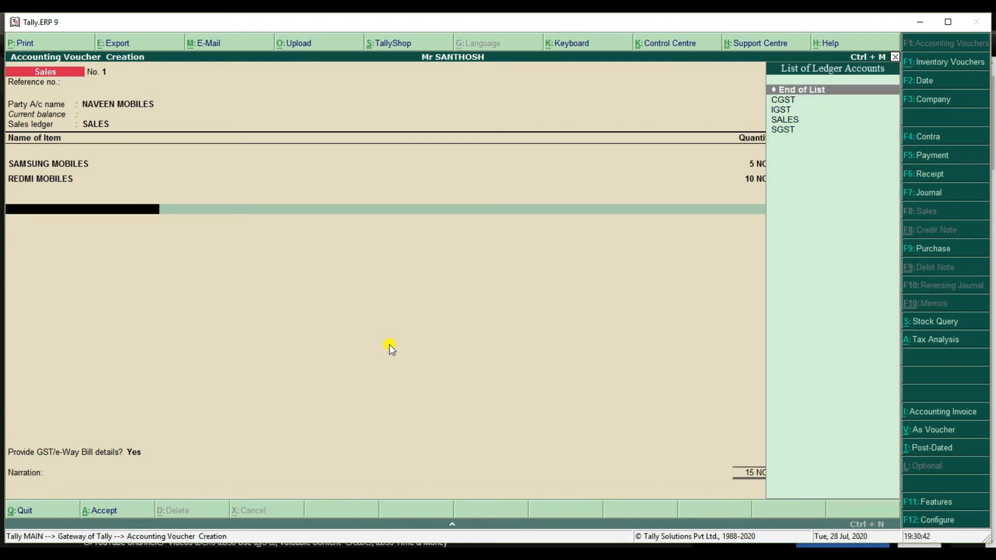
key(Down)
key(Return)
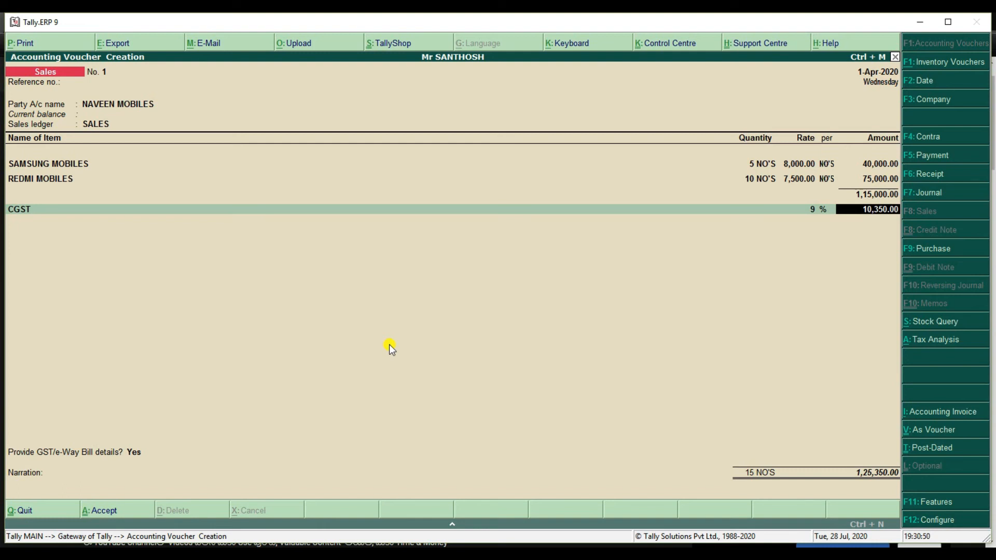
key(Return)
text(S)
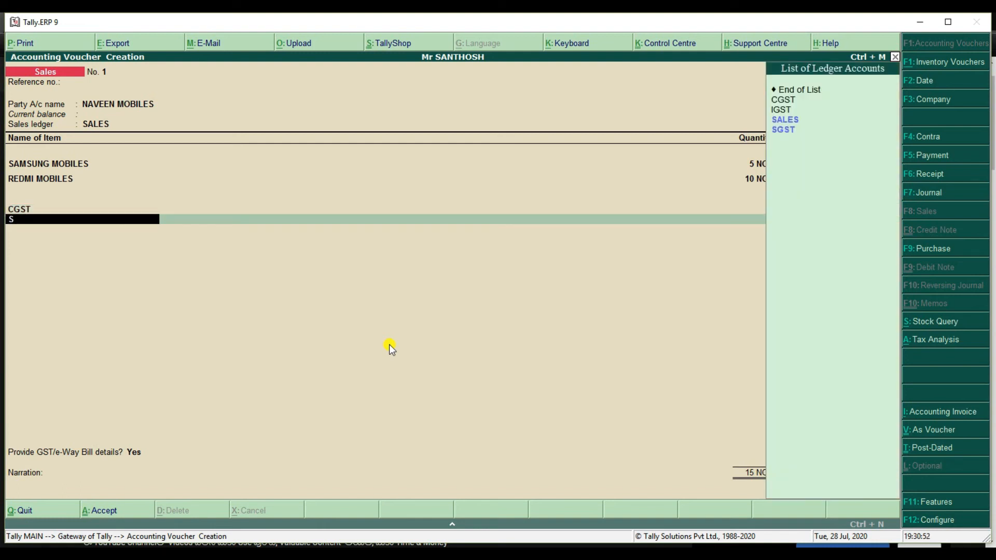
key(Down)
key(Return)
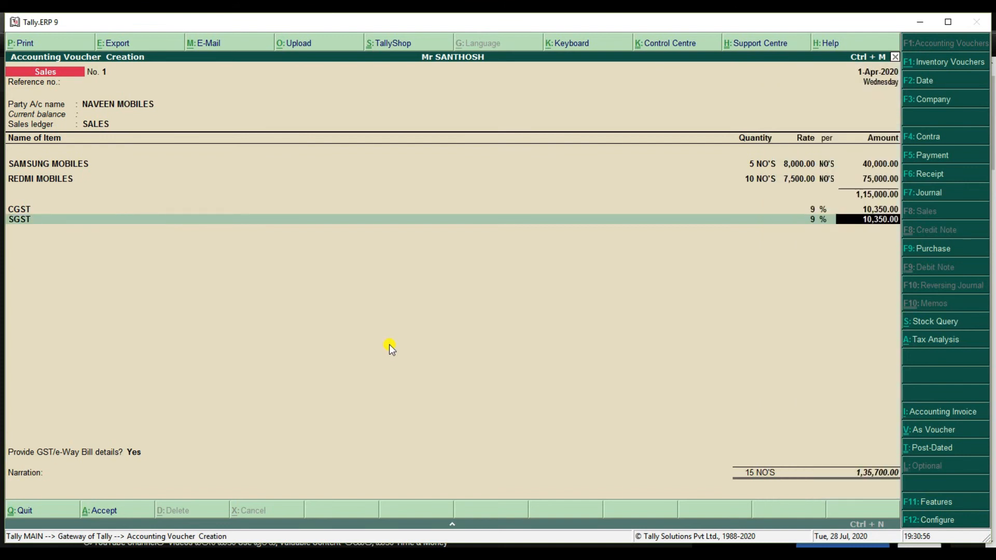
key(Return)
- Finish the ledger list, set Provide GST/e-Way Bill details to No, and save the NAVEEN MOBILES sale without a narration
key(Return)
key(Up)
key(Return)
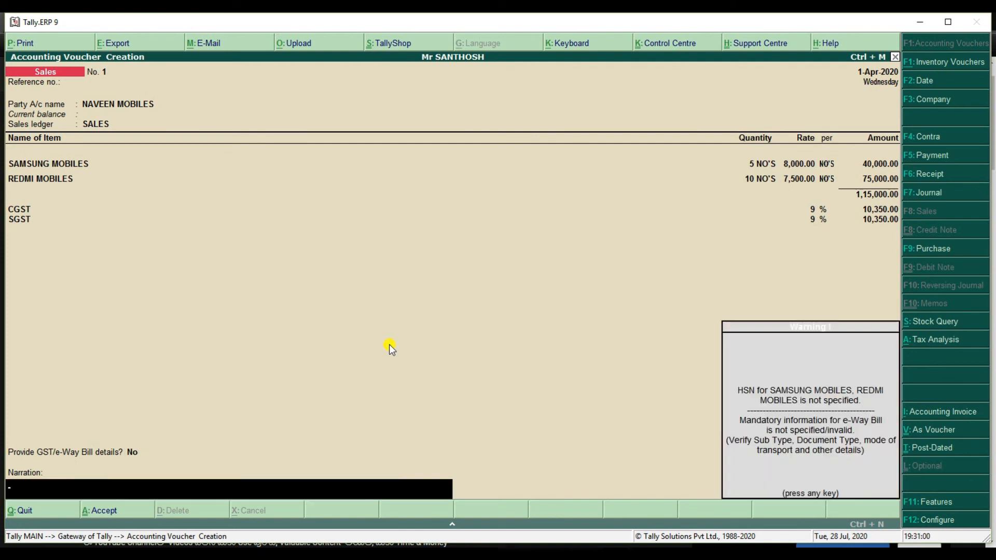
key(Return)
key(Return)
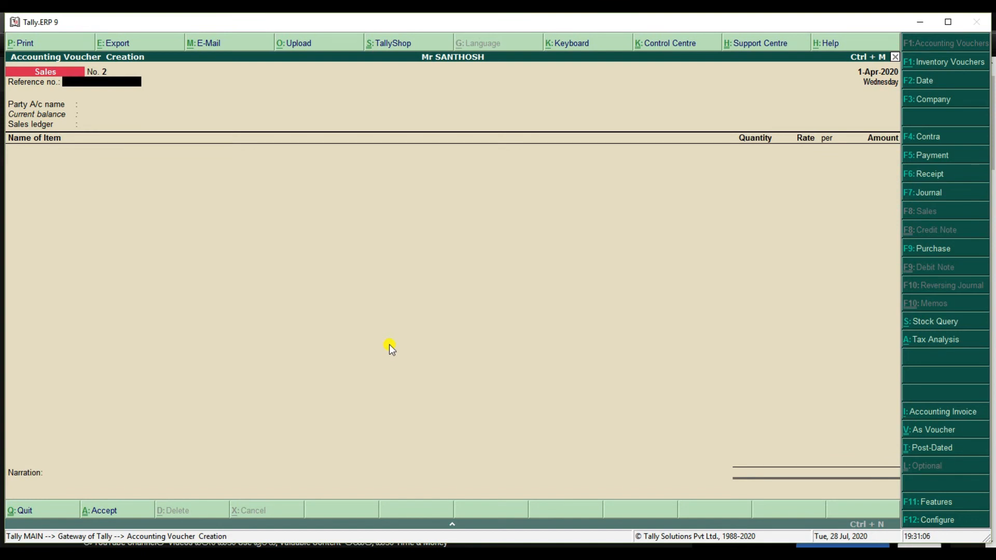
- Fill in the second sales voucher with SURYA MOBILES as the party, default party details, and SALES as the sales ledger
key(Return)
key(Down)
key(Down)
key(Down)
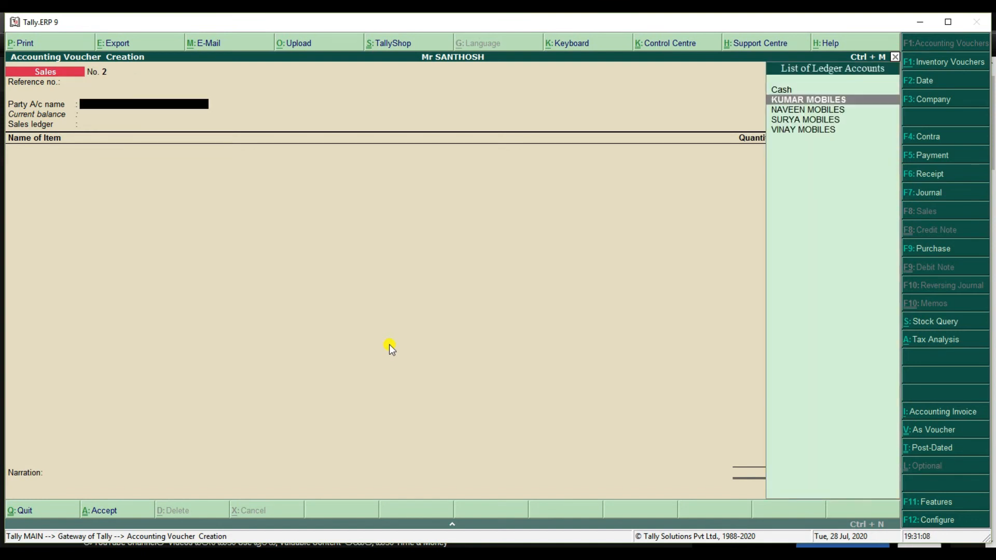
key(Return)
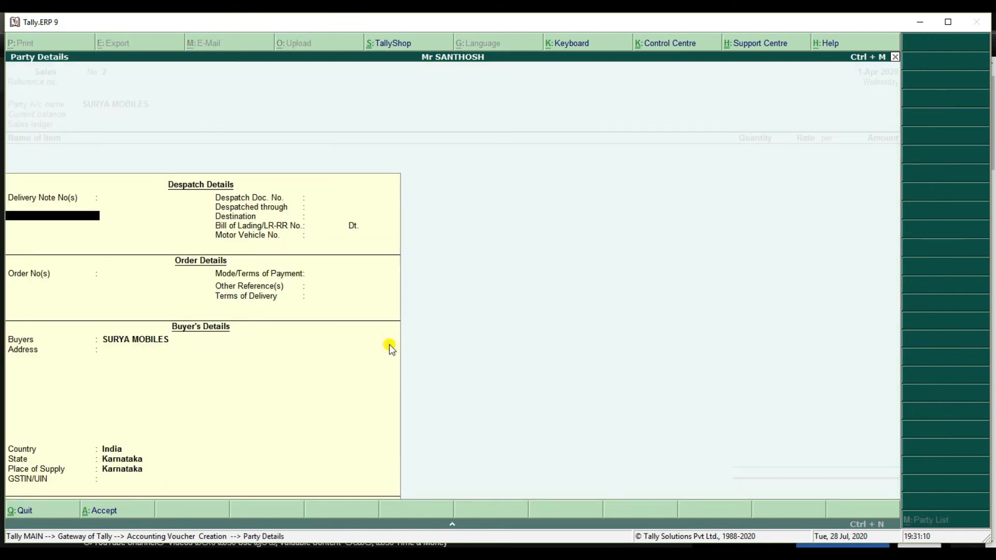
key(ctrl+a)
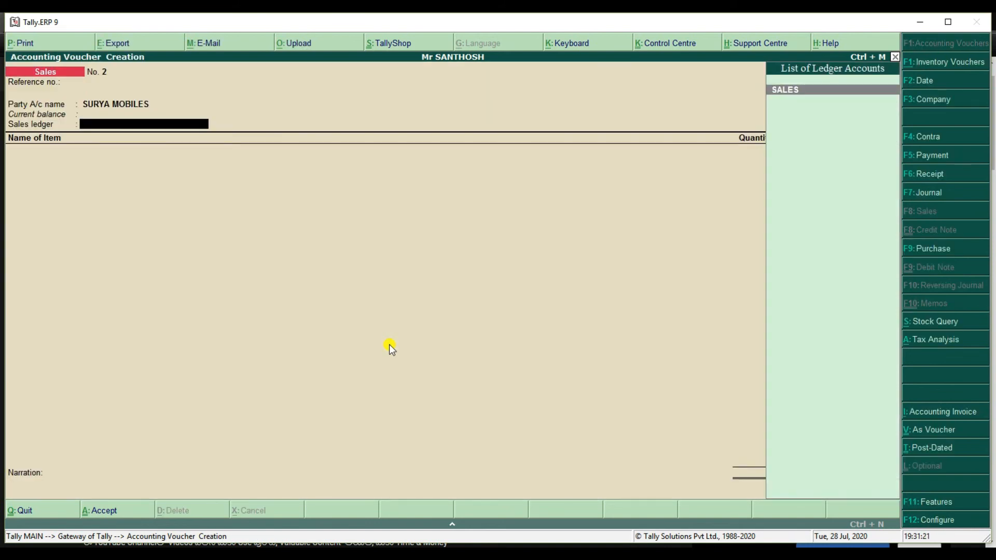
key(Return)
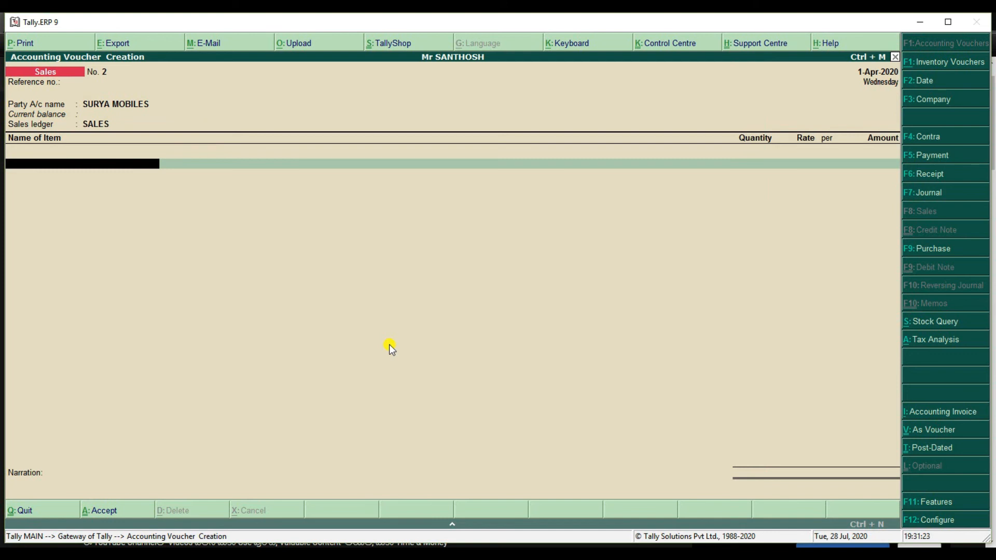
- Add VIVO MOBILES to the SURYA MOBILES sale with a quantity of 10 NO'S at a rate of 6,500
text(V)
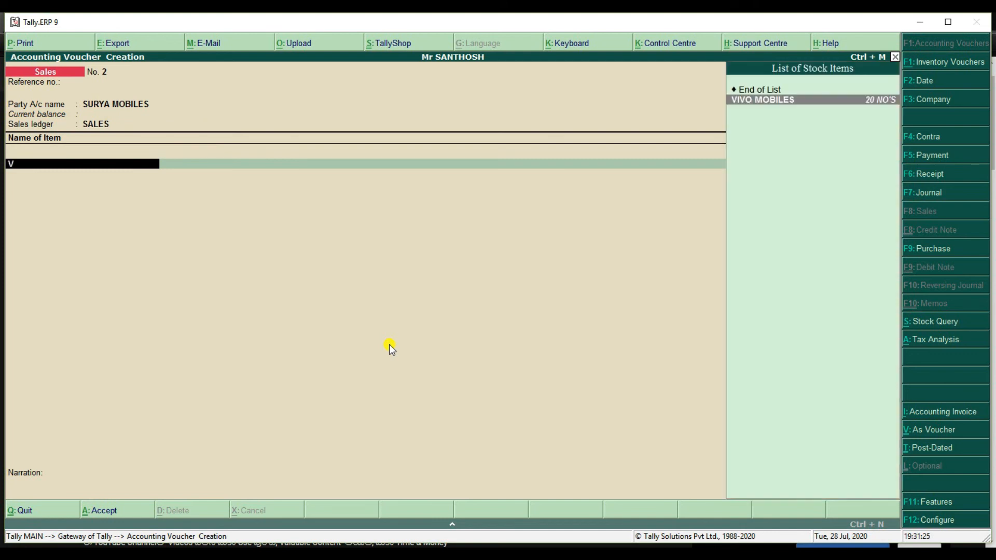
key(Return)
text(10)
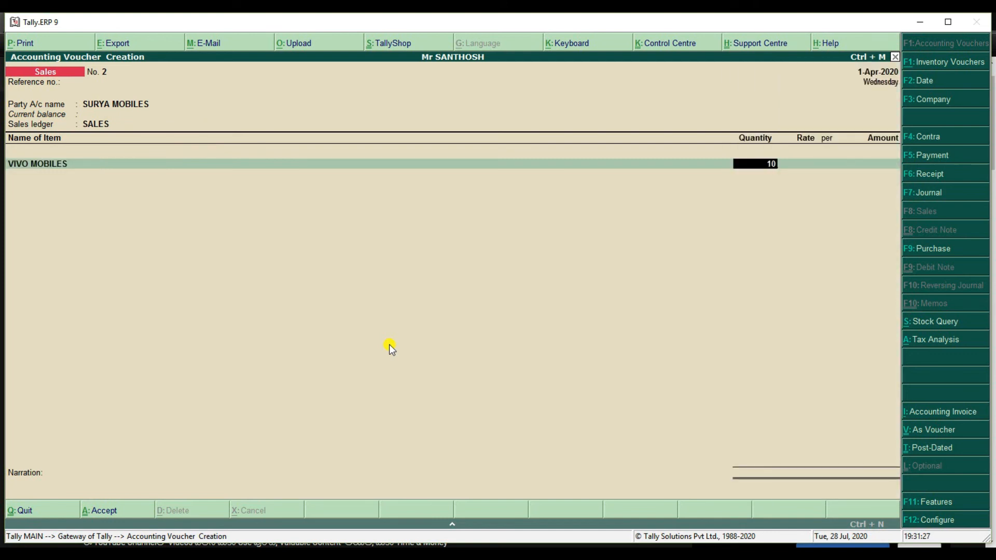
key(Return)
text(6500)
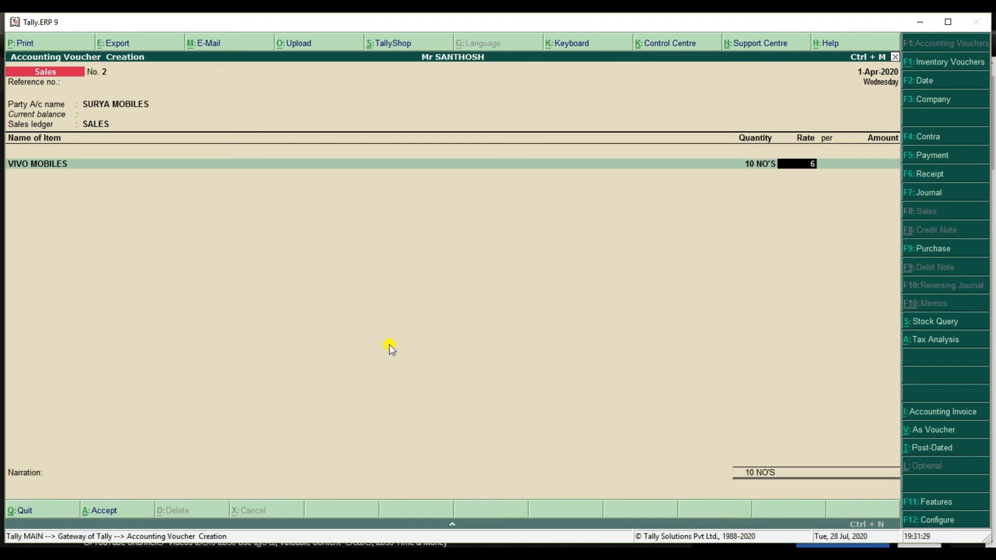
key(Return)
key(Return)
key(Return)
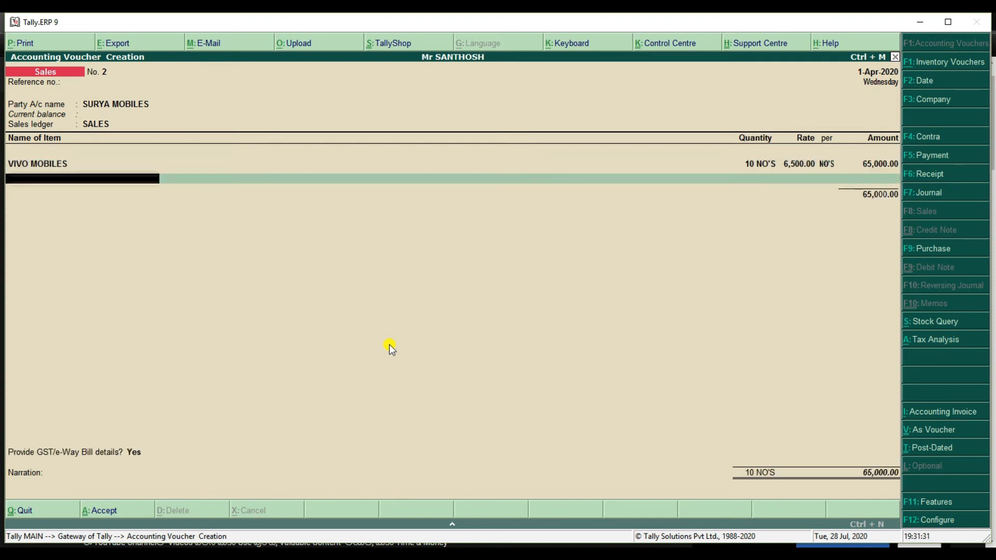
- Add KARBON MOBILES to the SURYA MOBILES sale with a quantity of 10 NO'S at a rate of 5,500
text(K)
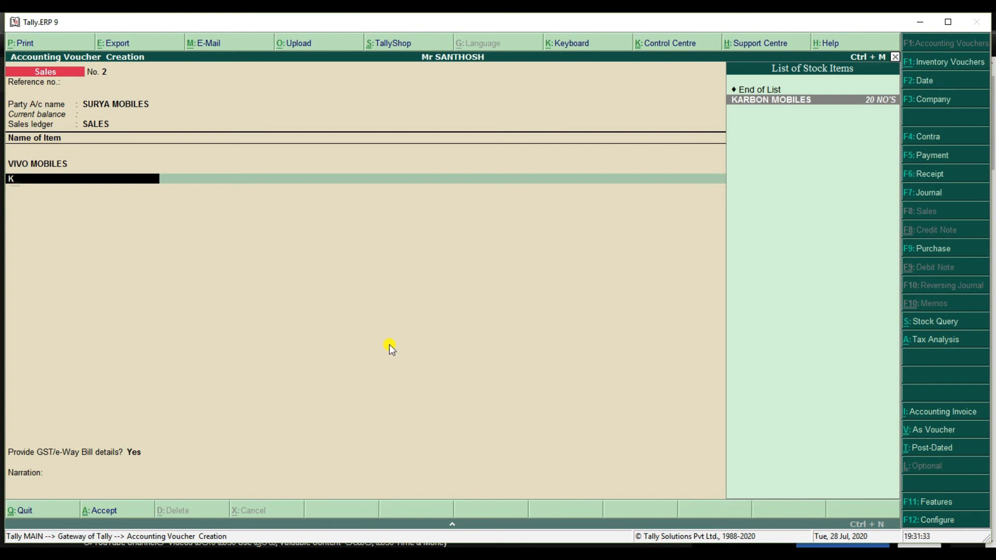
key(Return)
text(10)
key(Return)
text(5)
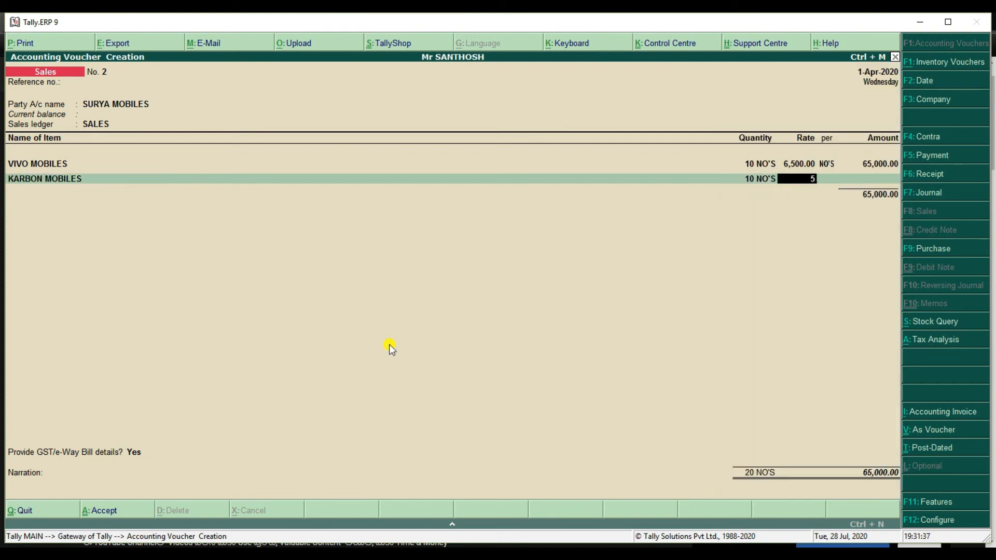
text(,500)
key(Return)
key(Return)
key(Return)
- Add REDMI MOBILES to the SURYA MOBILES sale with a quantity of 5 NO'S at a rate of 8,000
text(RE)
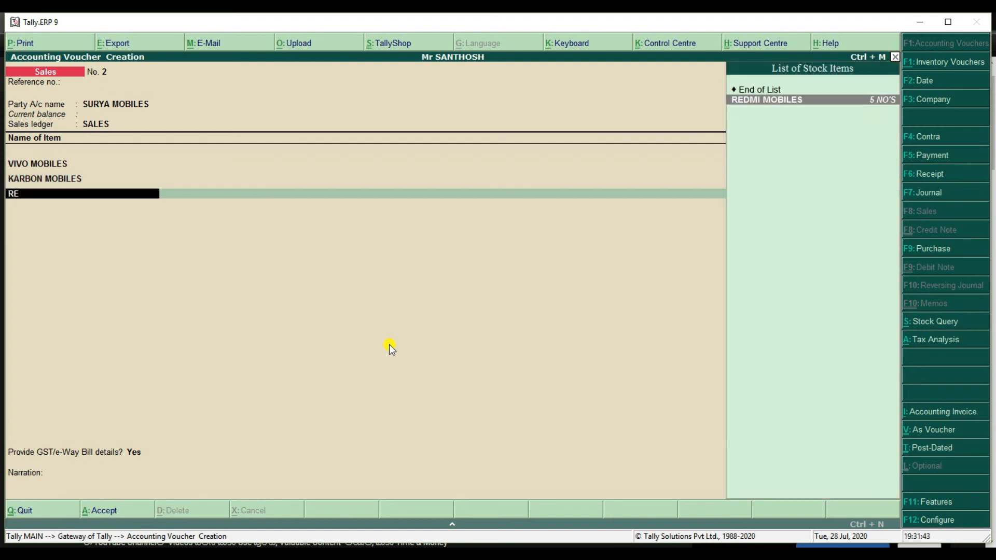
key(Return)
text(5)
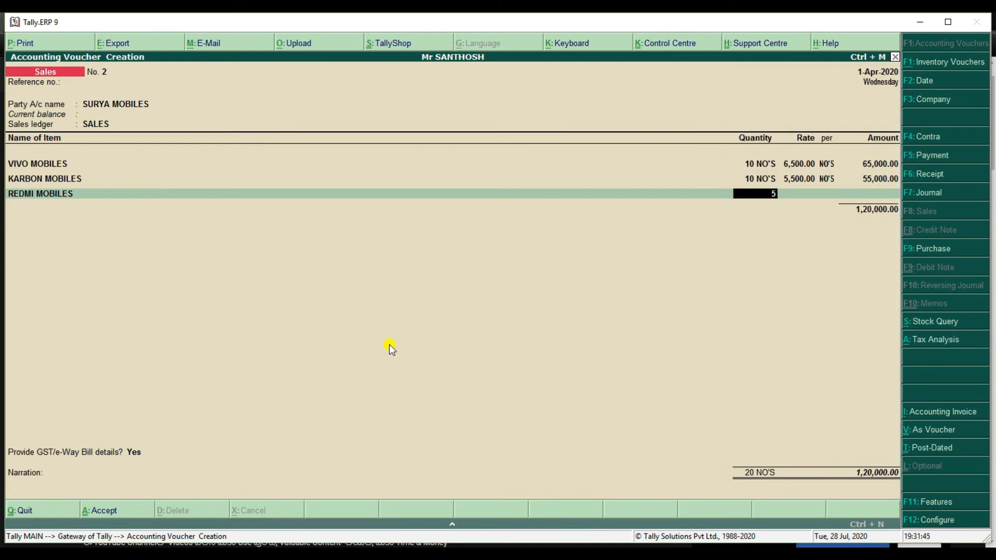
key(Return)
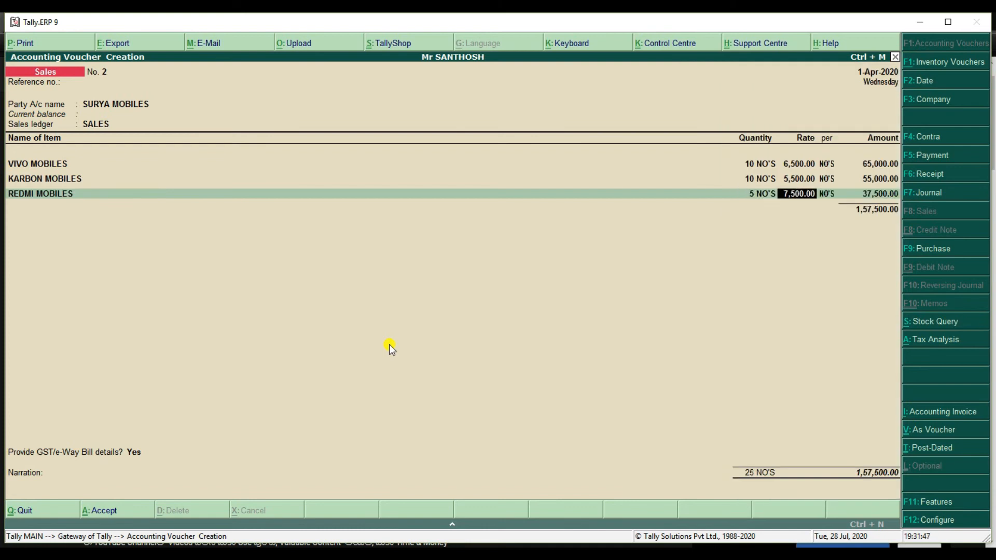
text(8,)
text(000)
key(Return)
key(Return)
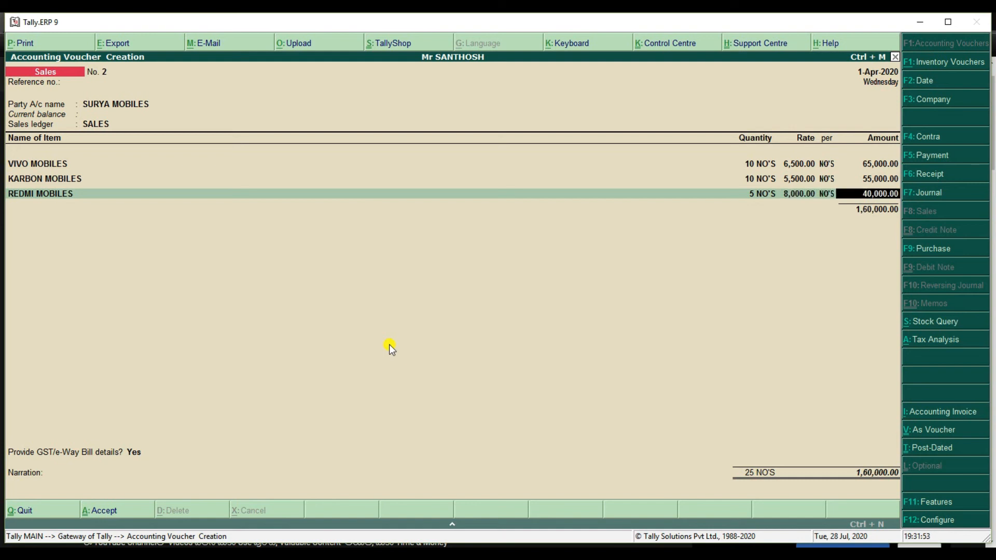
key(Return)
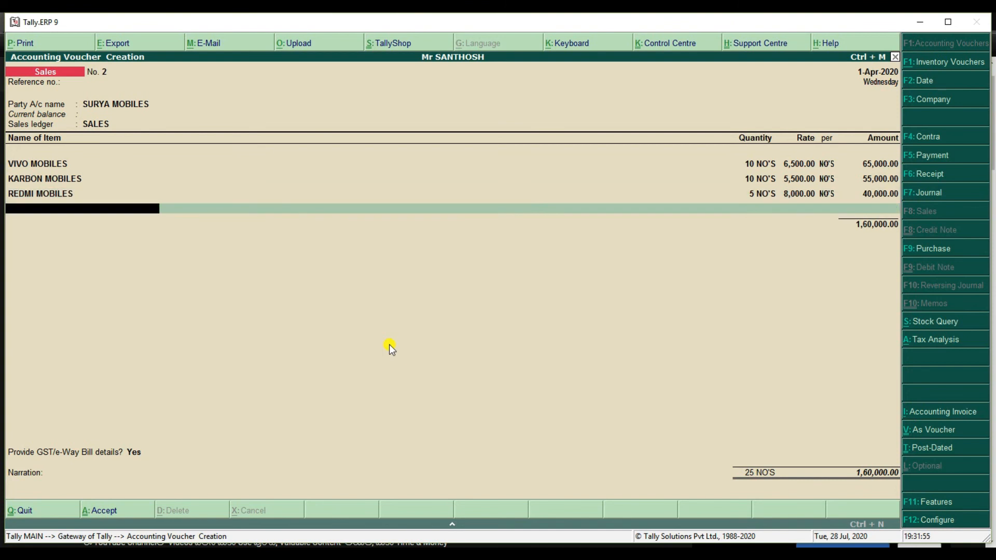
- End the item list and add the IGST ledger with its calculated tax amount to the SURYA MOBILES sale
key(Return)
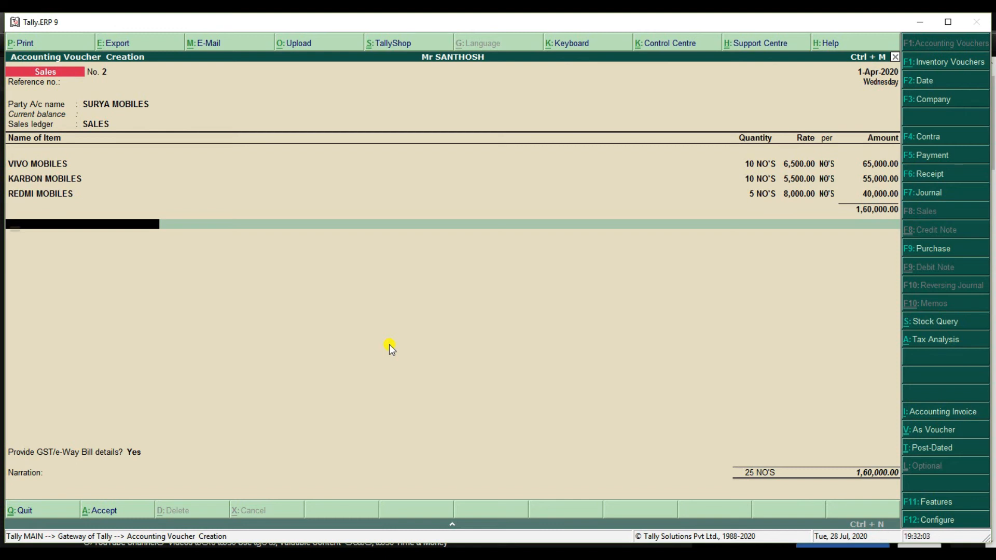
key(Return)
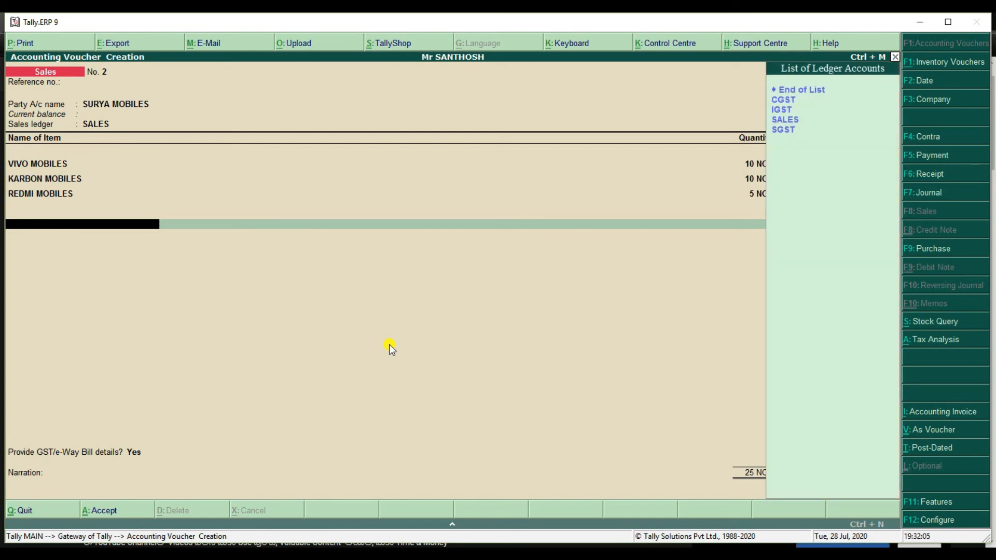
key(Down)
key(Down)
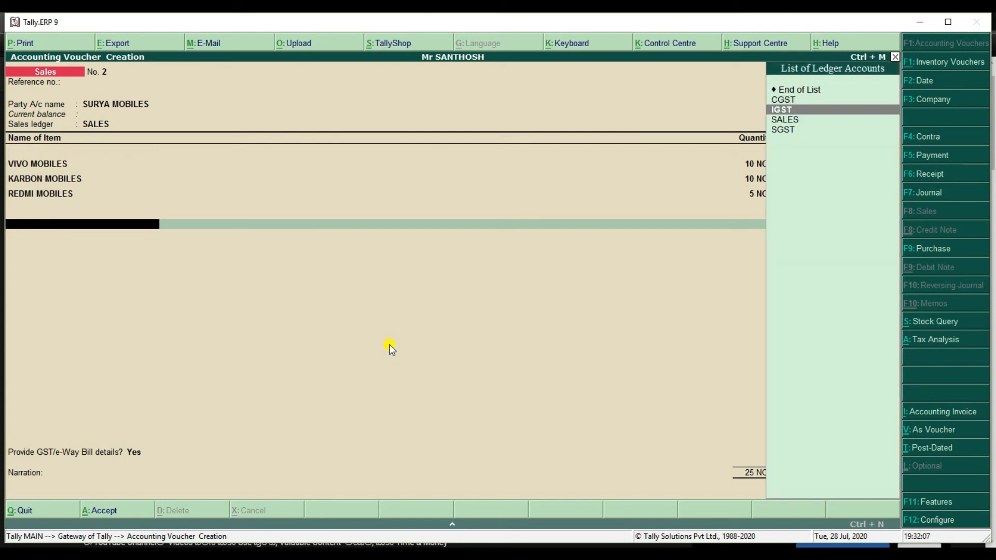
key(Return)
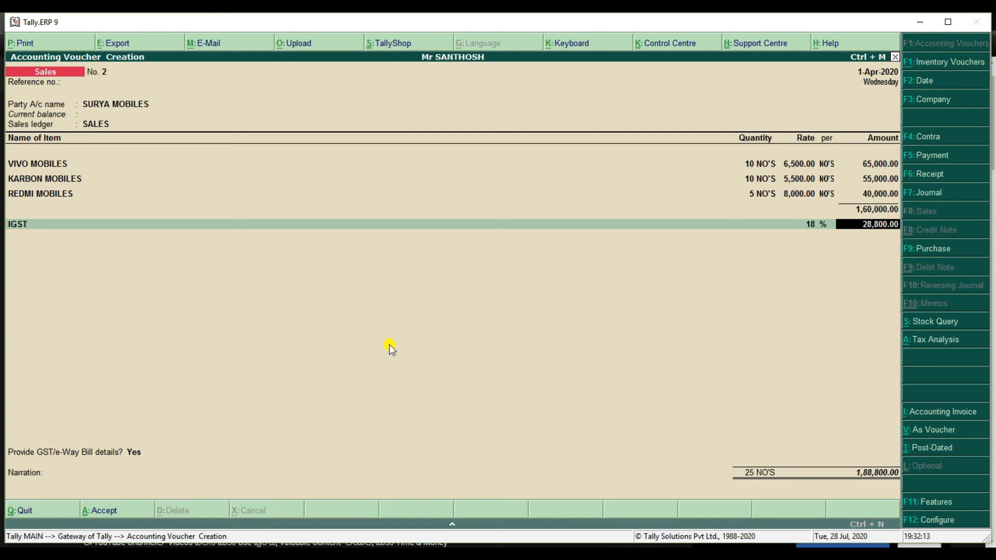
key(Return)
- Finish the ledger list, set Provide GST/e-Way Bill details to No, and save the SURYA MOBILES sale without a narration
key(Return)
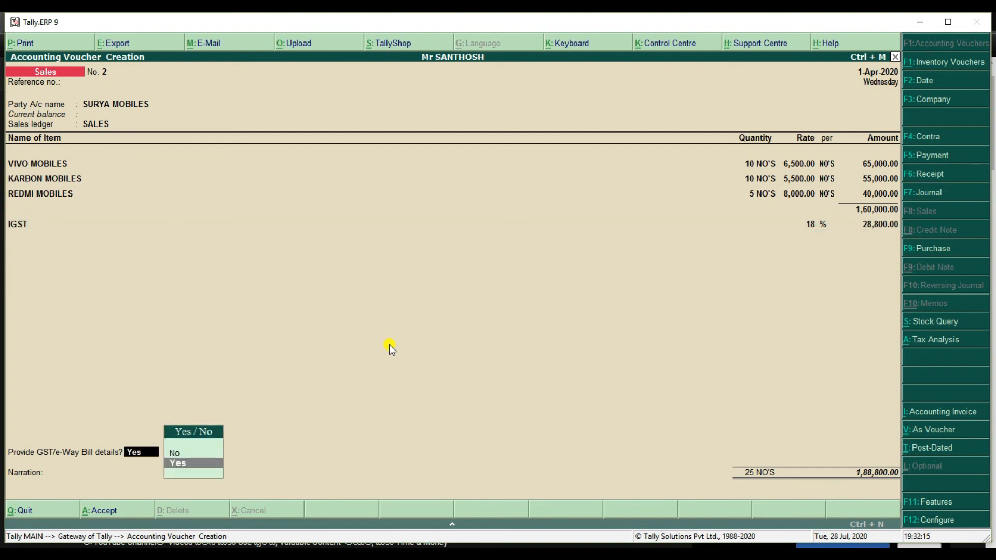
key(Up)
key(Return)
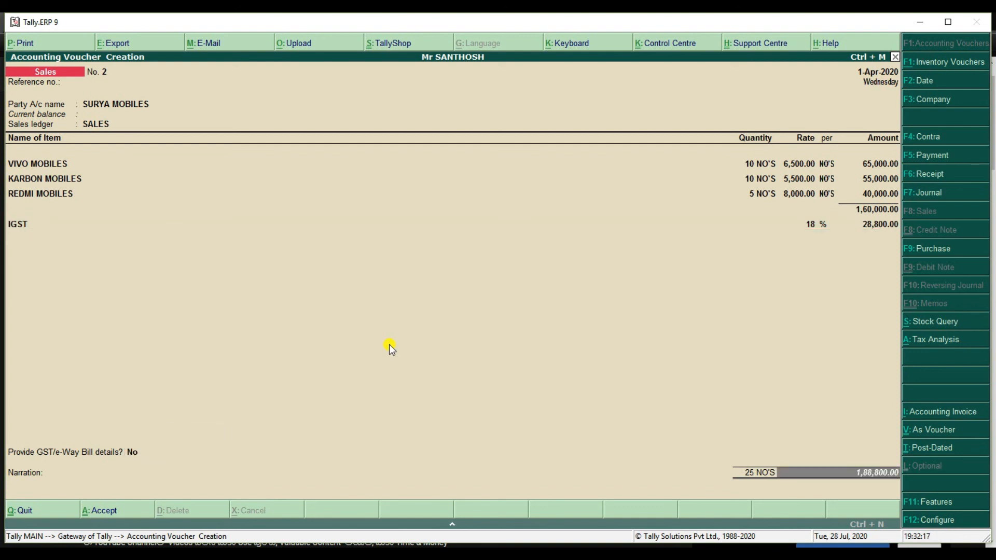
key(Return)
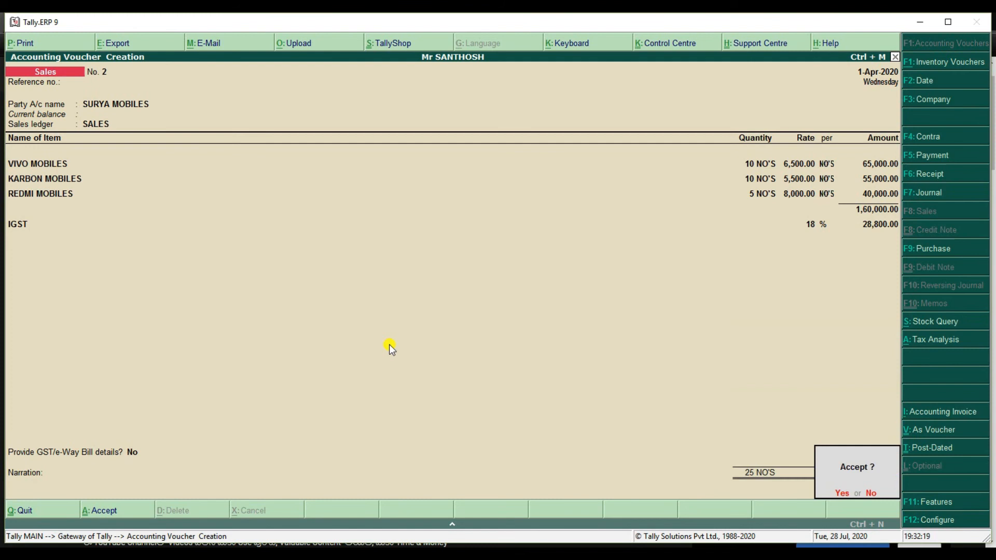
key(Return)
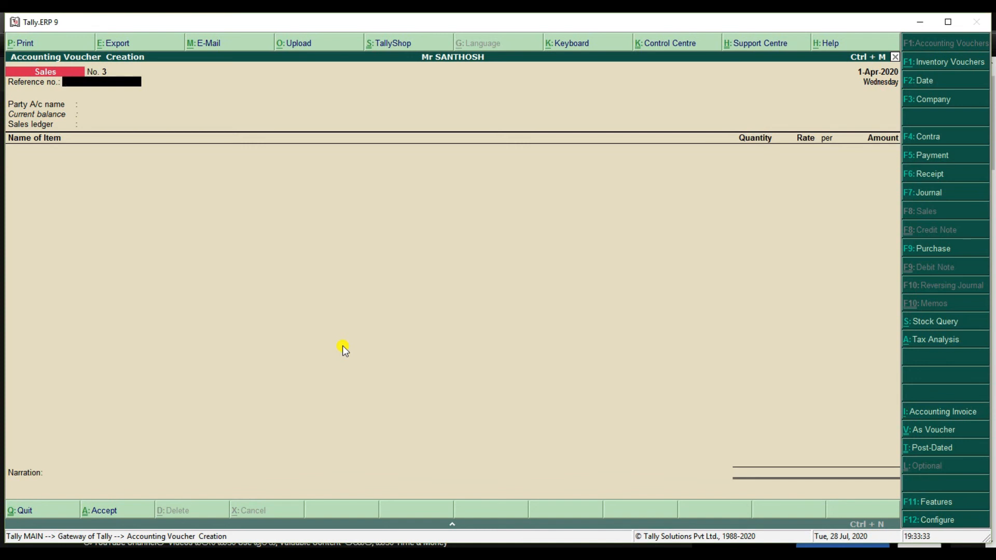
- Record a payment voucher from Cash to VINAY MOBILES for 2,03,550 and save it without a narration
key(F5)
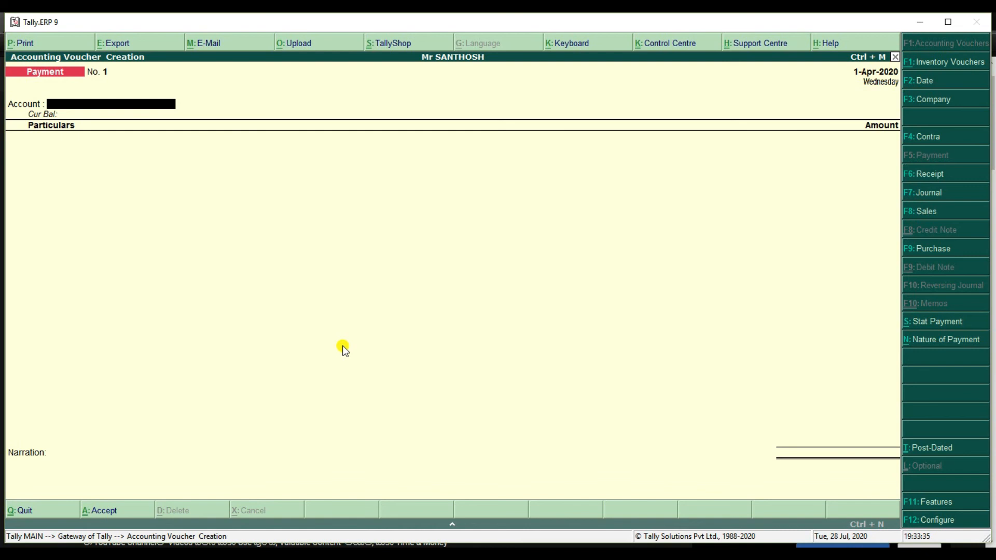
key(Return)
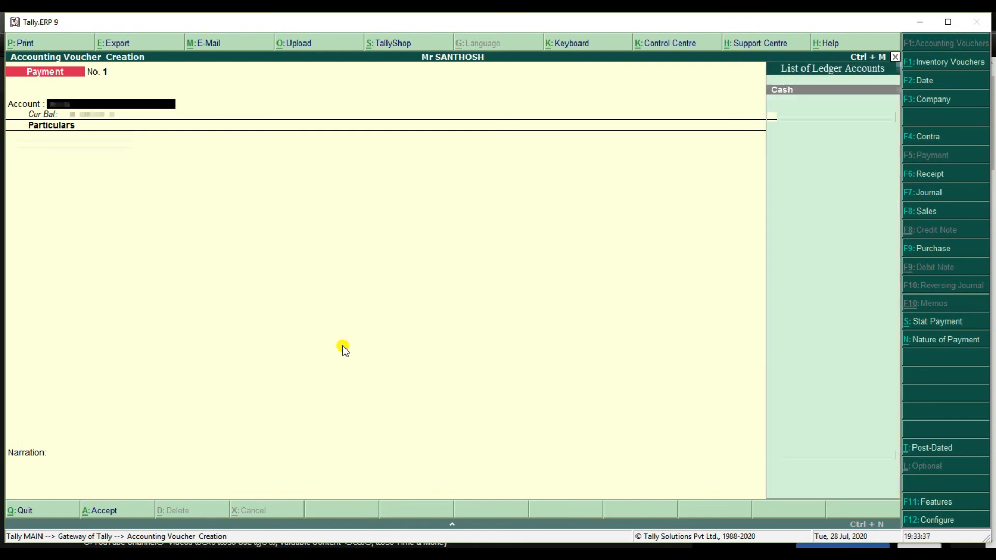
text(v)
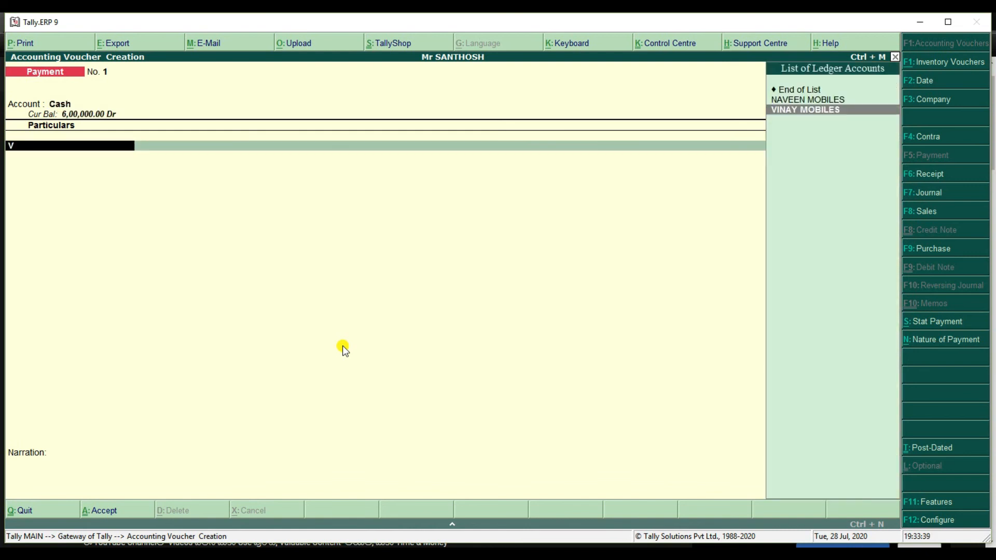
key(Return)
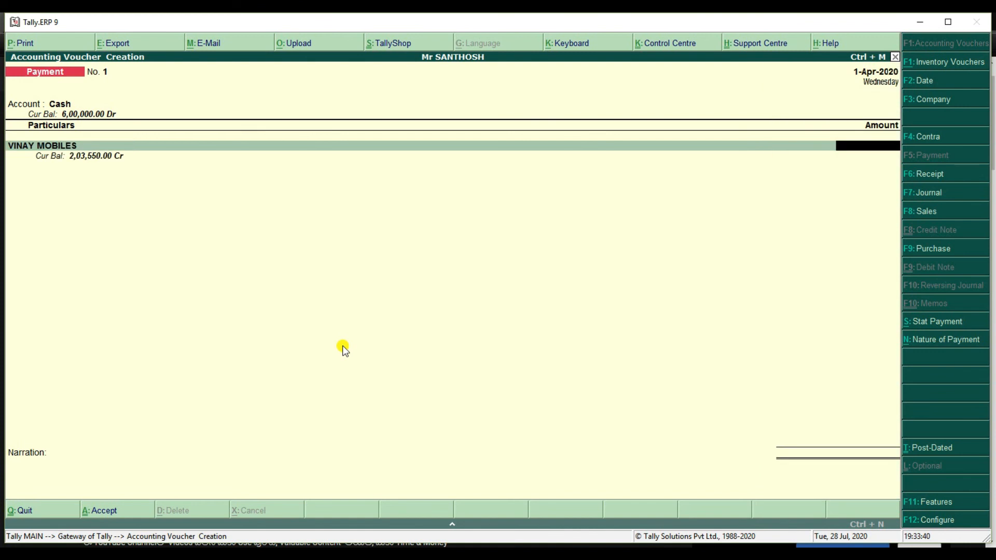
text(2055)
key(Return)
key(Return)
key(Return)
key(Return)
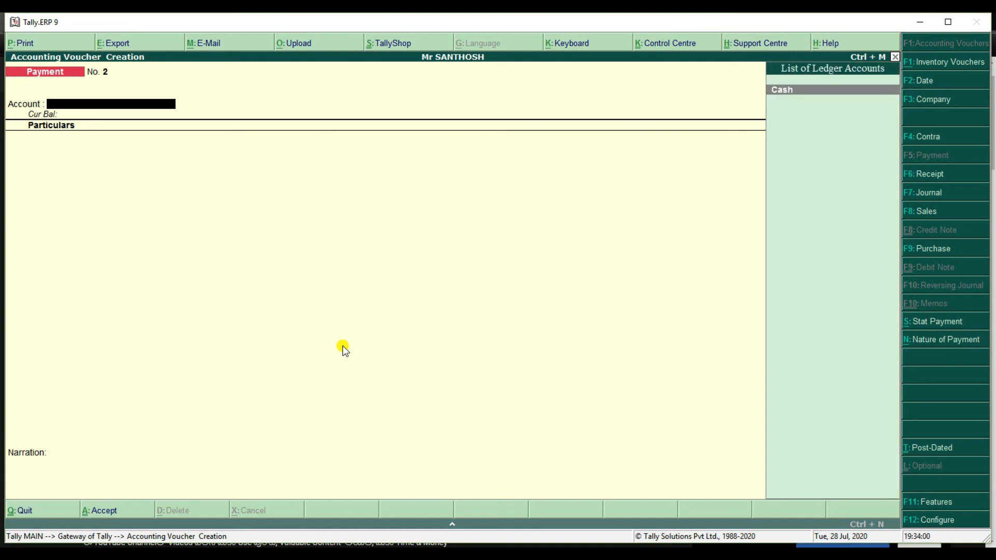
- Record a second payment voucher from Cash to KUMAR MOBILES for 2,39,540 and save it without a narration
key(Return)
text(k)
key(Return)
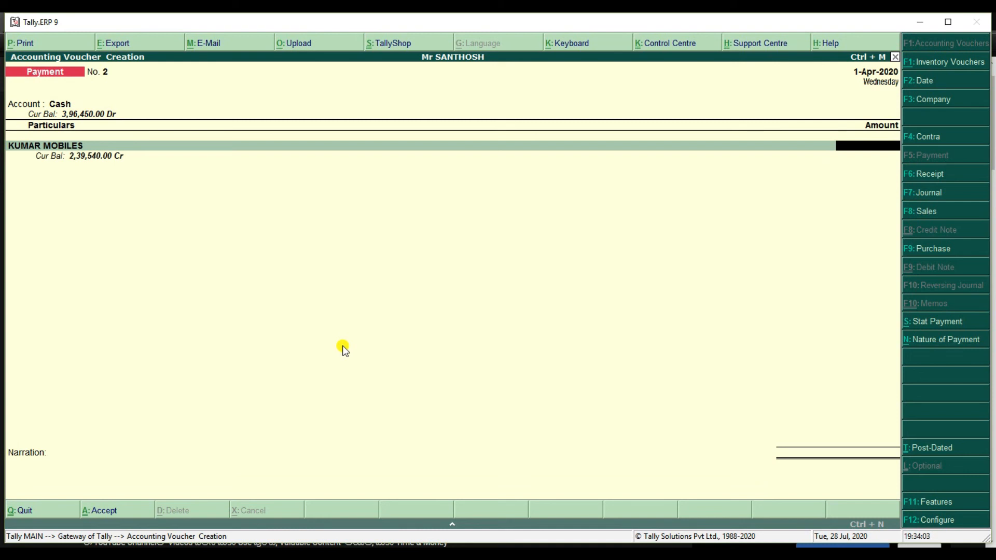
text(2)
text(39)
text(540)
key(Return)
key(Return)
key(Return)
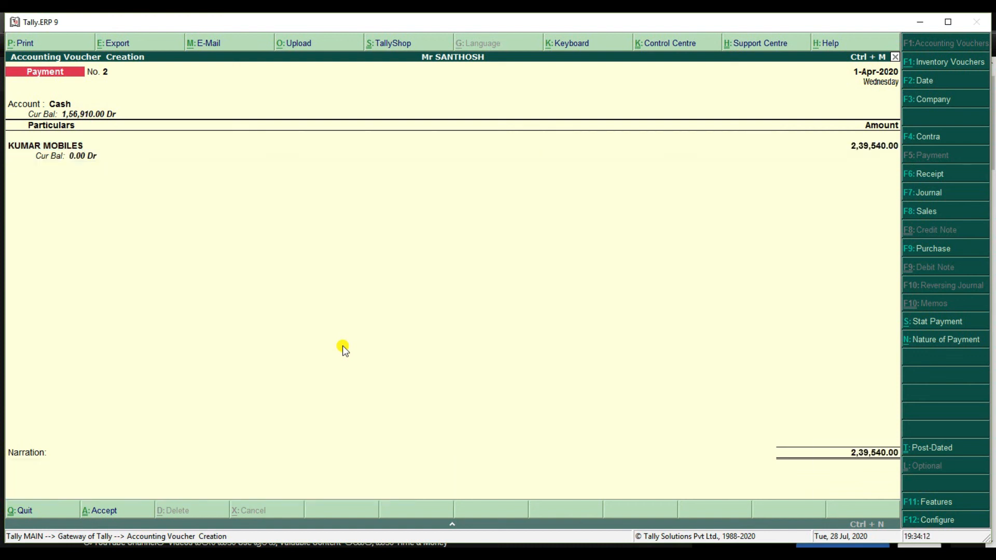
key(Return)
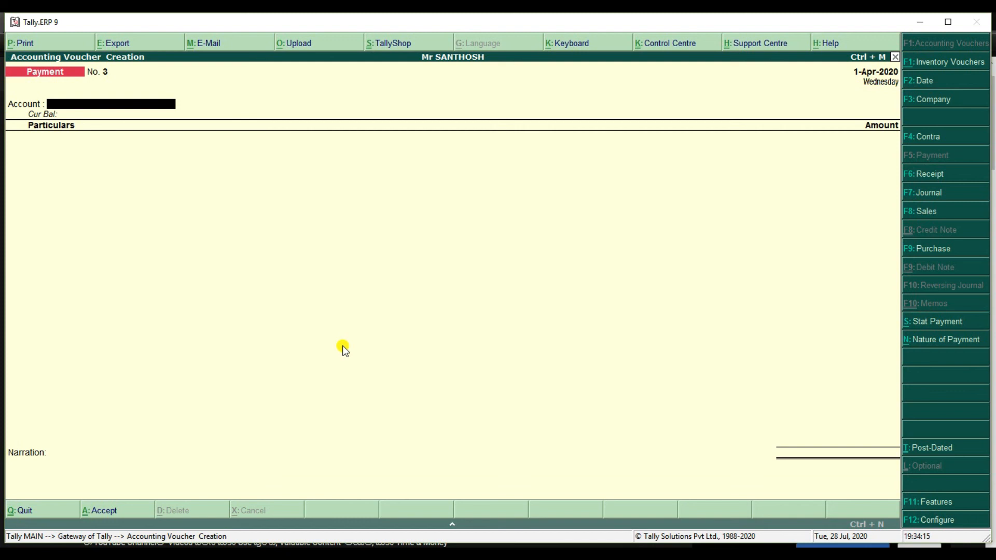
- Record a receipt voucher into Cash from NAVEEN MOBILES for 1,35,700 and save it without a narration
key(F6)
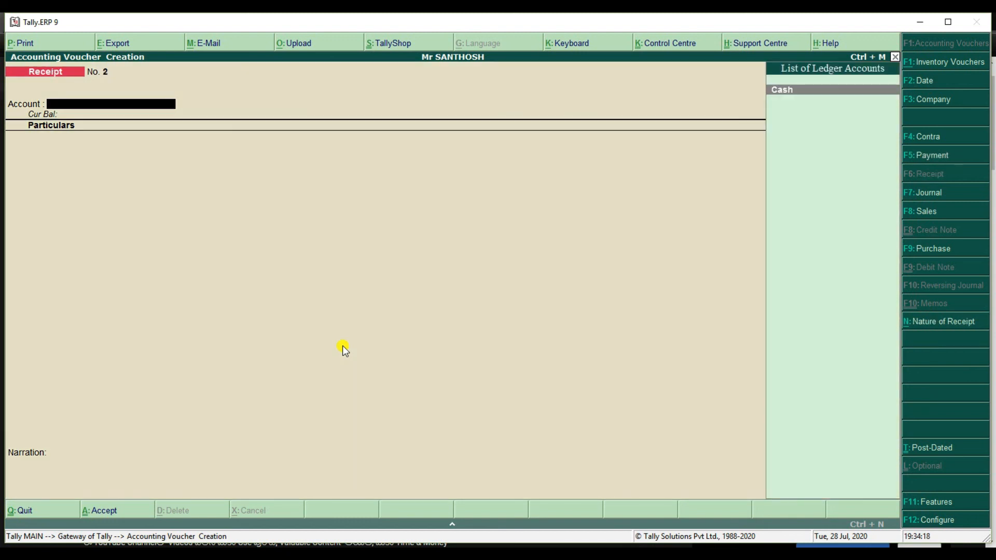
key(Return)
text(n)
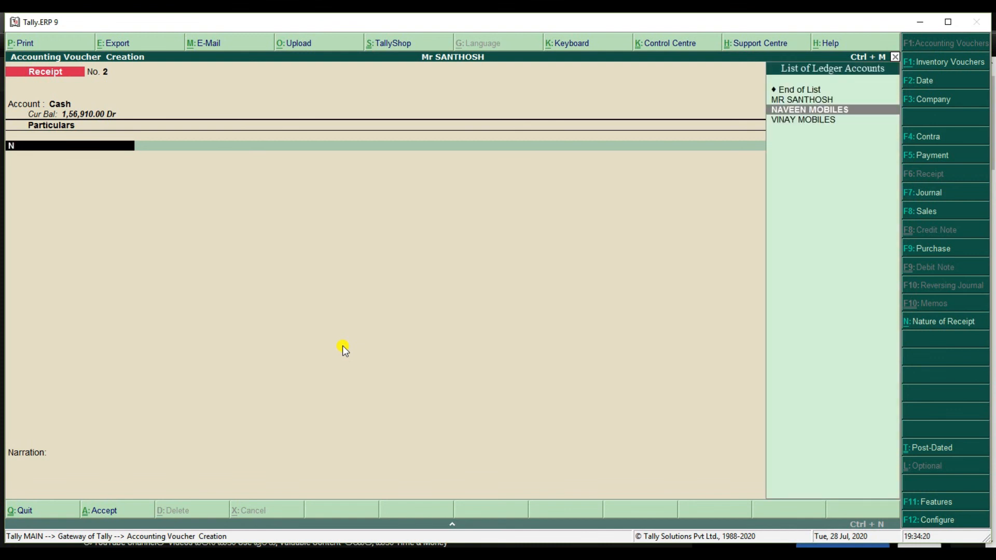
key(Return)
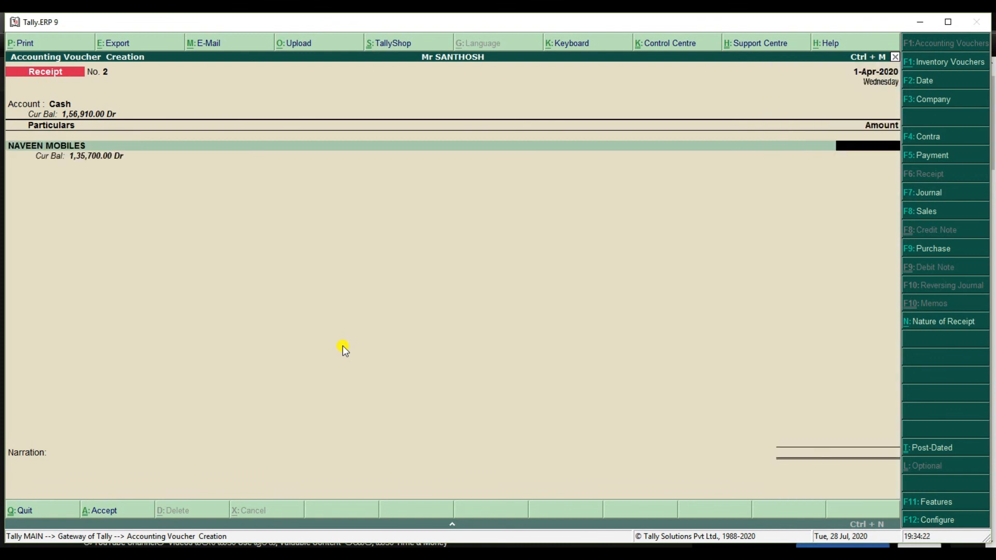
text(1,35,700)
key(Return)
key(Return)
key(Return)
key(Return)
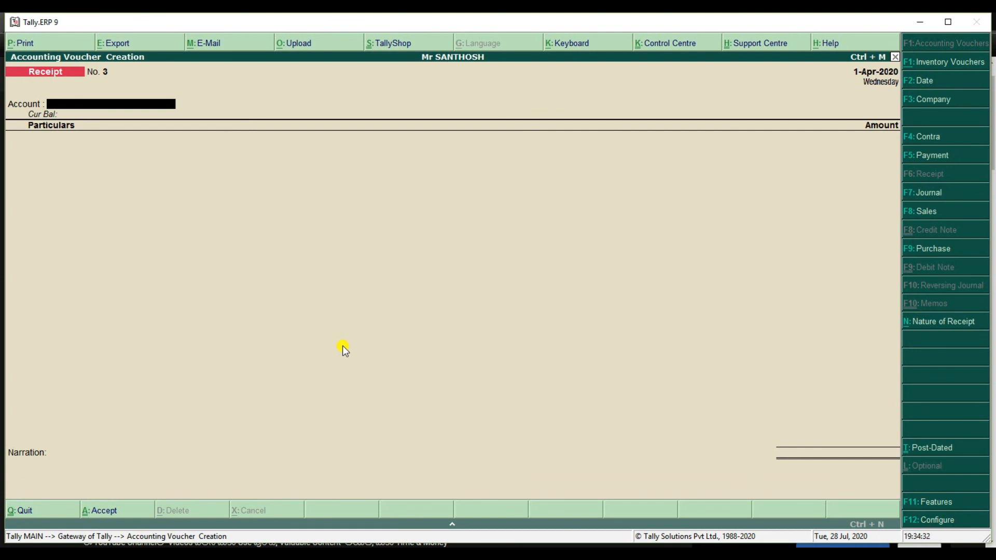
- Record another receipt voucher into Cash from SURYA MOBILES for 1,88,800 and save it without a narration
key(Return)
text(S)
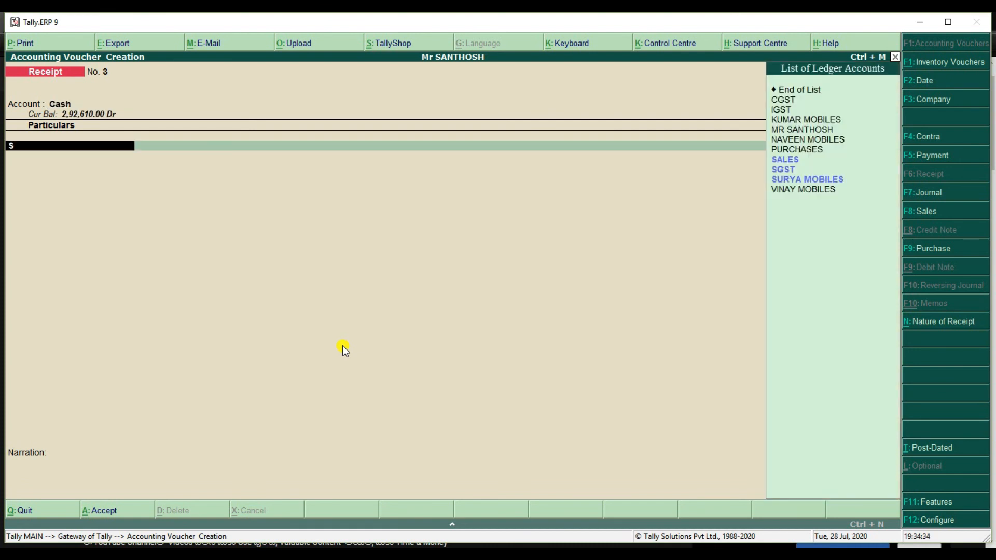
key(Down)
key(Down)
key(Down)
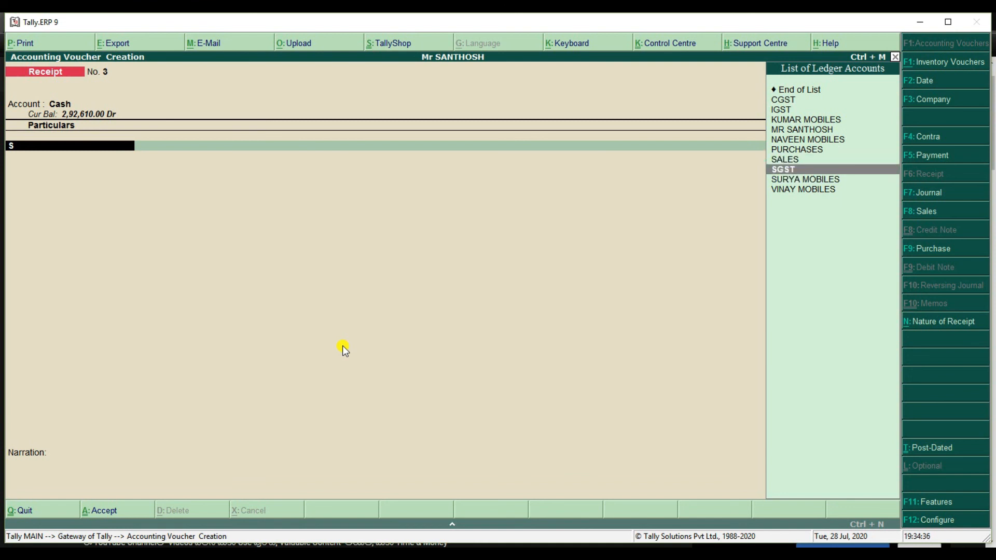
key(Return)
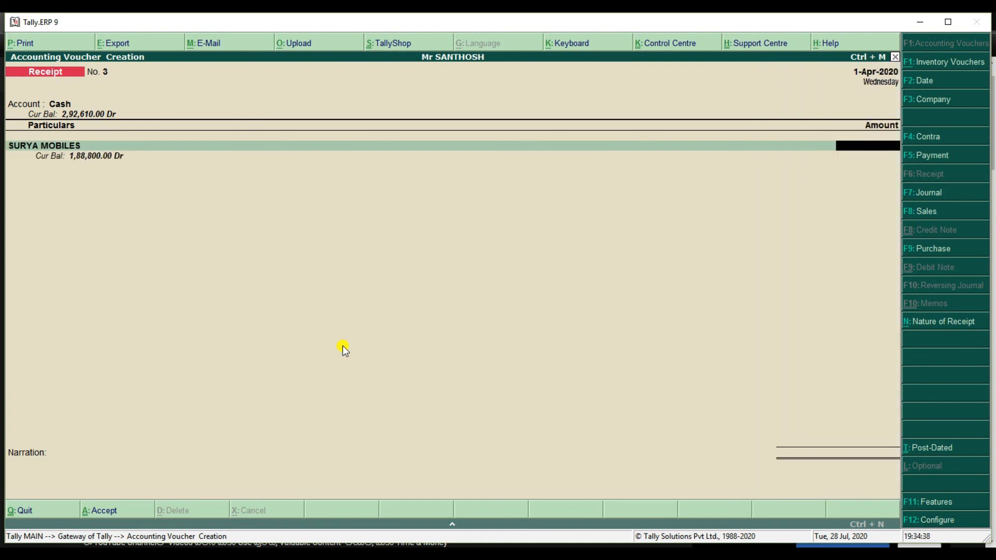
text(1,88,800)
key(Return)
key(Return)
key(Return)
key(Return)
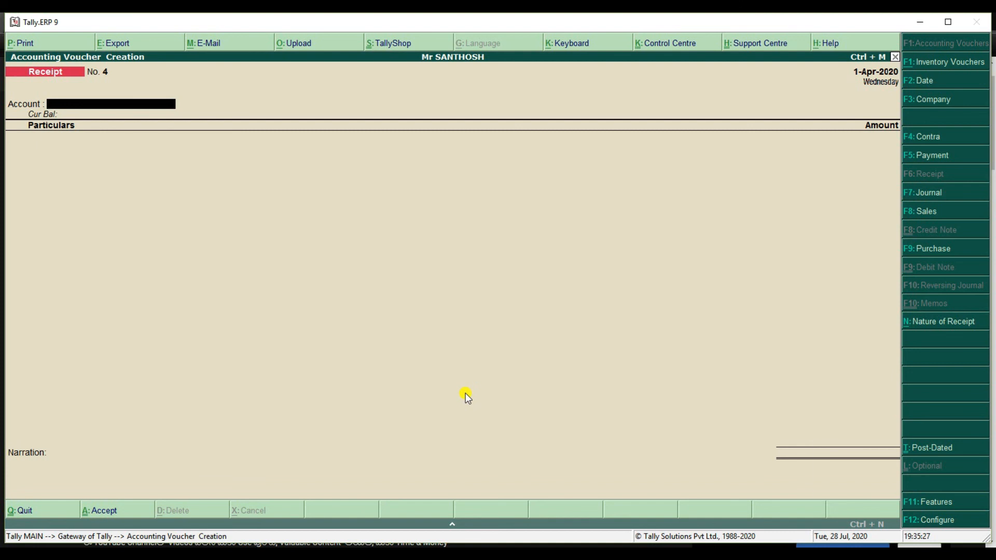
- Leave receipt voucher entry and open the company's Balance Sheet report
key(Escape)
key(y)
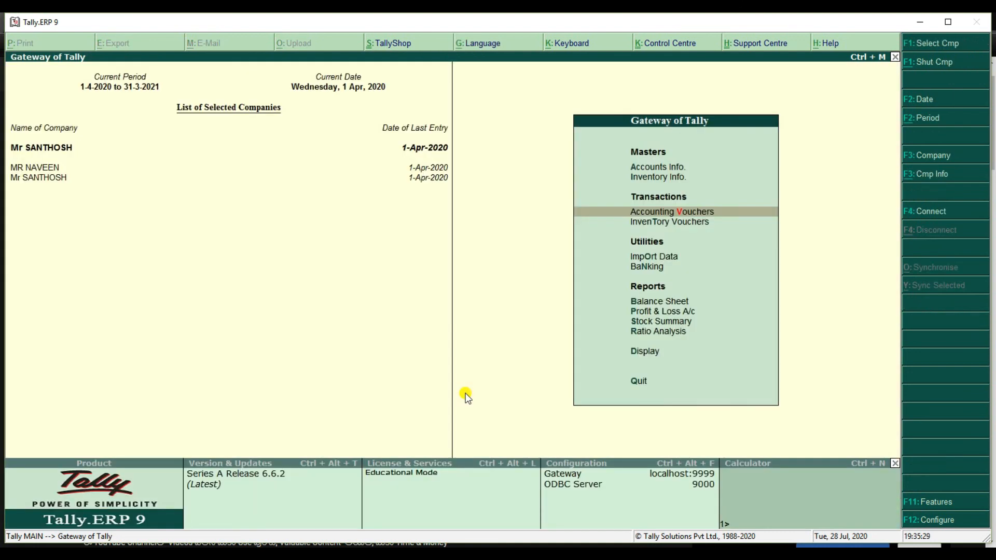
key(Down)
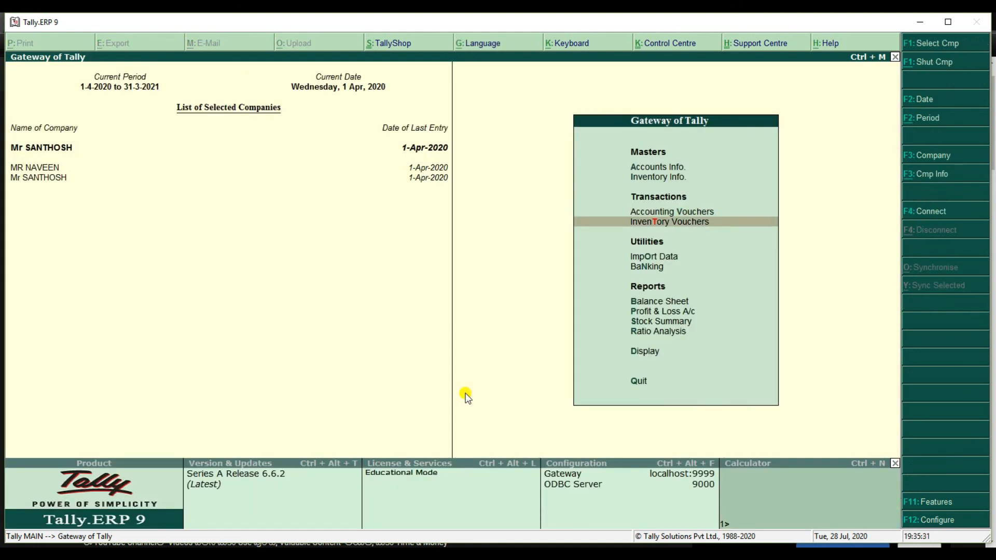
key(Down)
key(Down)
key(Down)
key(Return)
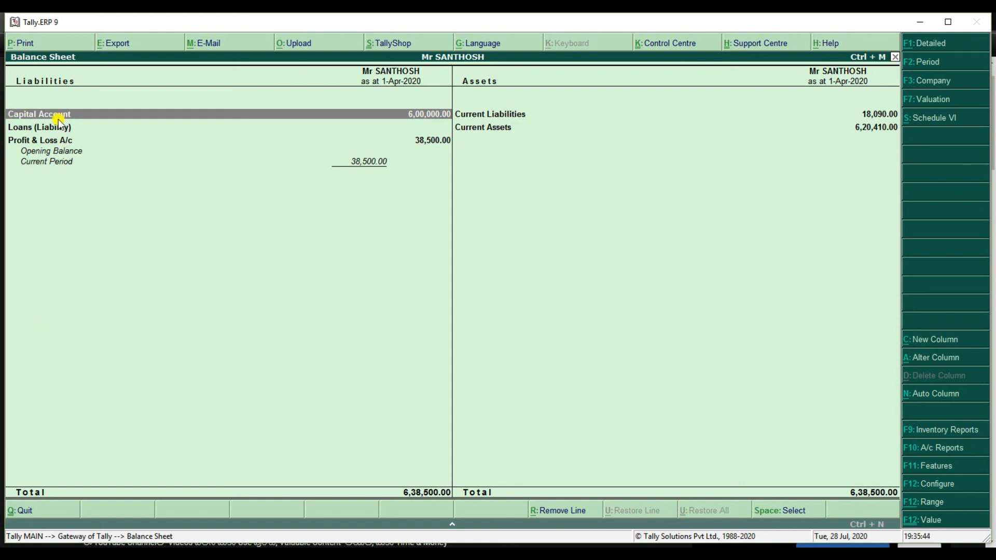
- Examine the CGST, IGST and SGST balances within Duties & Taxes under Current Liabilities, and return to the Gateway of Tally
click(58, 127)
click(467, 118)
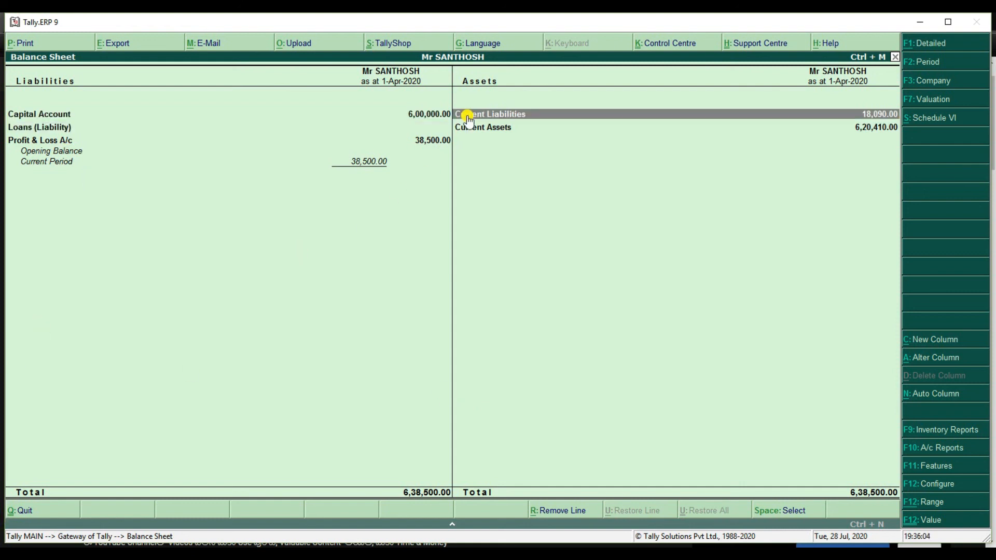
click(467, 118)
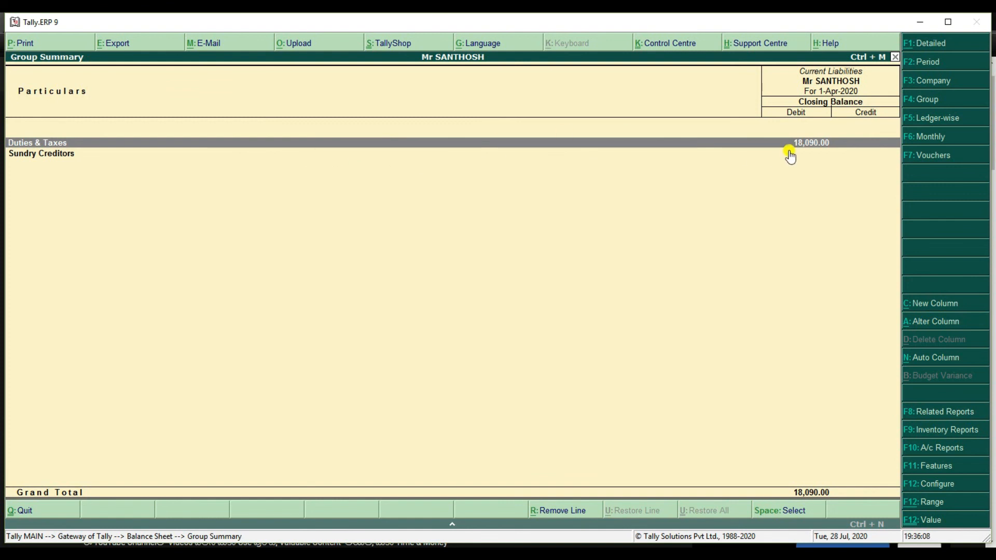
click(761, 147)
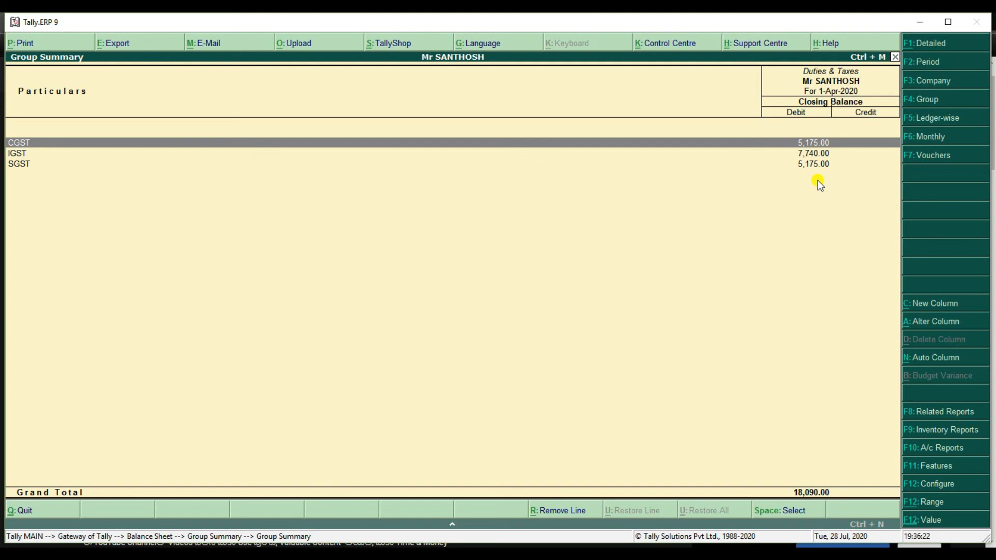
key(Escape)
key(Escape)
key(Escape)
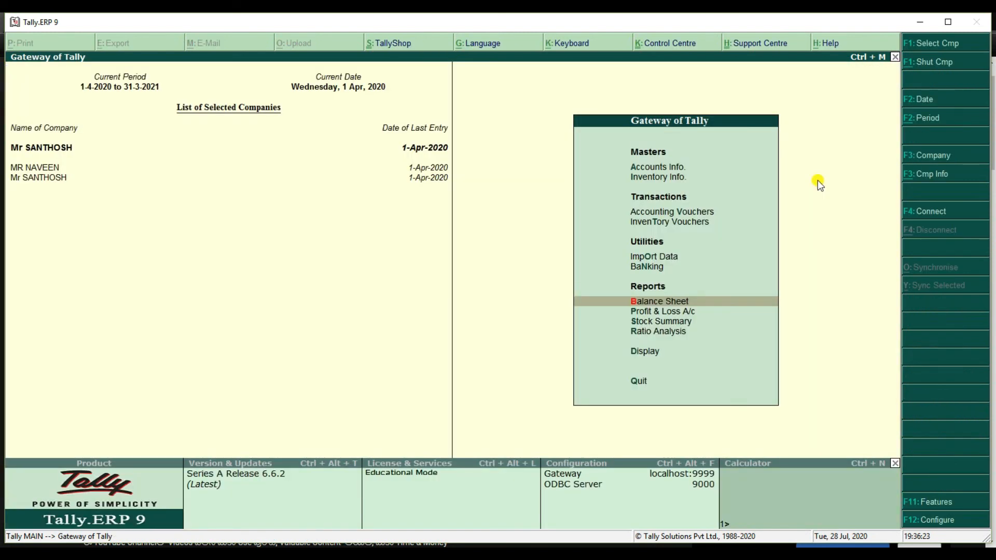
- Start a payment voucher as a GST statutory payment for 1-Mar-2020 to 31-Mar-2020 with payment type Regular
key(Up)
key(Up)
key(Up)
key(Up)
key(Return)
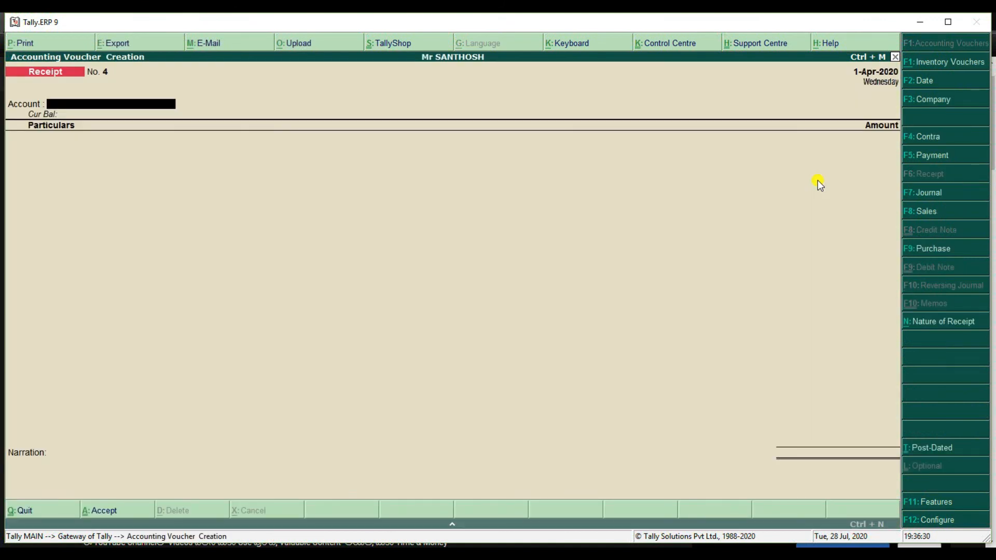
key(F5)
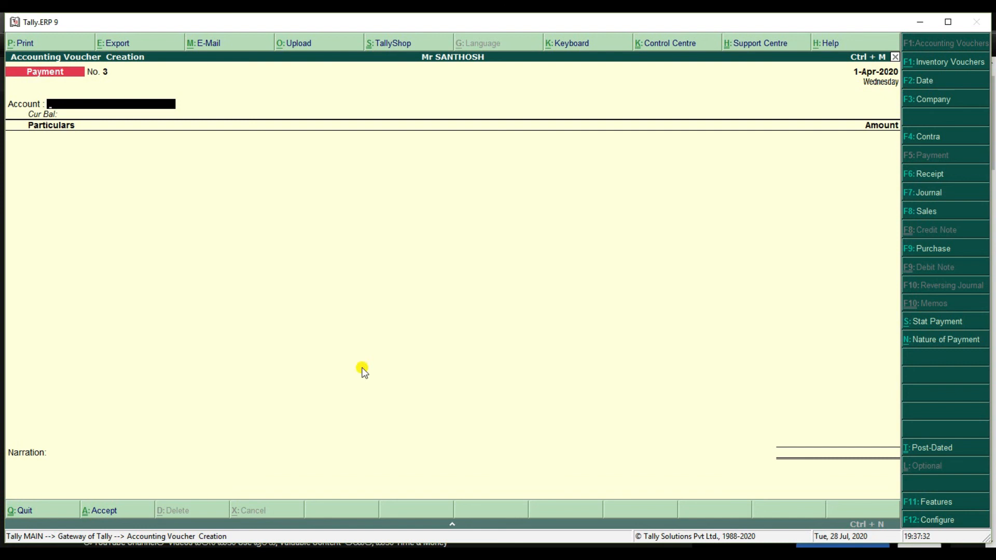
key(alt+s)
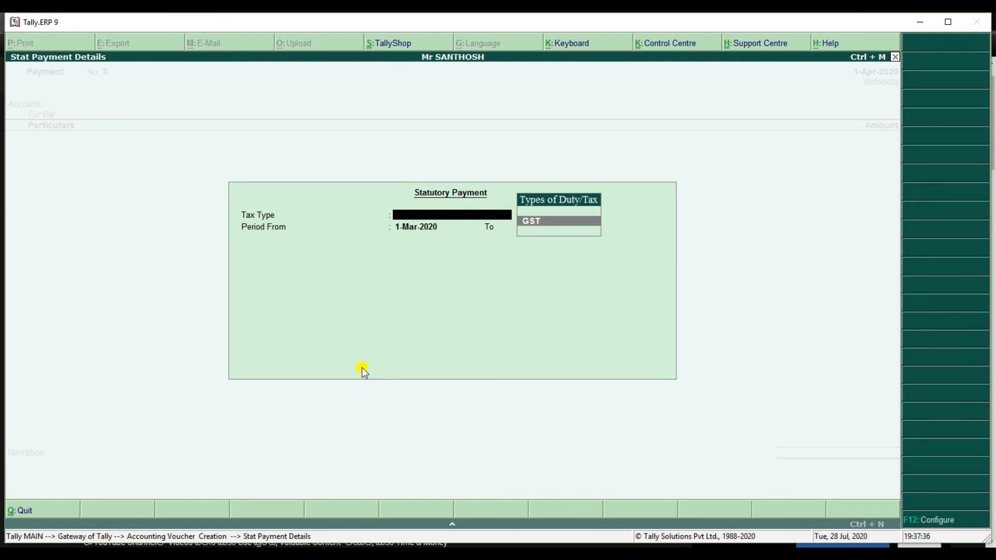
key(Return)
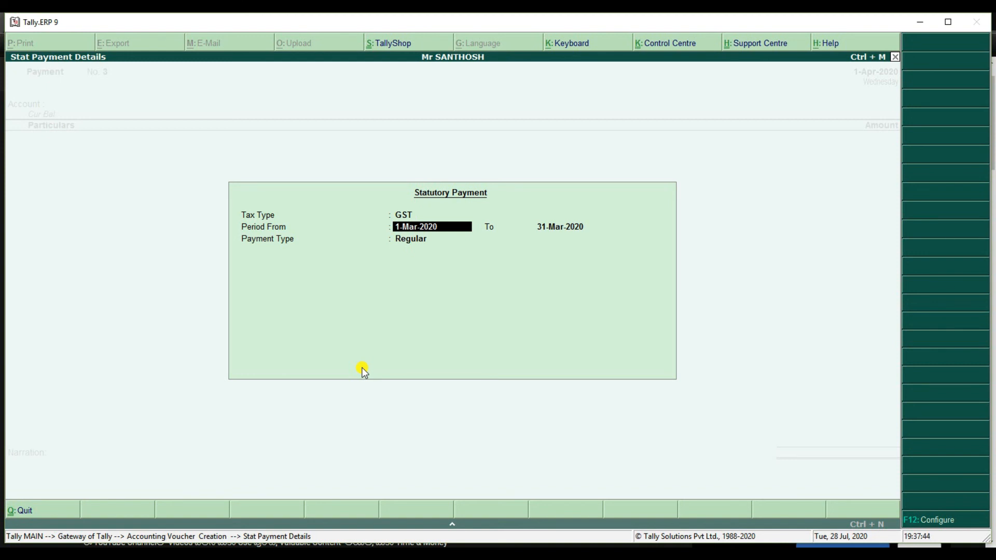
key(Return)
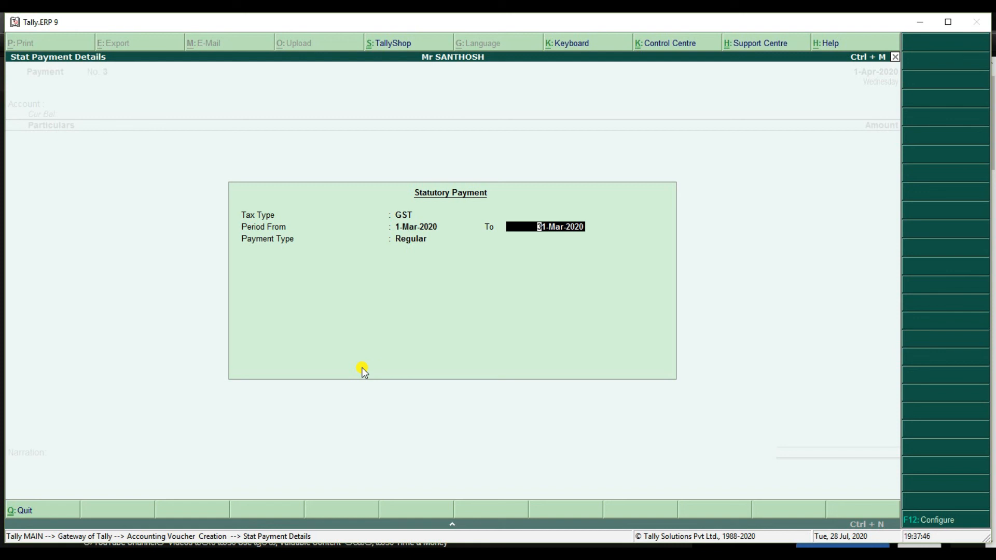
key(Return)
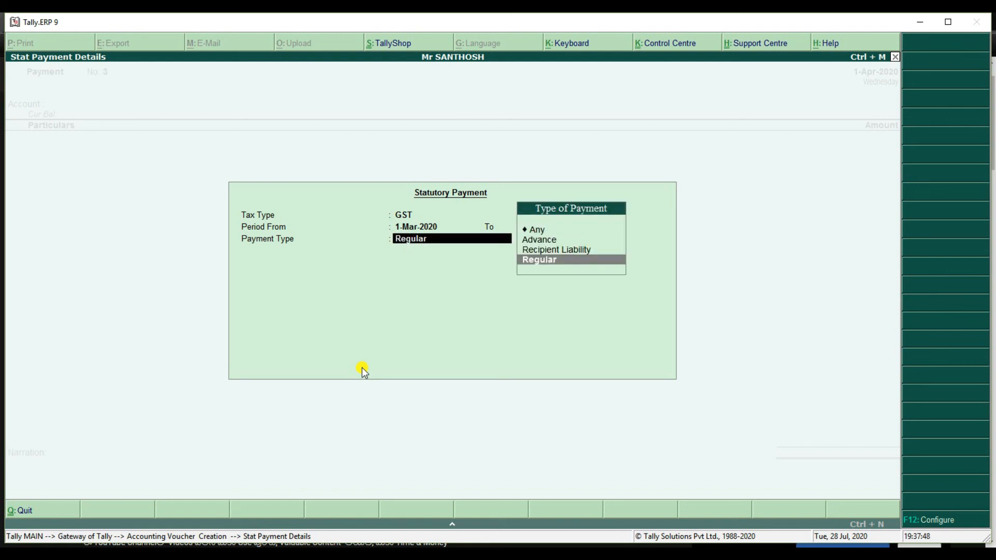
key(Return)
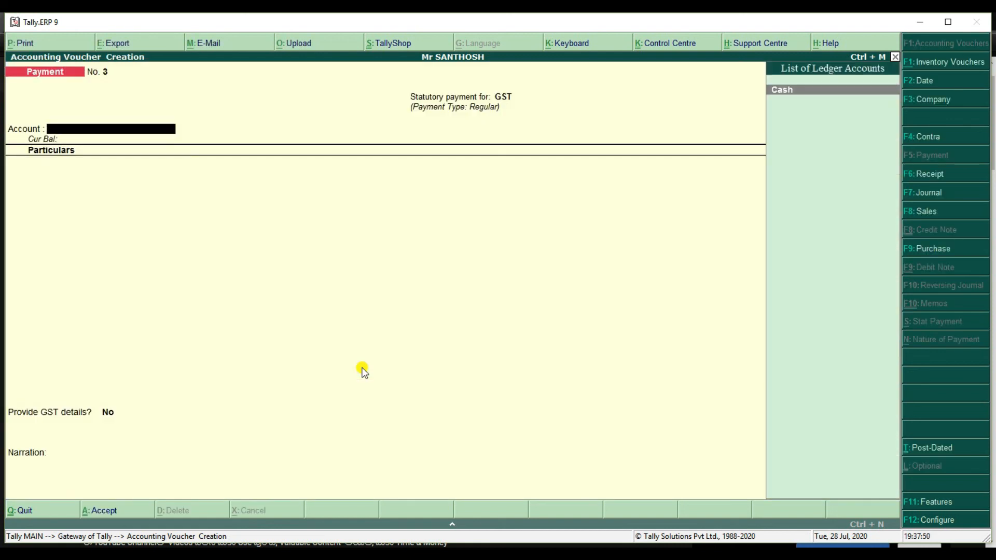
- Choose Cash as the paying account and enter an IGST line of 7,740
key(Return)
text(I)
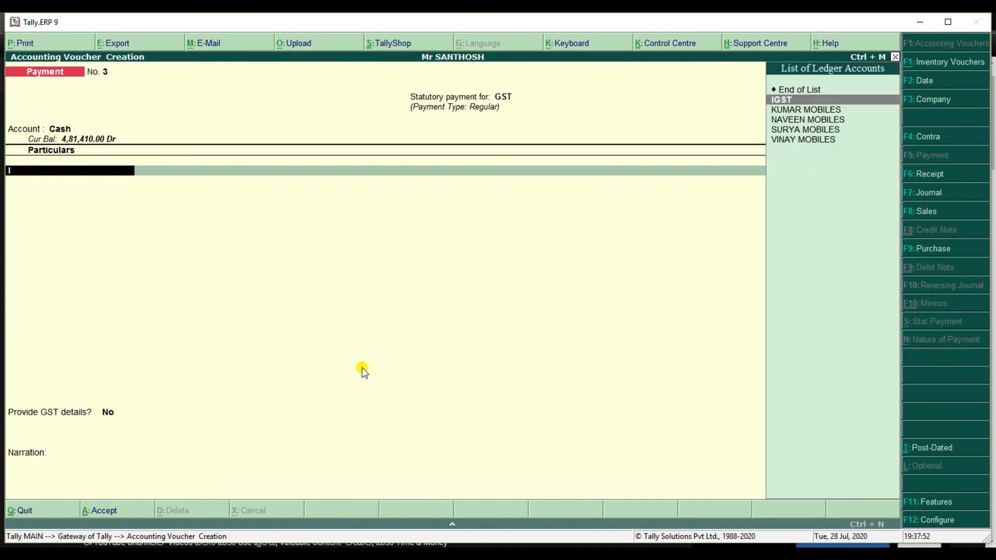
key(Return)
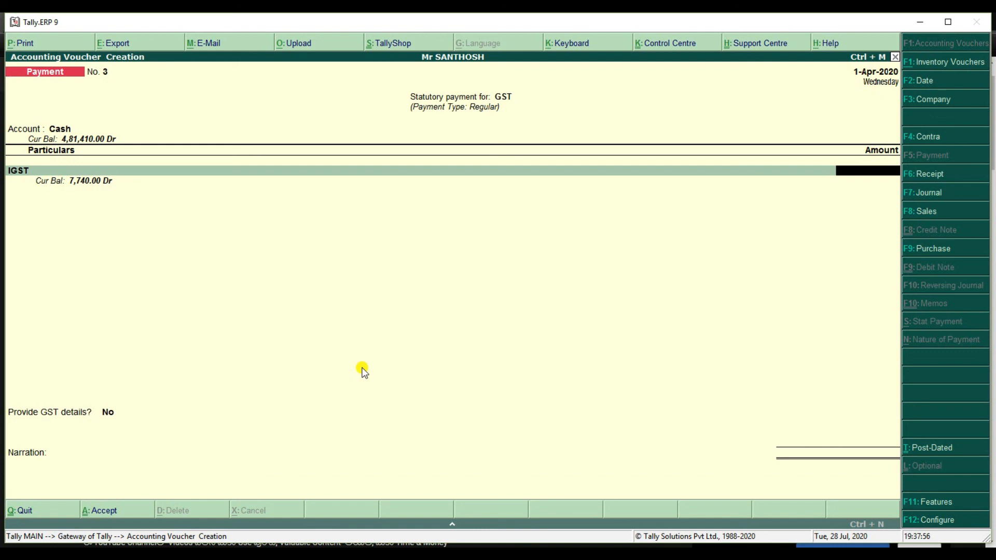
text(7740)
key(Return)
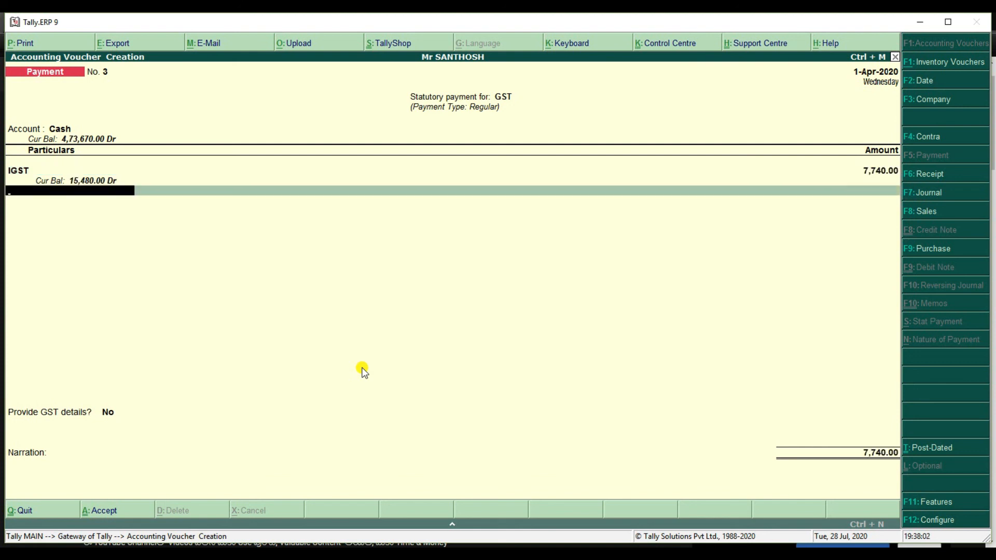
- Add an SGST line of 5,175 and a CGST line of 5,175 to the GST payment voucher
text(S)
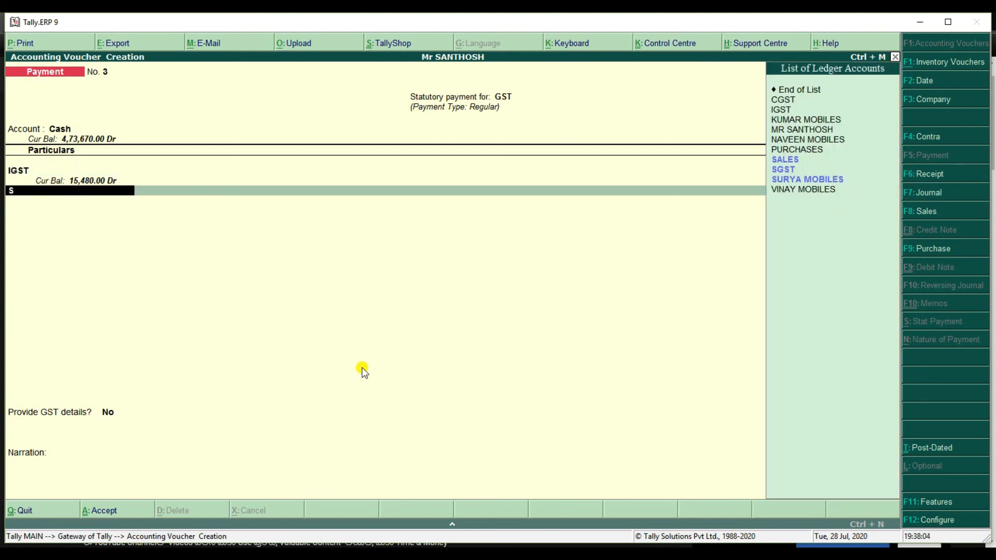
key(Down)
key(Return)
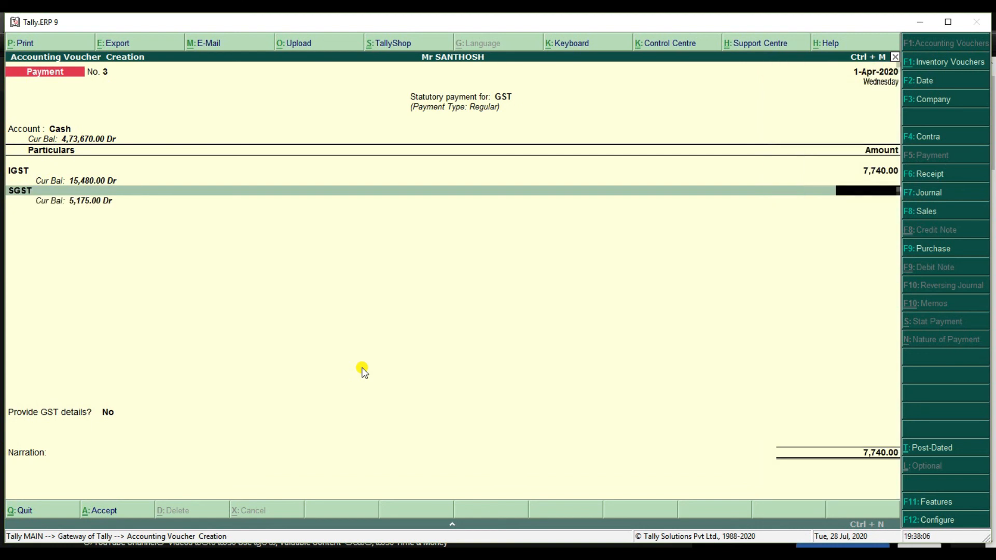
text(5,)
text(175)
key(Return)
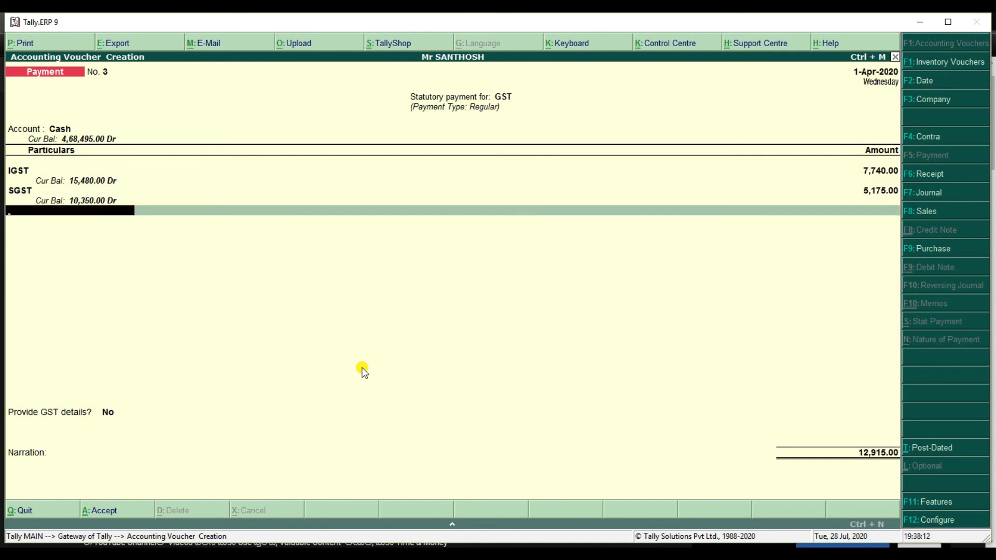
text(CGST)
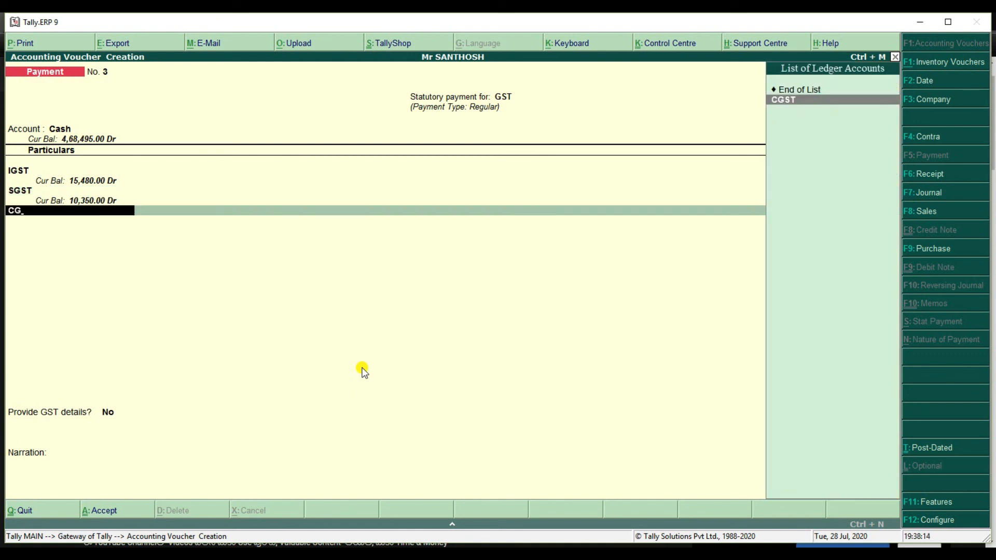
key(Return)
text(5175)
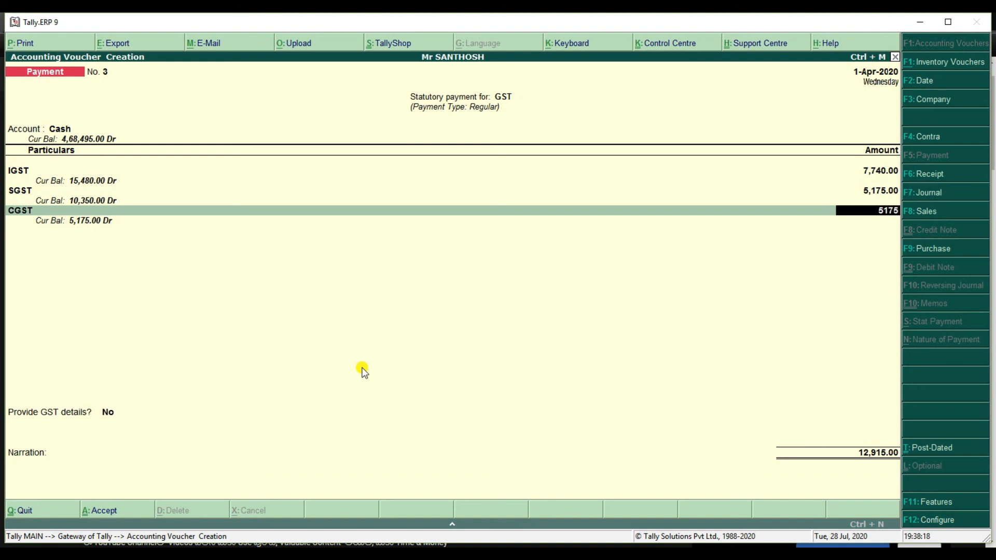
key(Return)
- Save the GST payment voucher without GST details or a narration and return to the Gateway of Tally
key(Return)
key(Return)
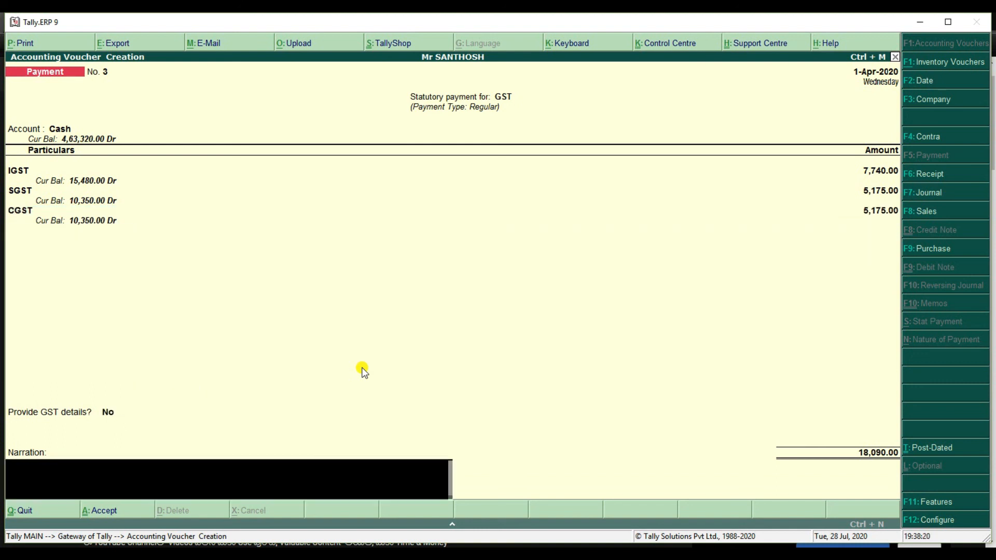
key(Return)
key(Return)
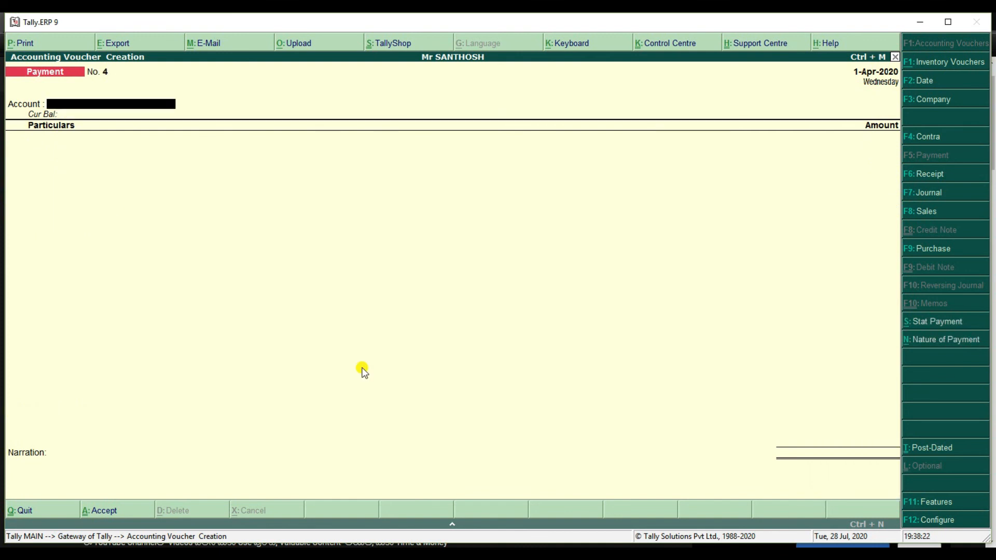
key(Escape)
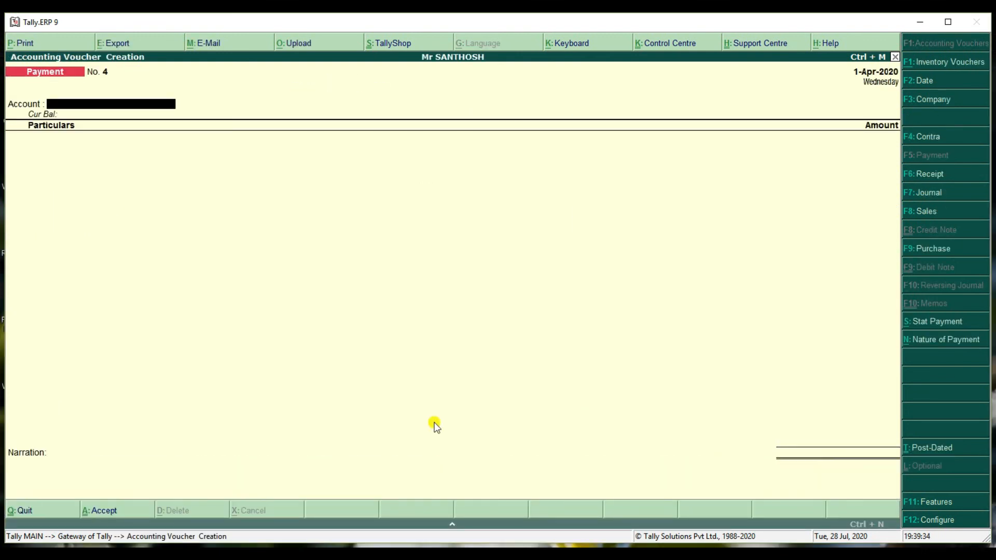
key(Escape)
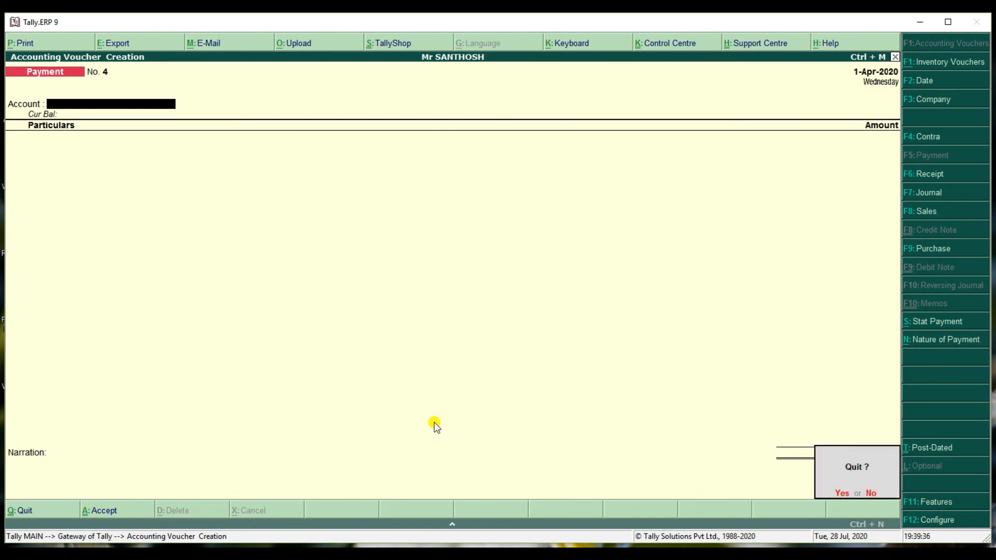
key(Return)
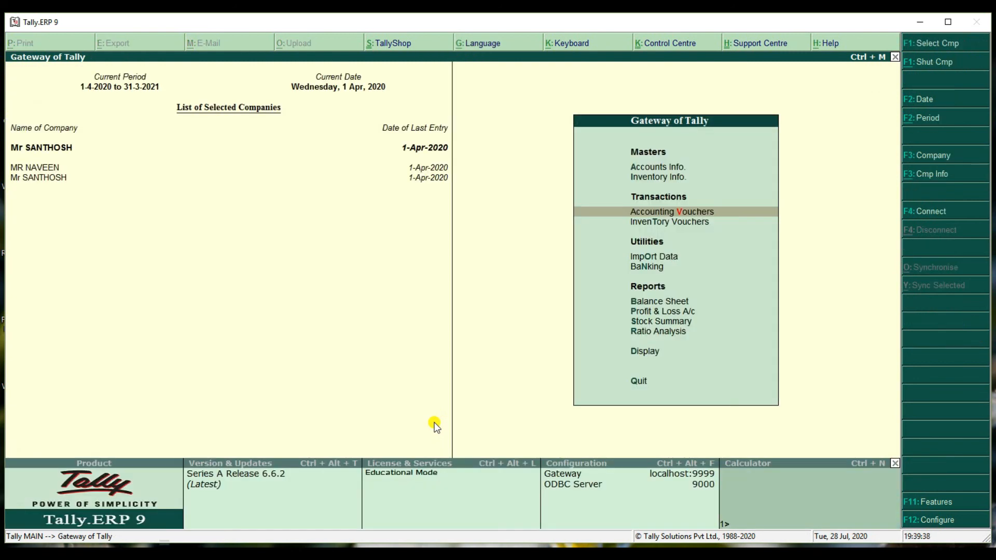